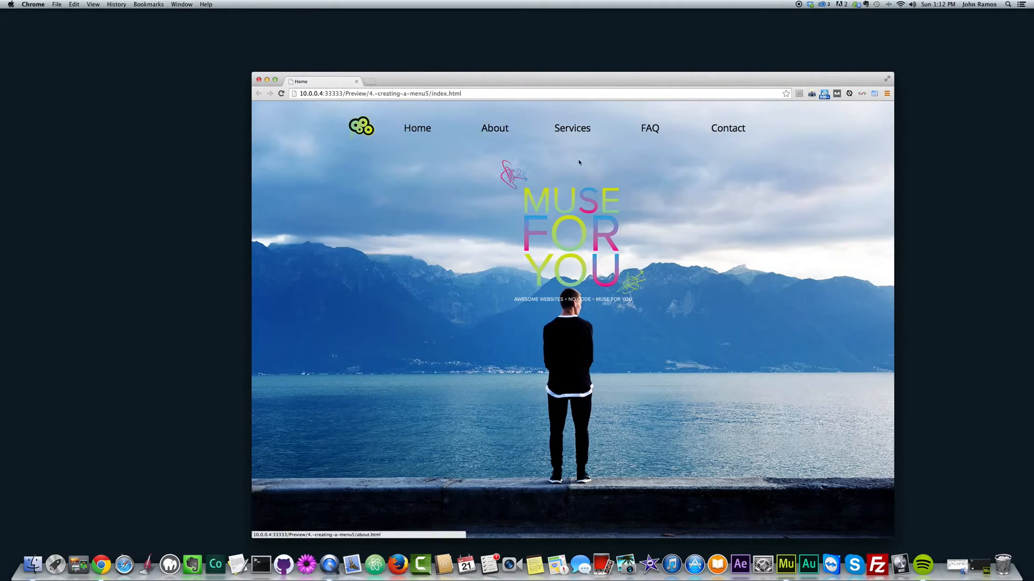
# Try the finished site's menu in the browser by opening the About, Services, FAQ, Contact and home pages
pyautogui.click(501, 133)
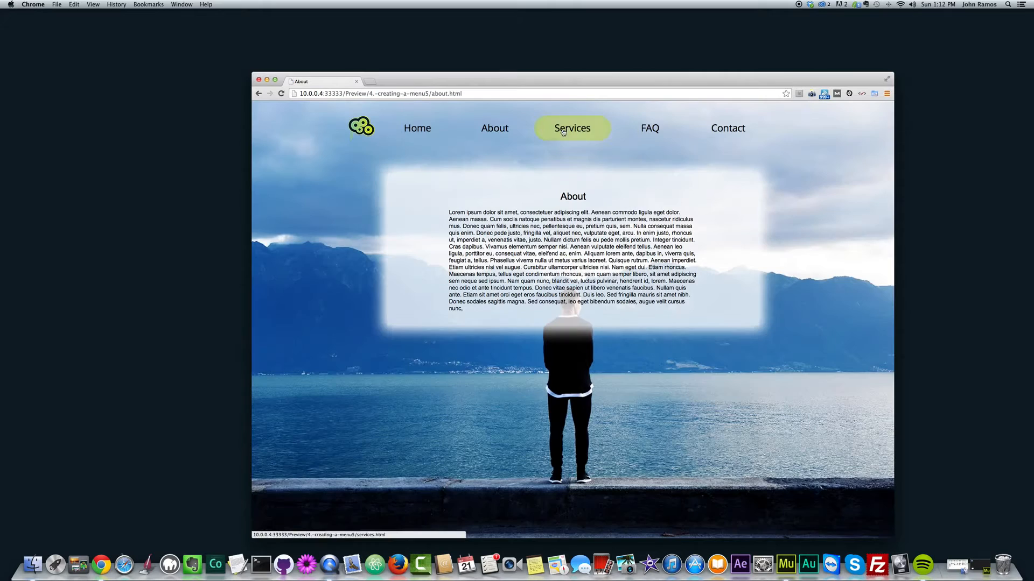
pyautogui.click(570, 128)
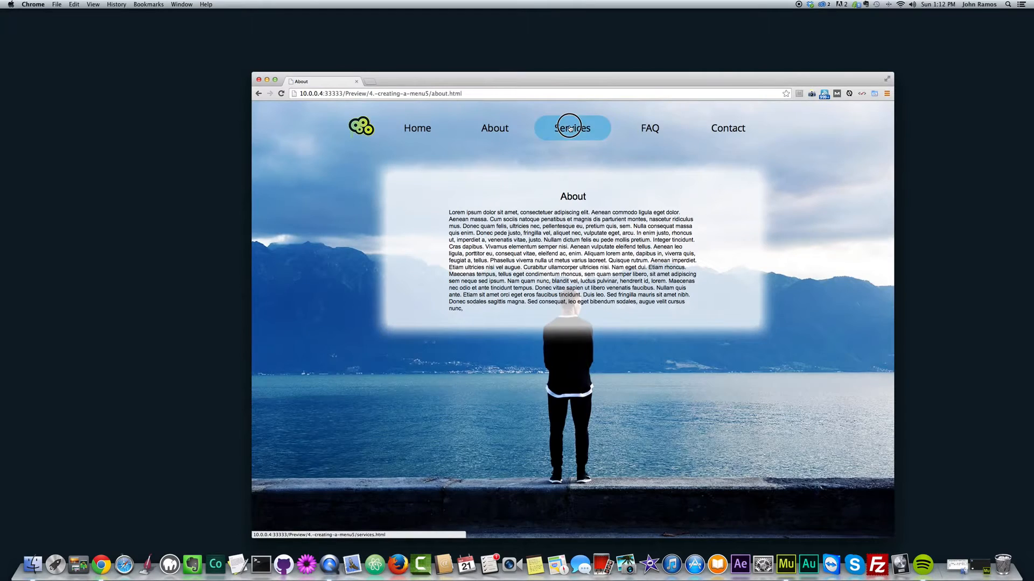
pyautogui.click(653, 128)
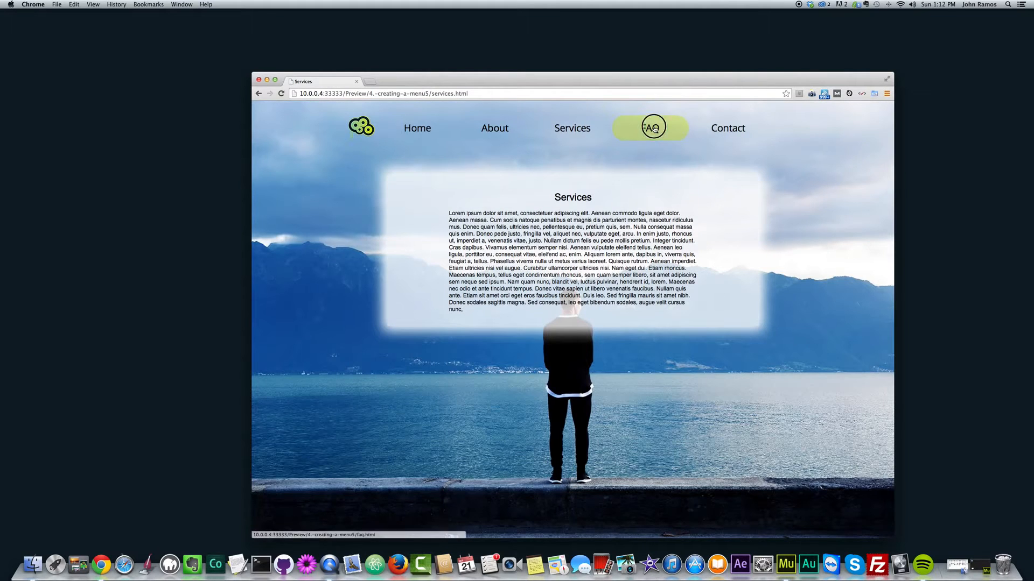
pyautogui.click(726, 137)
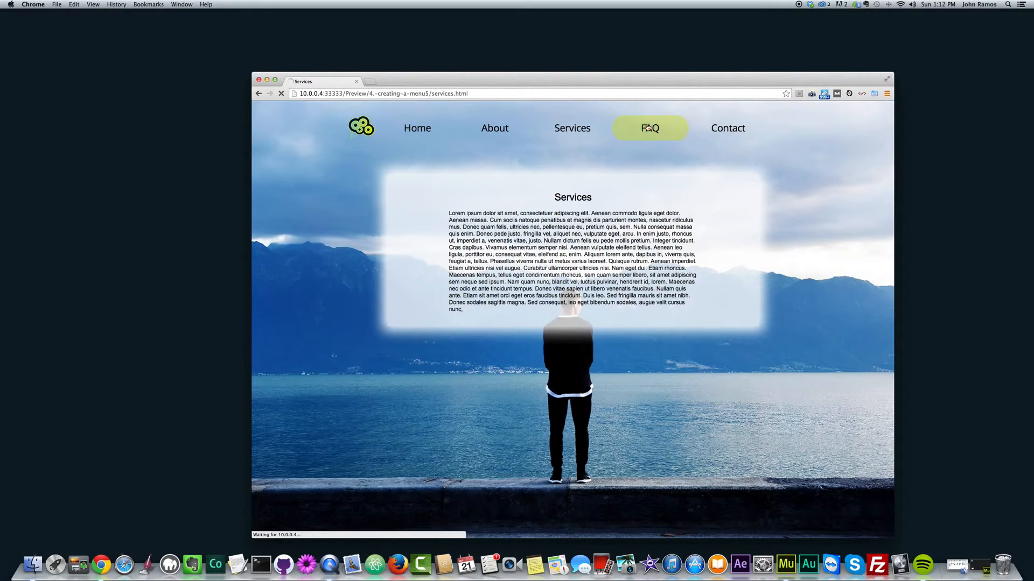
pyautogui.click(728, 127)
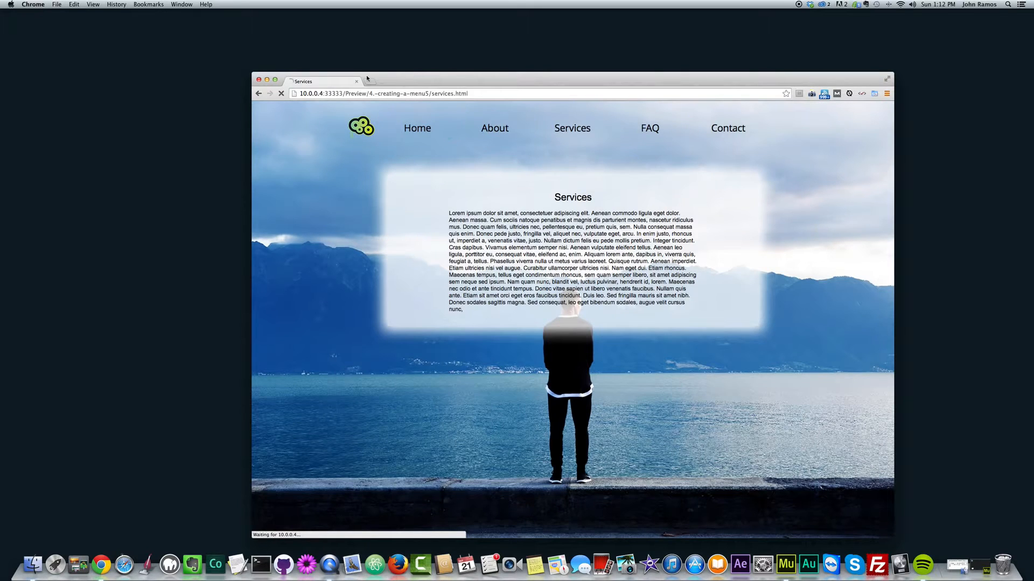
pyautogui.moveTo(367, 79); pyautogui.dragTo(392, 79)
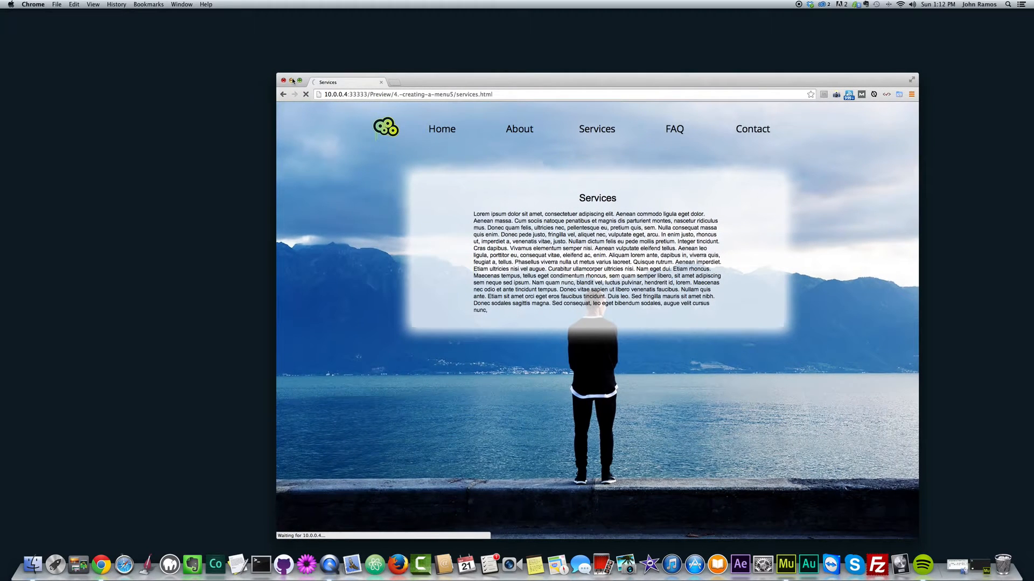
pyautogui.click(460, 91)
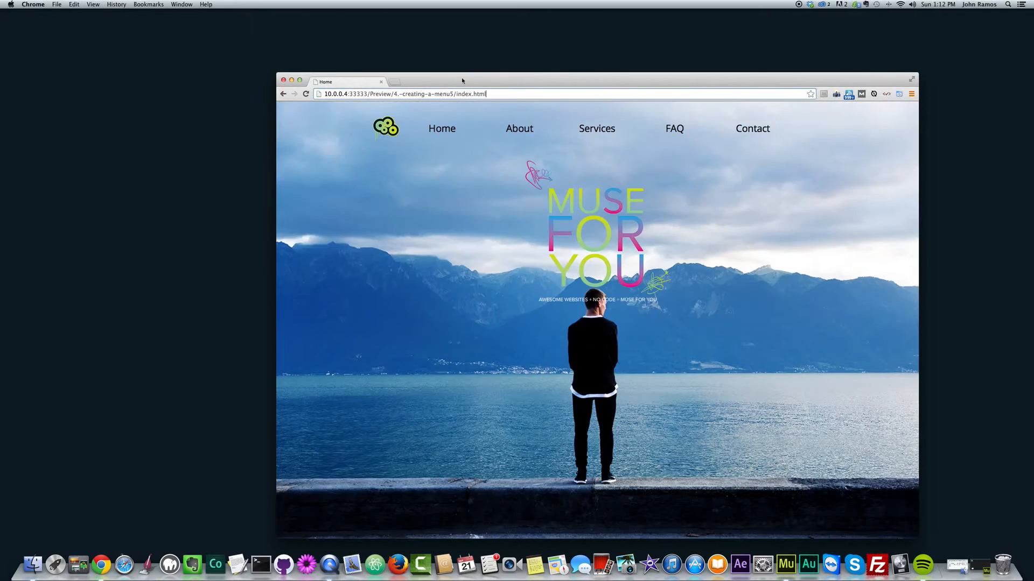
pyautogui.press('Return')
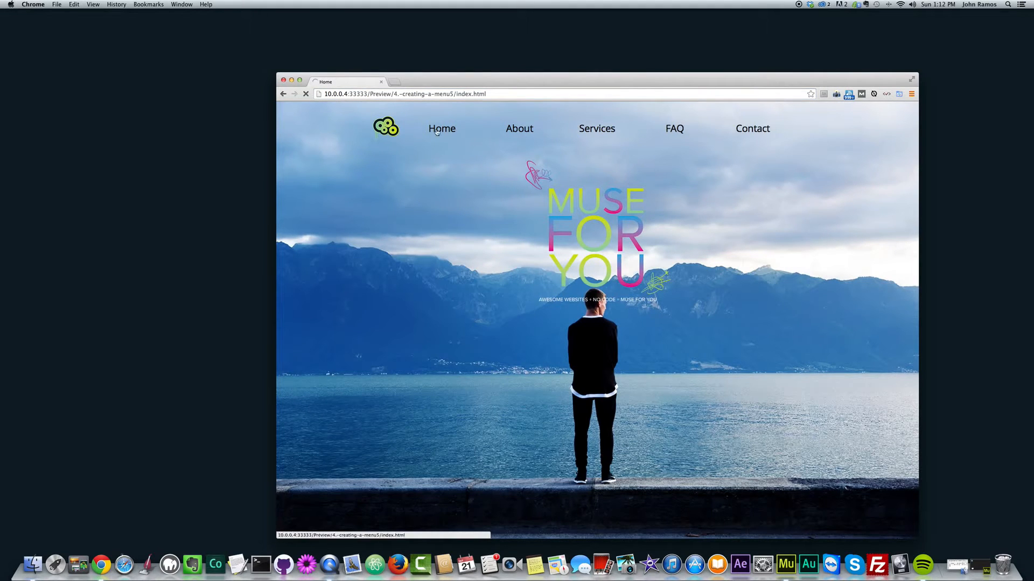
pyautogui.moveTo(431, 81); pyautogui.dragTo(454, 83)
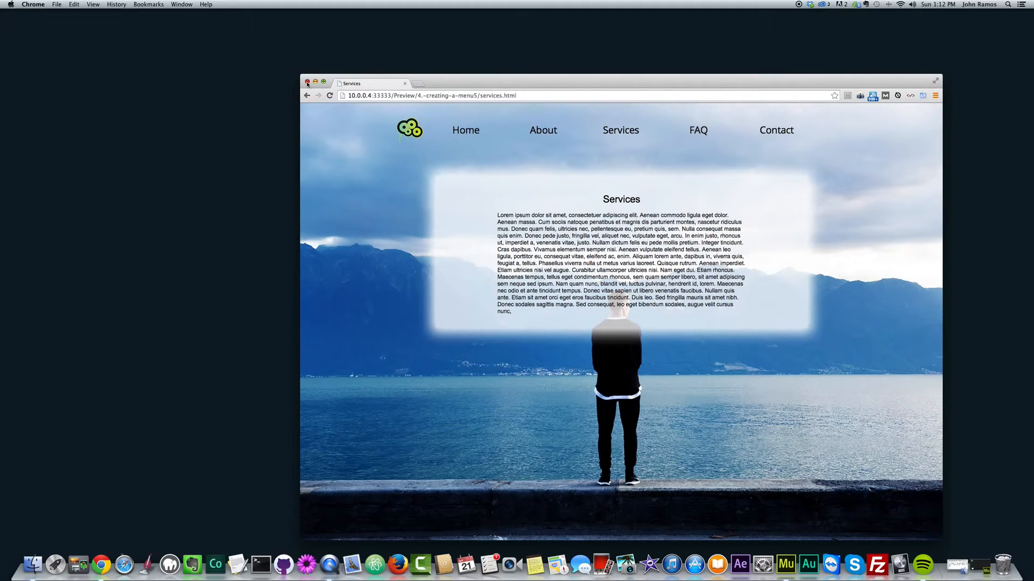
# Minimize the browser, switch to Adobe Muse and open the Home page for design
pyautogui.click(316, 81)
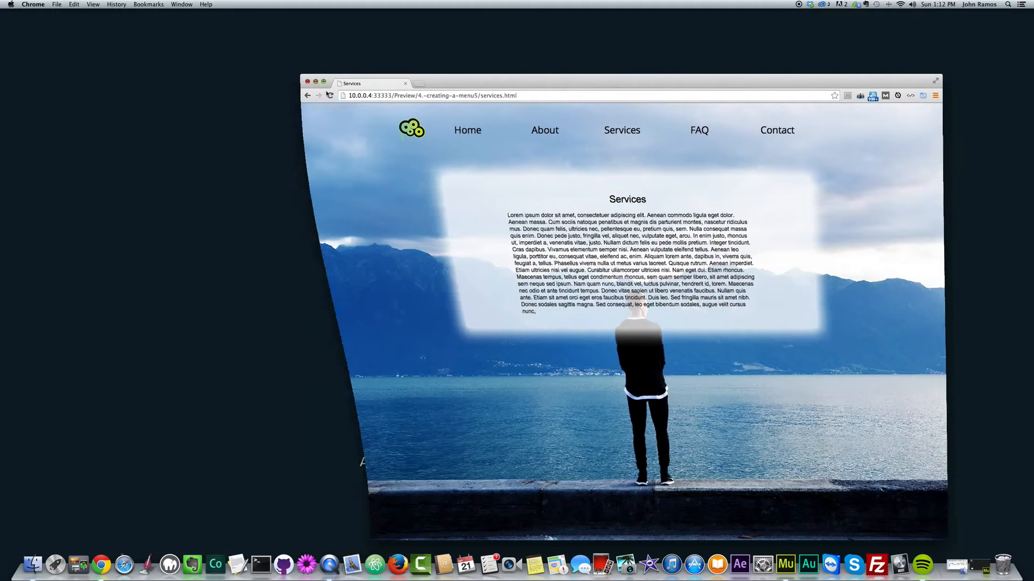
pyautogui.click(775, 557)
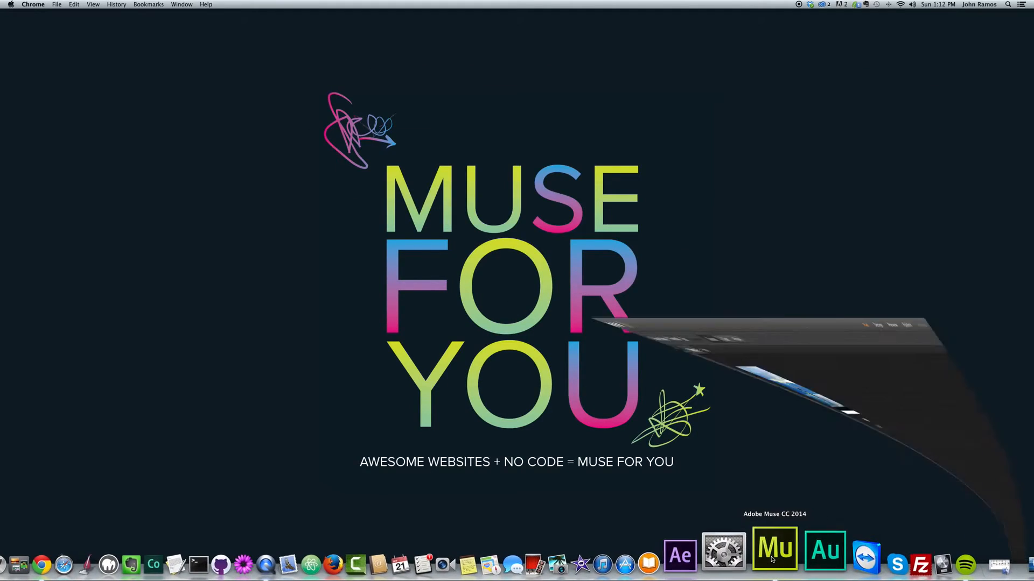
pyautogui.doubleClick(130, 122)
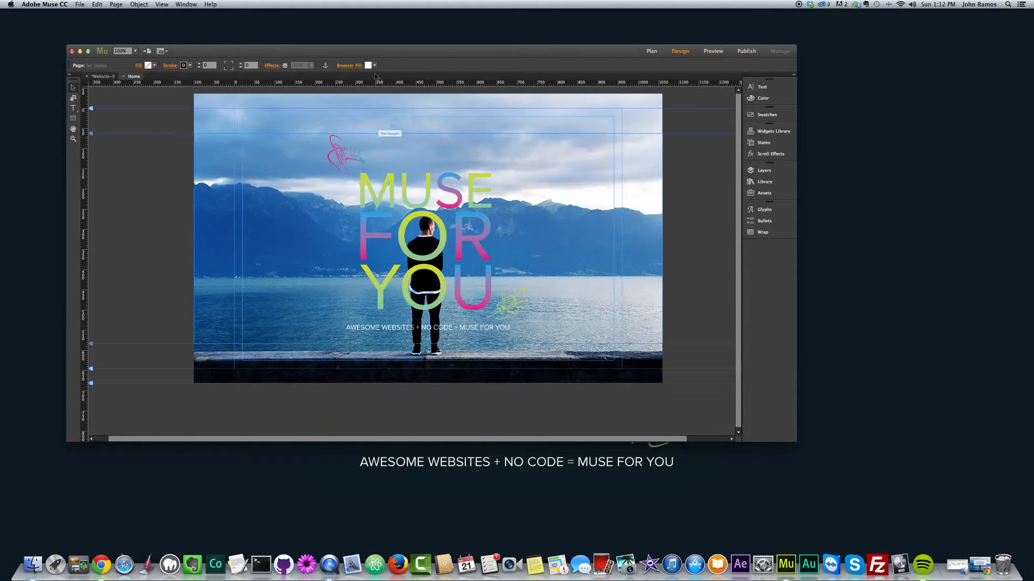
pyautogui.moveTo(351, 52); pyautogui.dragTo(353, 52)
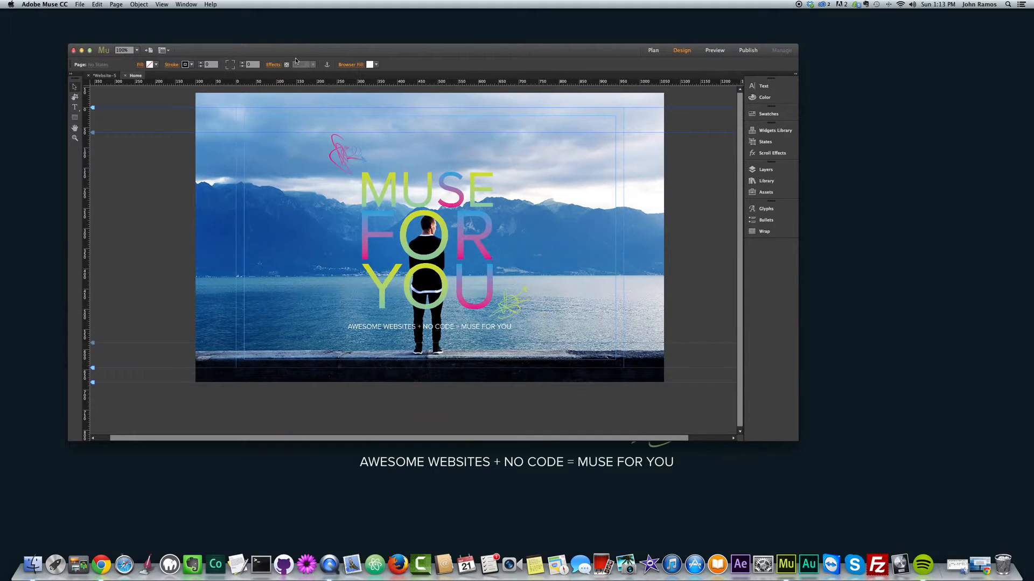
# Insert a horizontal menu widget on the Home page and place it near the page's upper-left corner
pyautogui.click(140, 4)
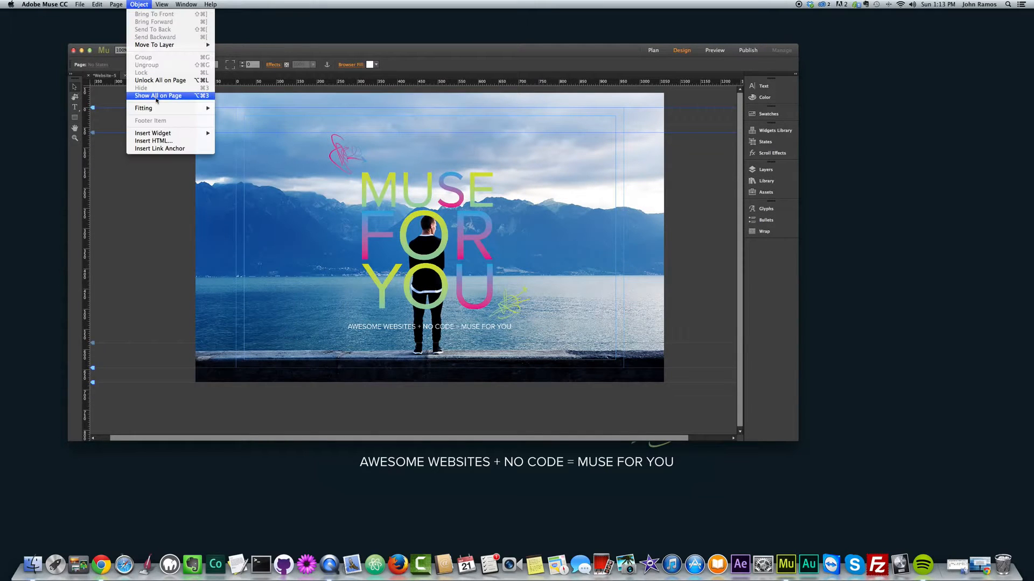
pyautogui.moveTo(151, 132)
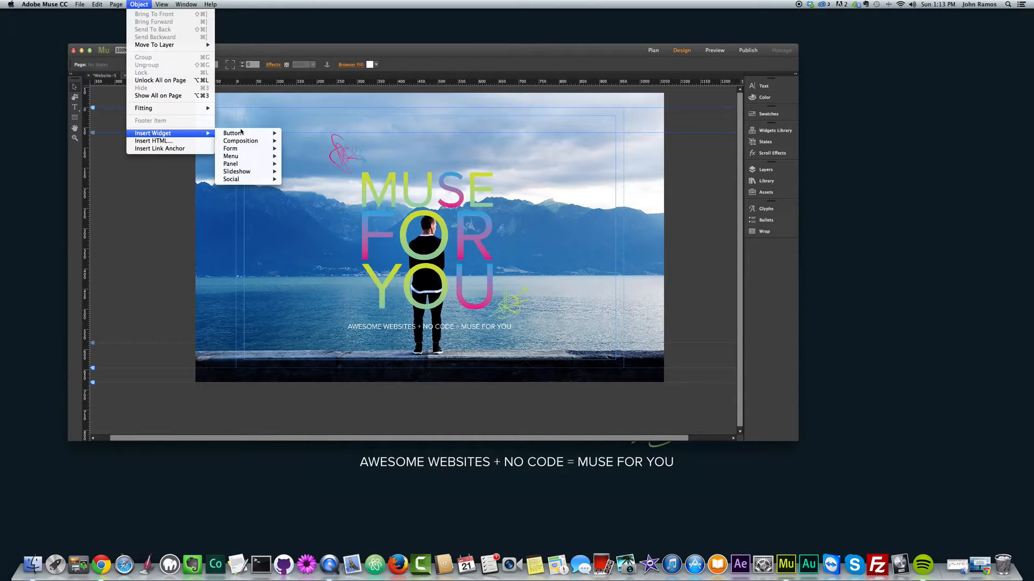
pyautogui.moveTo(234, 157)
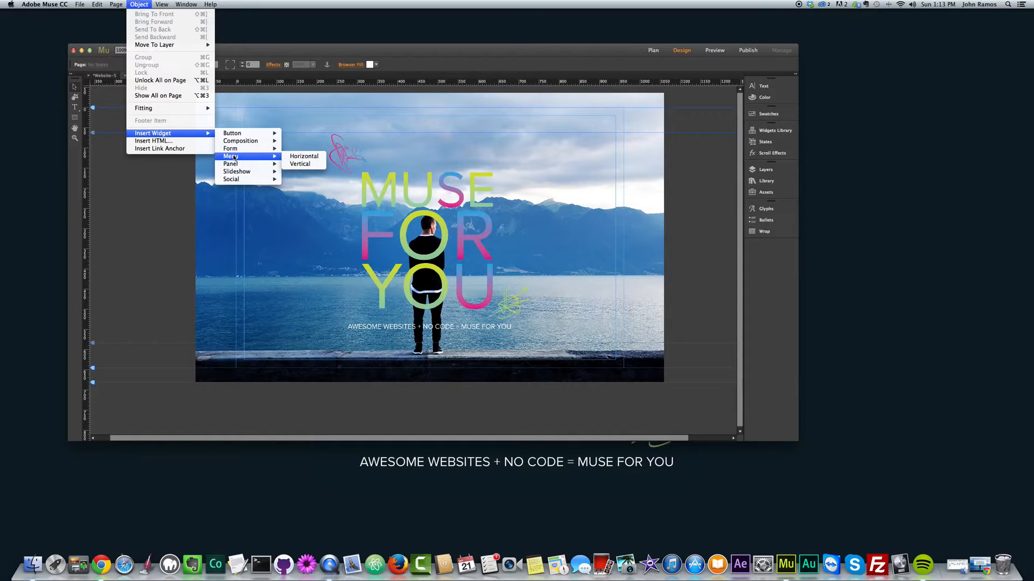
pyautogui.click(302, 157)
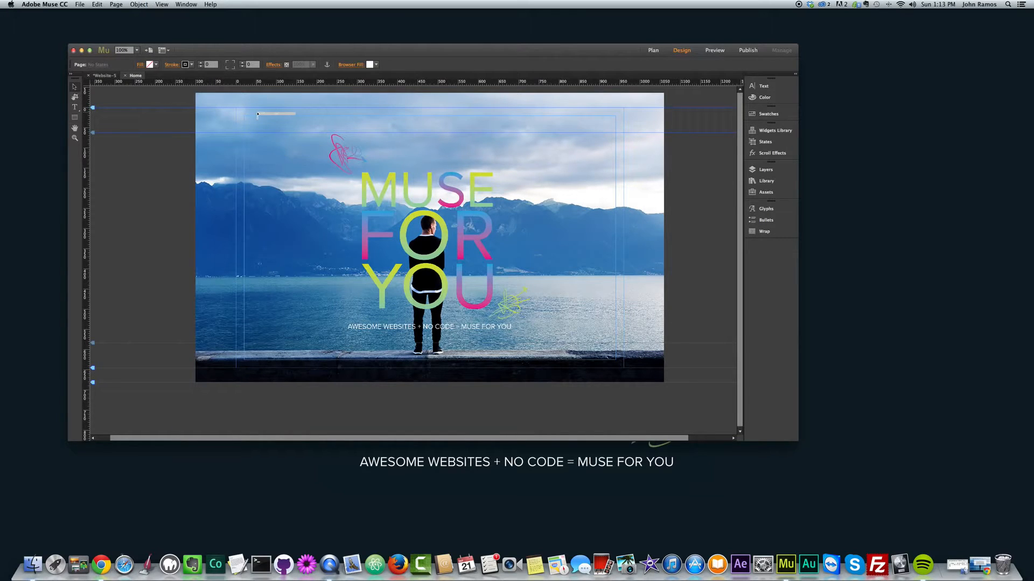
pyautogui.moveTo(288, 179); pyautogui.dragTo(276, 200)
pyautogui.moveTo(251, 125); pyautogui.dragTo(272, 117)
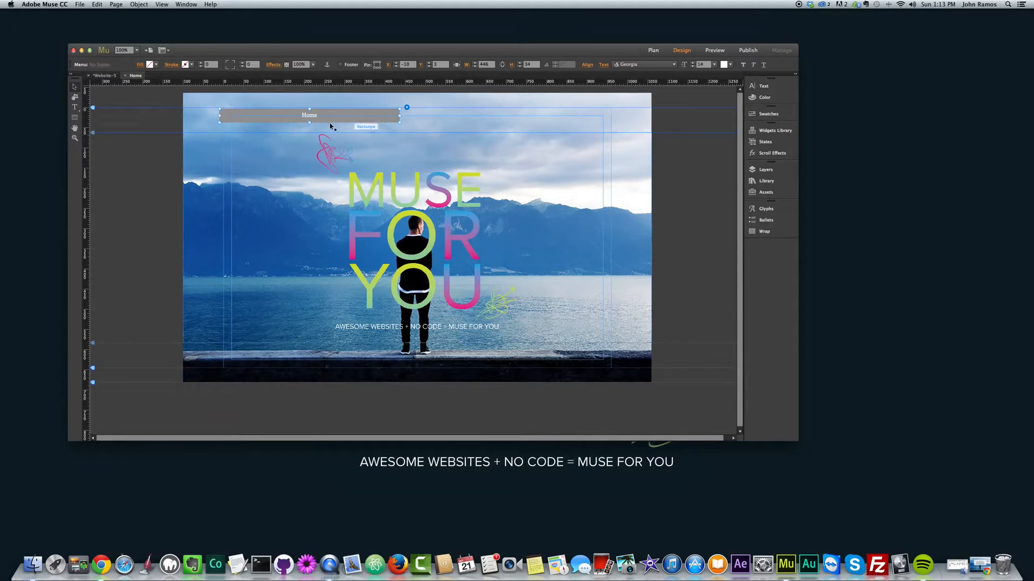
# Align the menu at X 0, Y 0 and resize it to about 255 wide and 62 high, filling the header height
pyautogui.moveTo(325, 116); pyautogui.dragTo(313, 274)
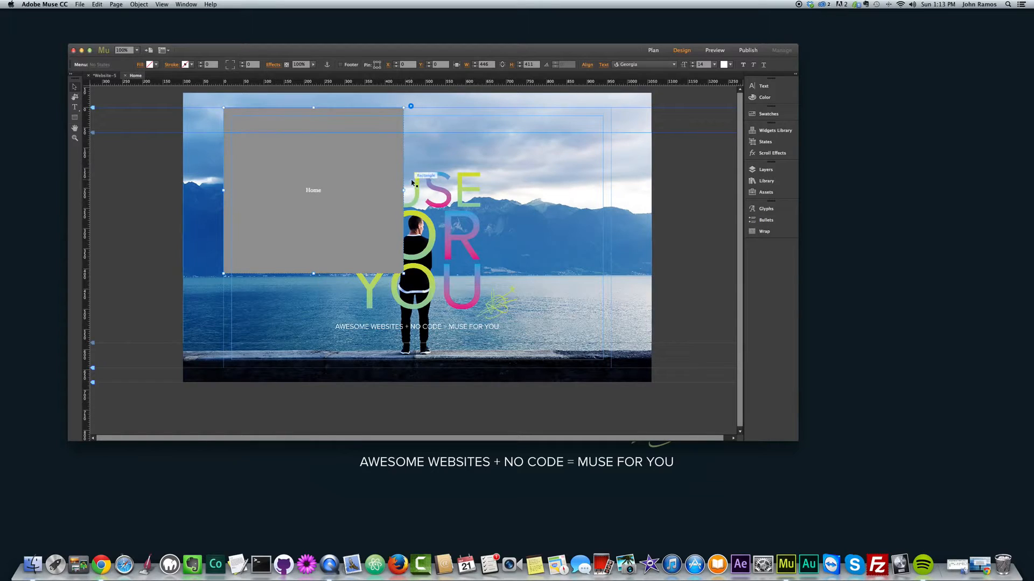
pyautogui.moveTo(403, 190); pyautogui.dragTo(612, 185)
pyautogui.moveTo(417, 274); pyautogui.dragTo(415, 169)
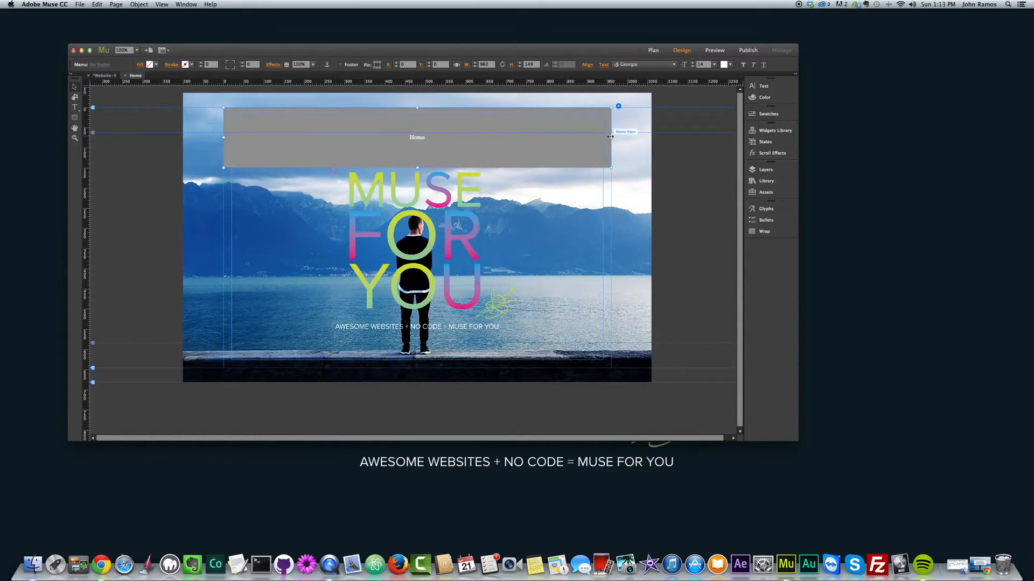
pyautogui.moveTo(612, 138); pyautogui.dragTo(568, 139)
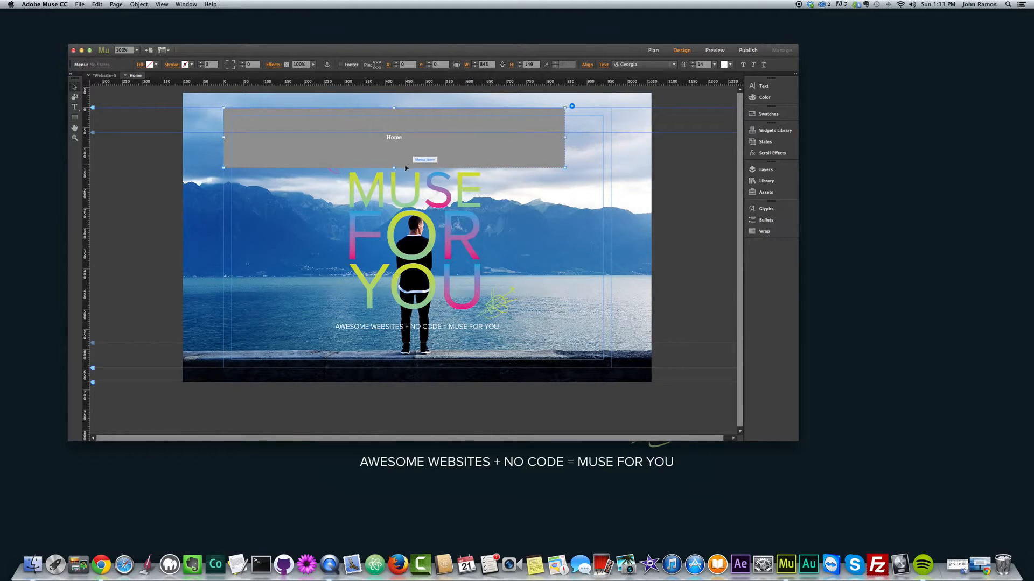
pyautogui.moveTo(394, 168)
pyautogui.mouseDown()
pyautogui.moveTo(394, 216)
pyautogui.moveTo(394, 133)
pyautogui.mouseUp()
pyautogui.moveTo(565, 120); pyautogui.dragTo(325, 115)
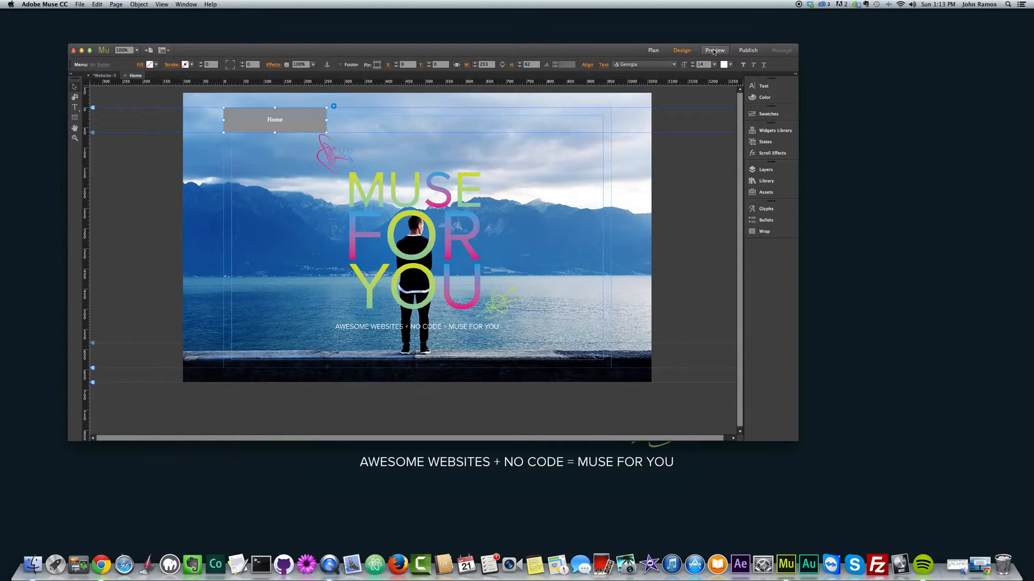
# Test the Home menu item in the page preview and look at the menu widget's options back in the design
pyautogui.click(714, 50)
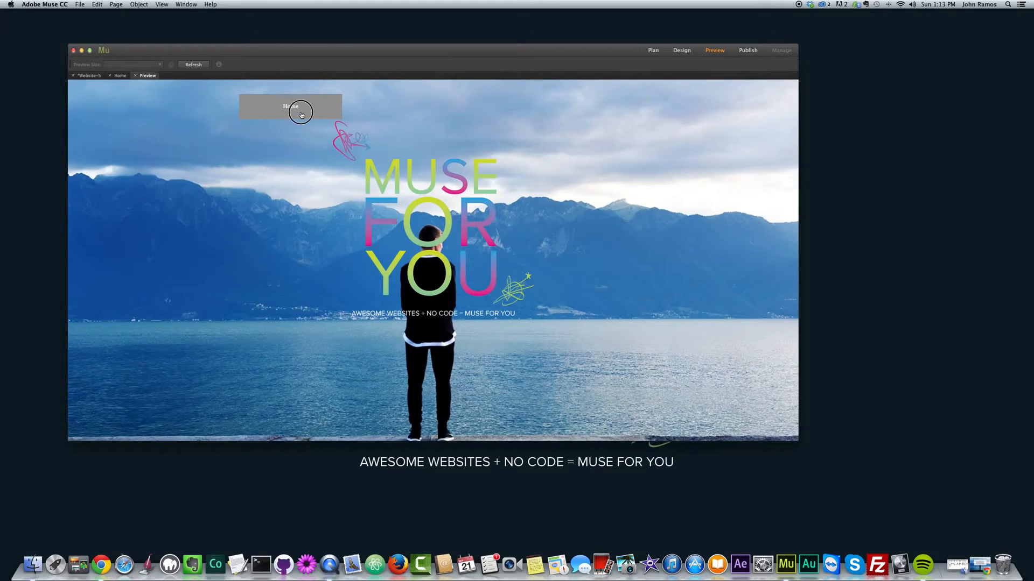
pyautogui.click(300, 112)
pyautogui.click(295, 112)
pyautogui.click(681, 50)
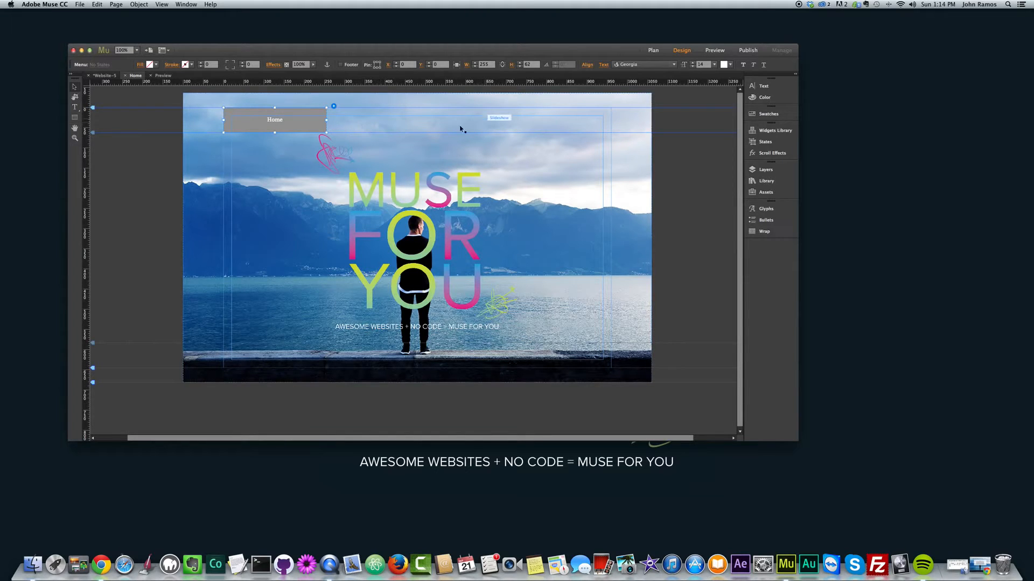
pyautogui.moveTo(291, 126)
pyautogui.mouseDown()
pyautogui.moveTo(311, 123)
pyautogui.moveTo(290, 126)
pyautogui.mouseUp()
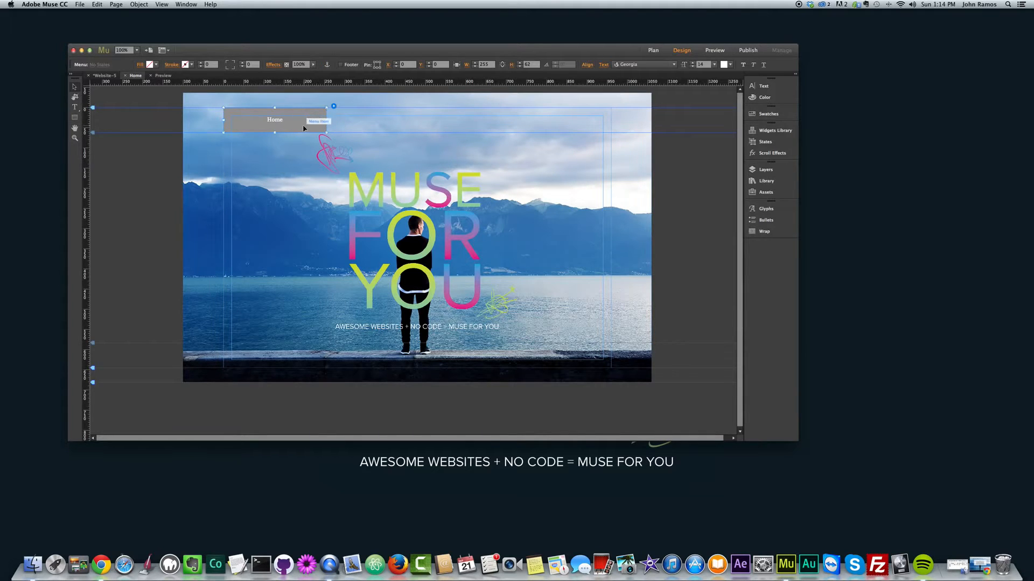
pyautogui.click(333, 107)
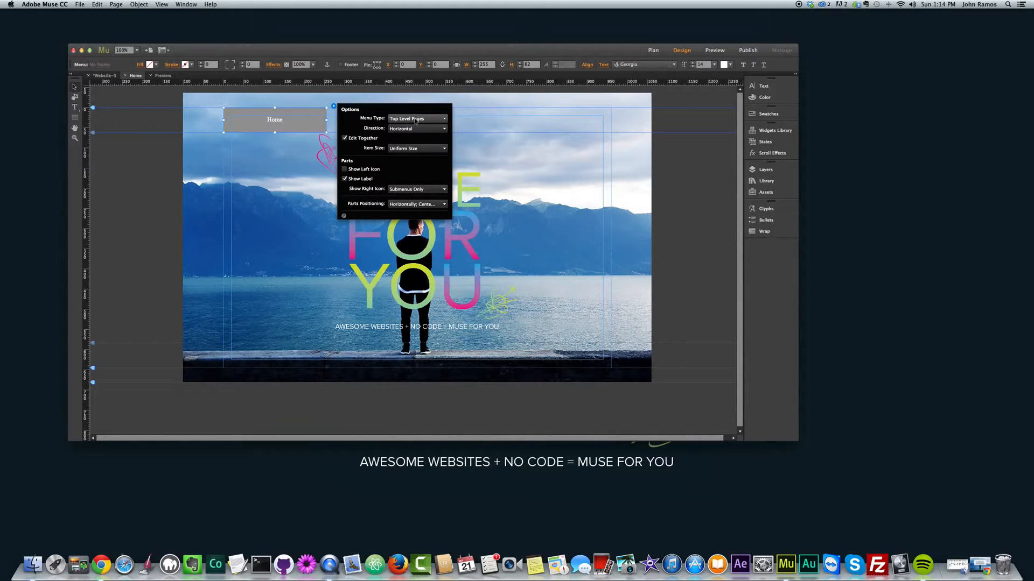
# Add three sibling pages after Home in the site plan, keeping their default names
pyautogui.click(106, 76)
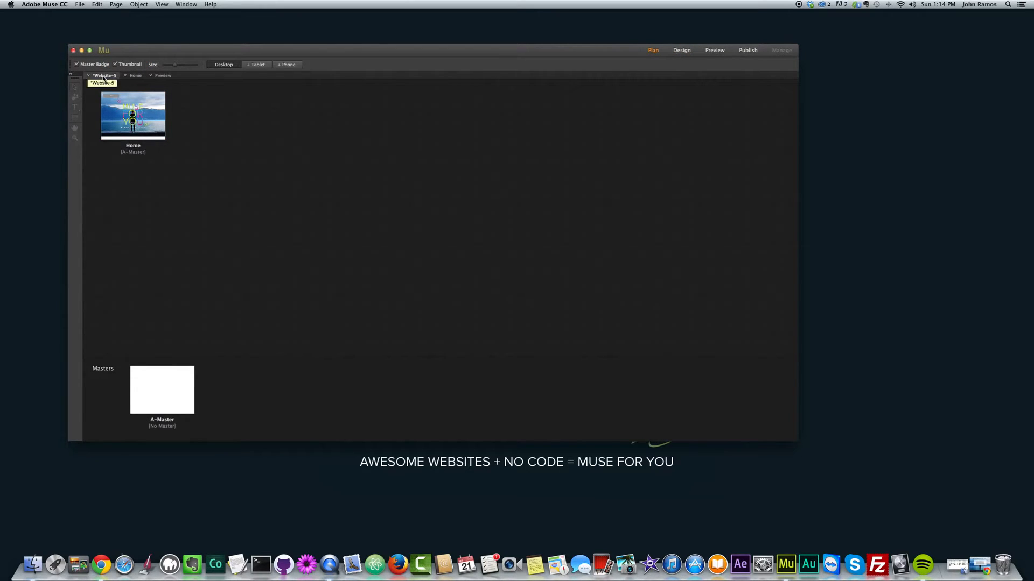
pyautogui.moveTo(129, 140)
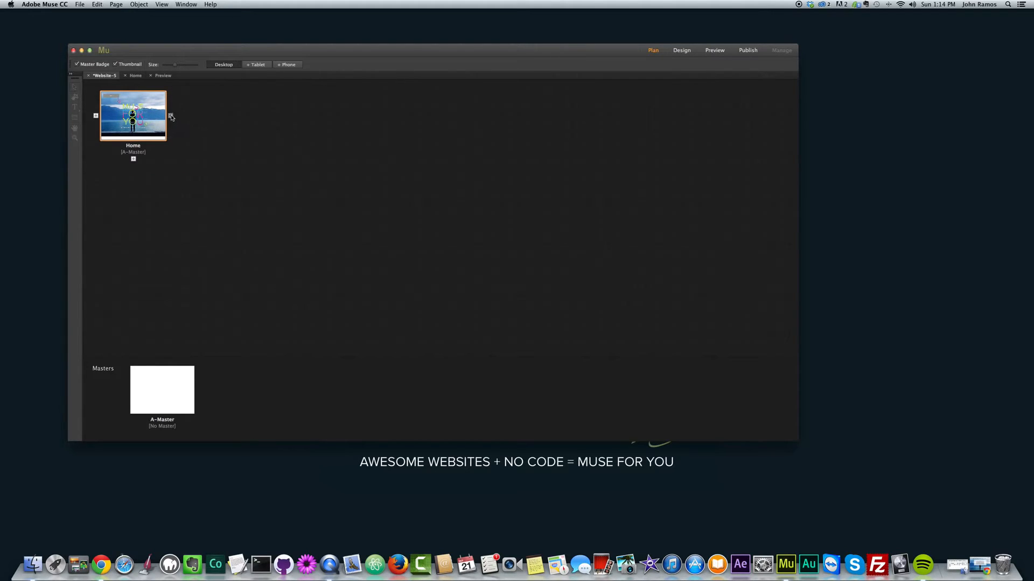
pyautogui.click(170, 115)
pyautogui.click(251, 115)
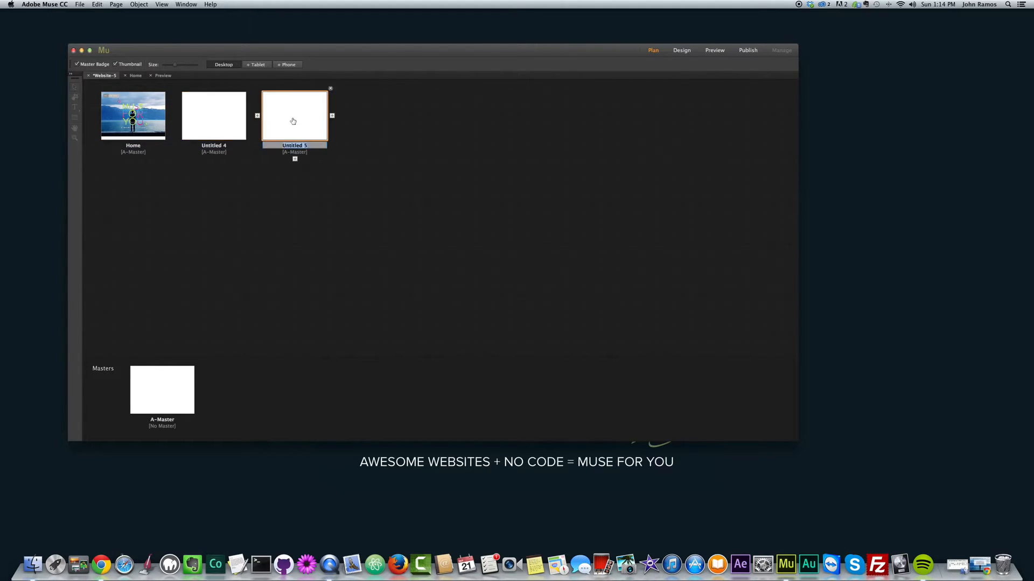
pyautogui.click(331, 115)
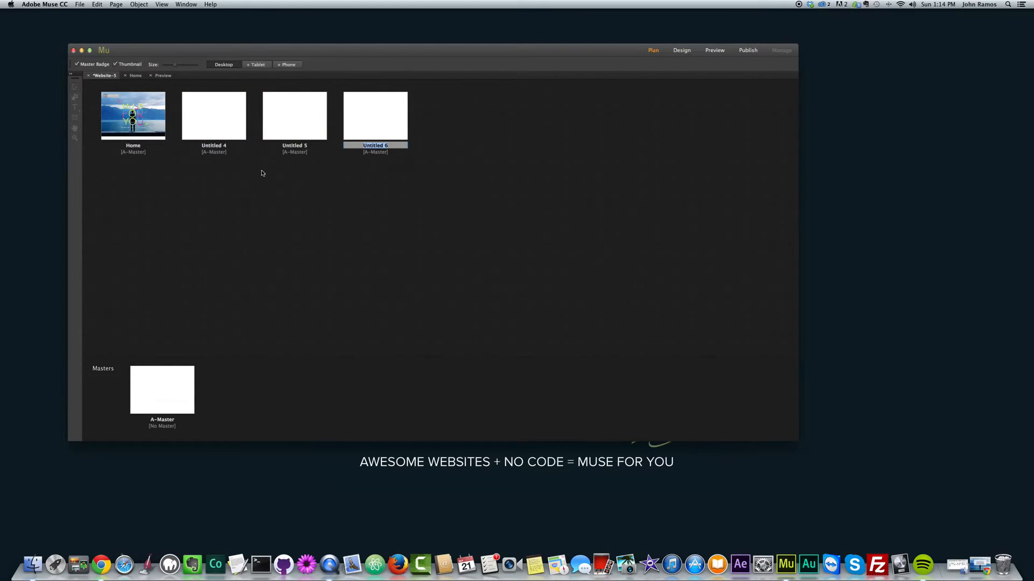
pyautogui.click(421, 147)
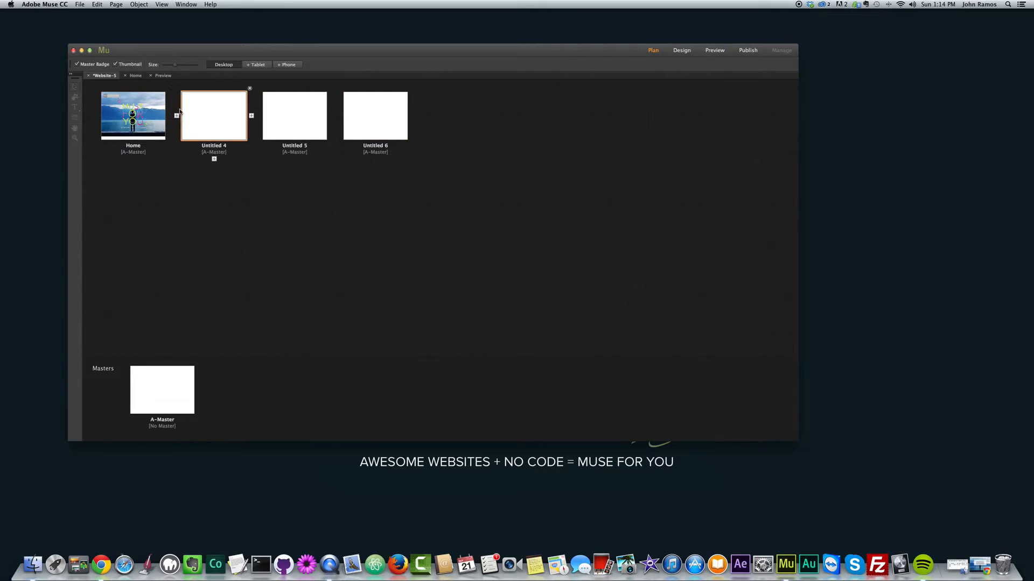
# Widen the menu widget on the Home page to the full page width of 960
pyautogui.click(135, 76)
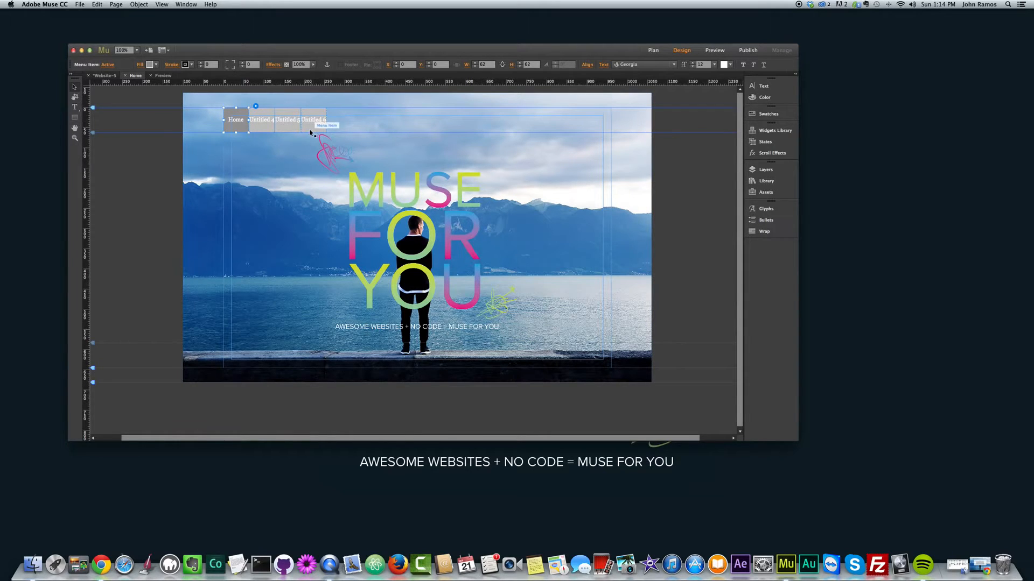
pyautogui.click(151, 178)
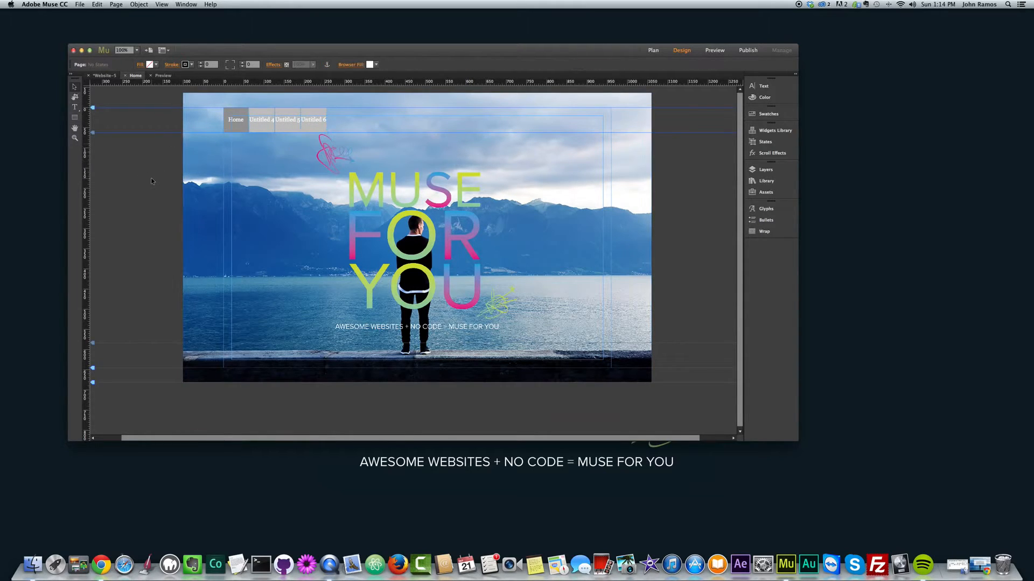
pyautogui.click(306, 126)
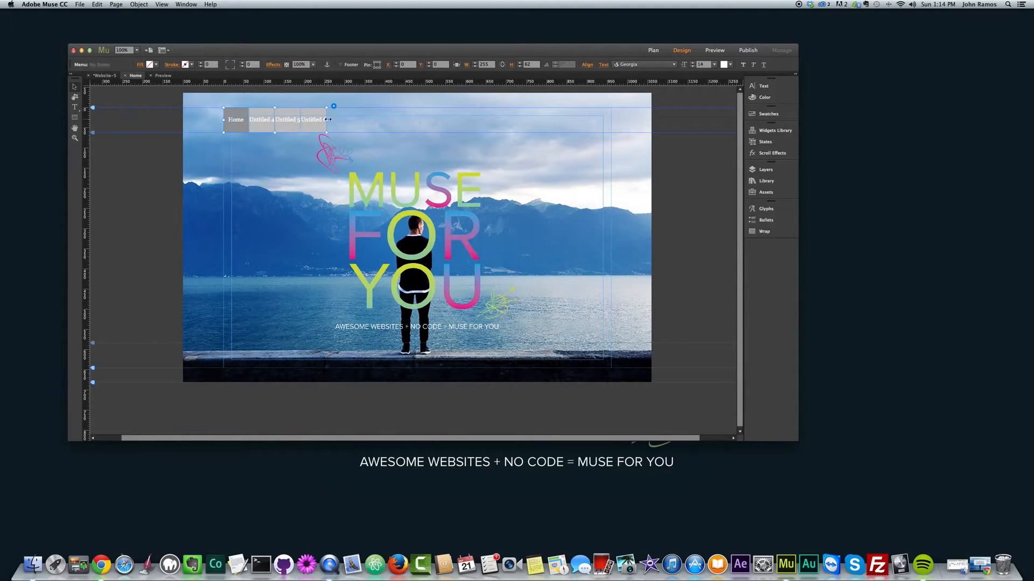
pyautogui.moveTo(327, 119); pyautogui.dragTo(611, 124)
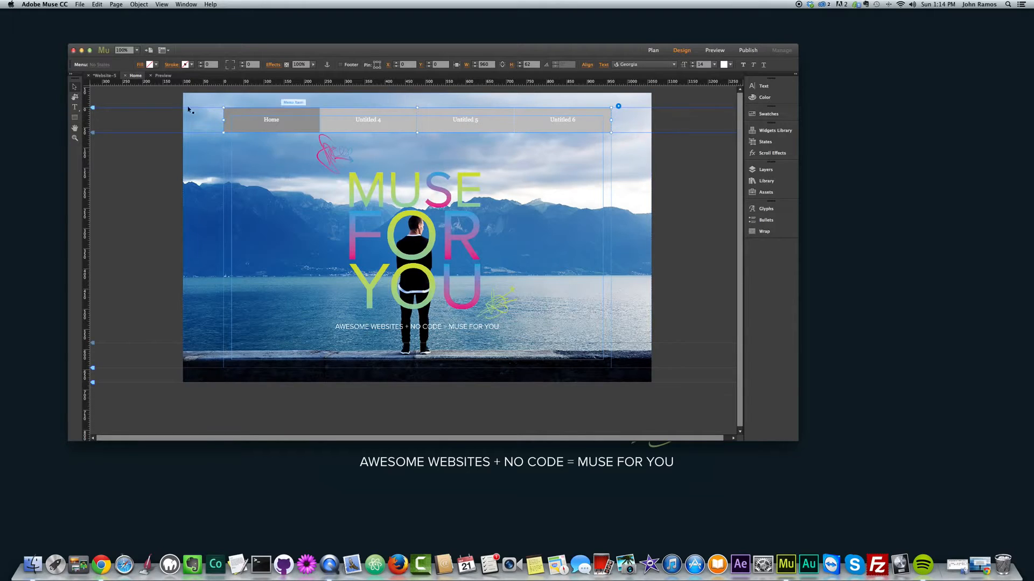
# Add a child page beneath Home and another beneath Untitled 4 in the site plan, keeping their default names
pyautogui.click(111, 76)
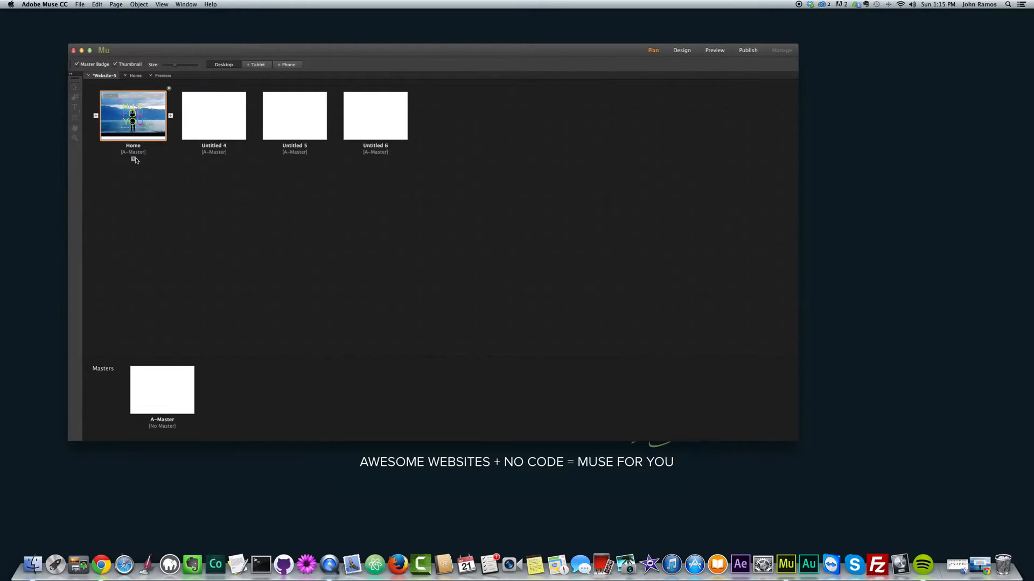
pyautogui.click(133, 159)
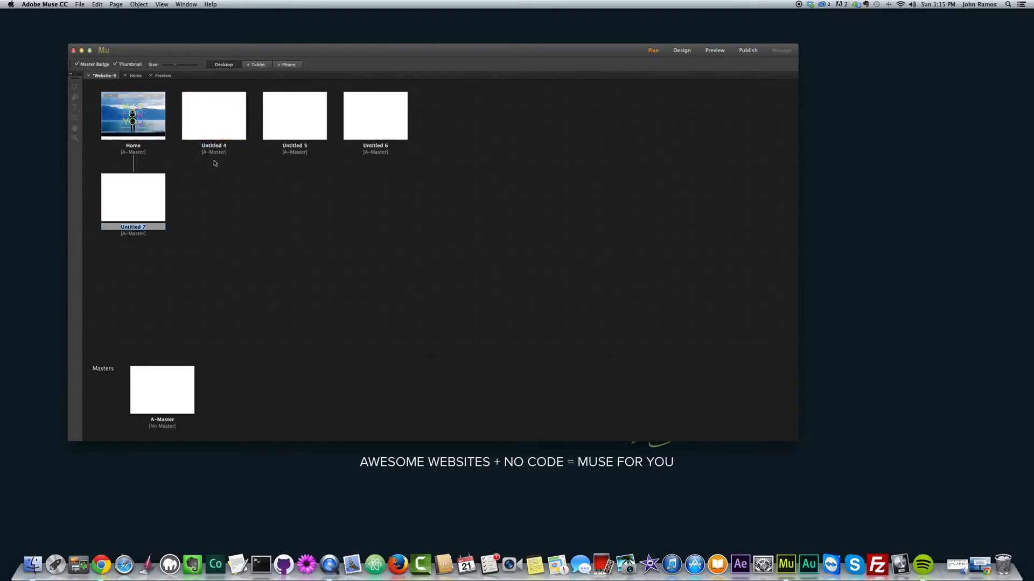
pyautogui.click(214, 163)
# Set the Home page menu widget's type to All Pages and test the Home submenu in the page preview
pyautogui.click(135, 75)
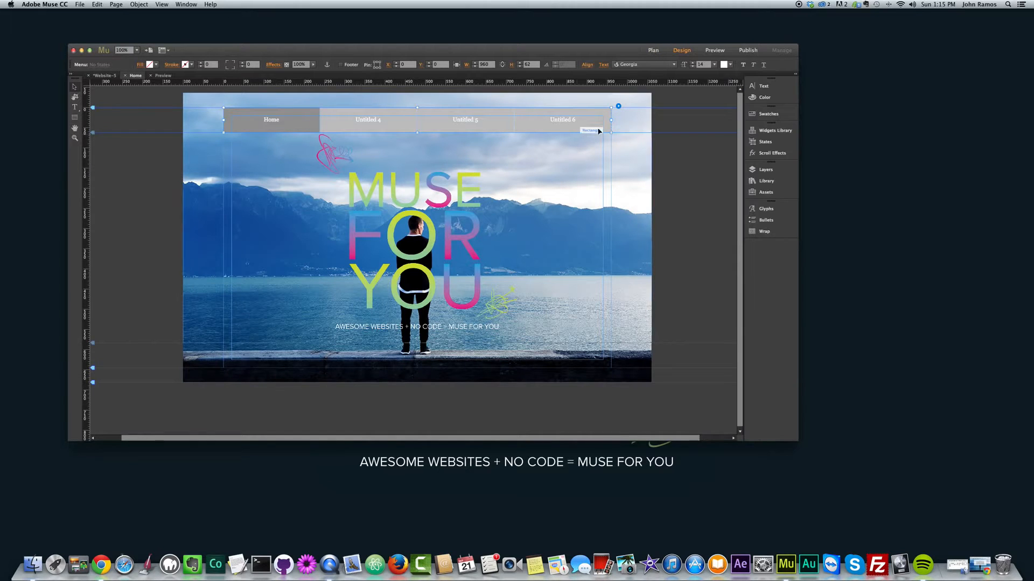
pyautogui.click(619, 107)
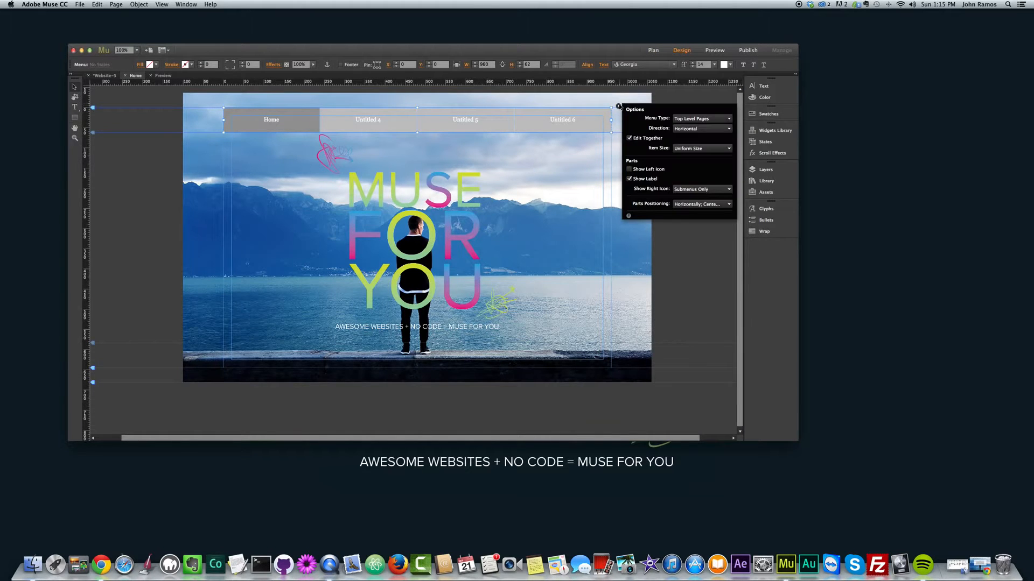
pyautogui.click(691, 119)
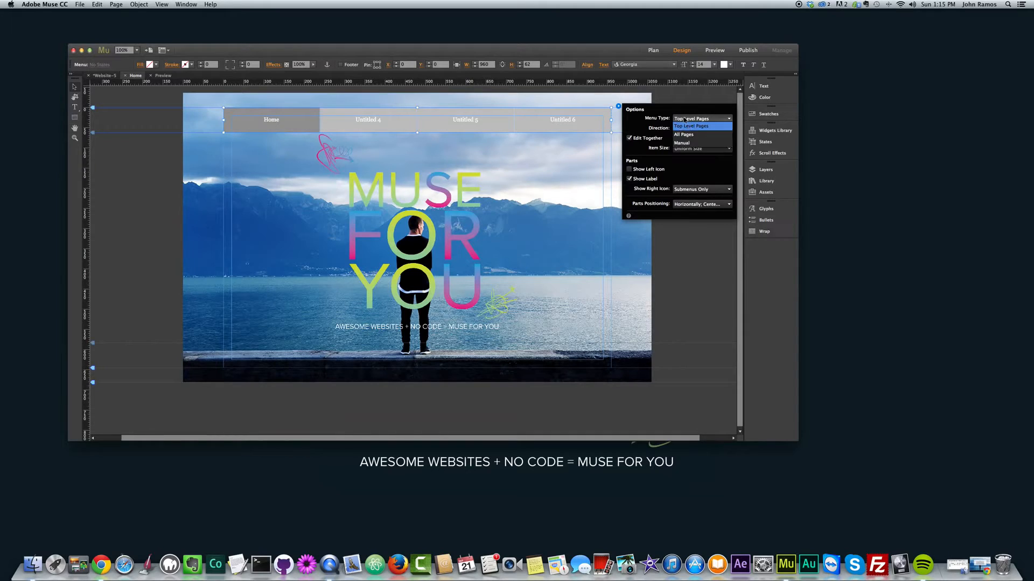
pyautogui.click(686, 135)
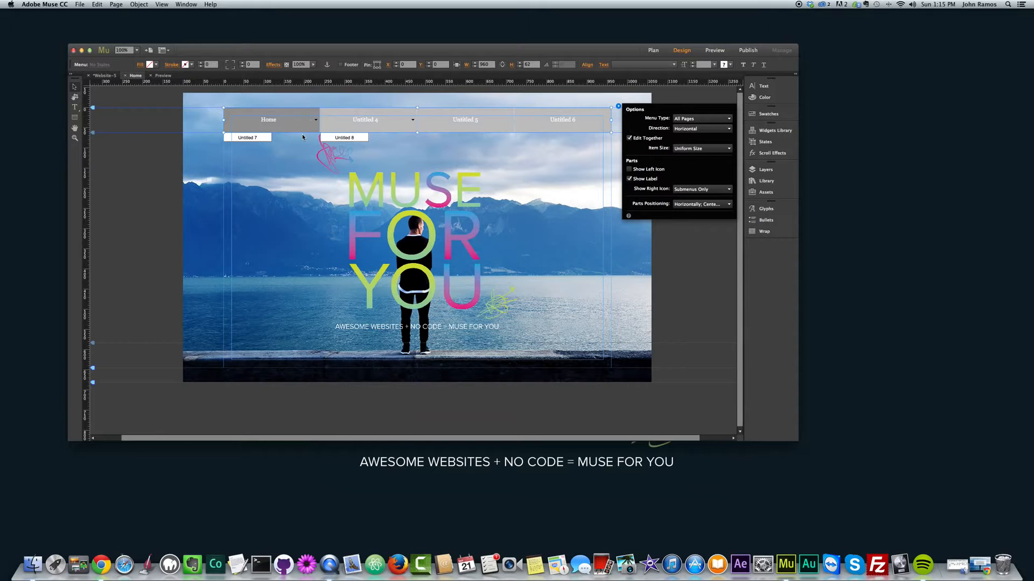
pyautogui.click(715, 50)
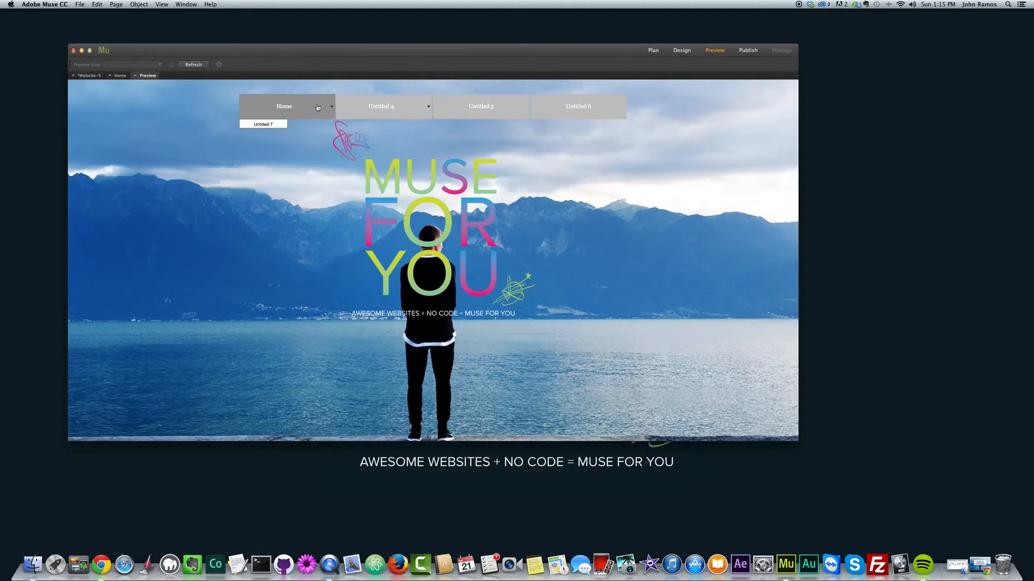
pyautogui.click(675, 52)
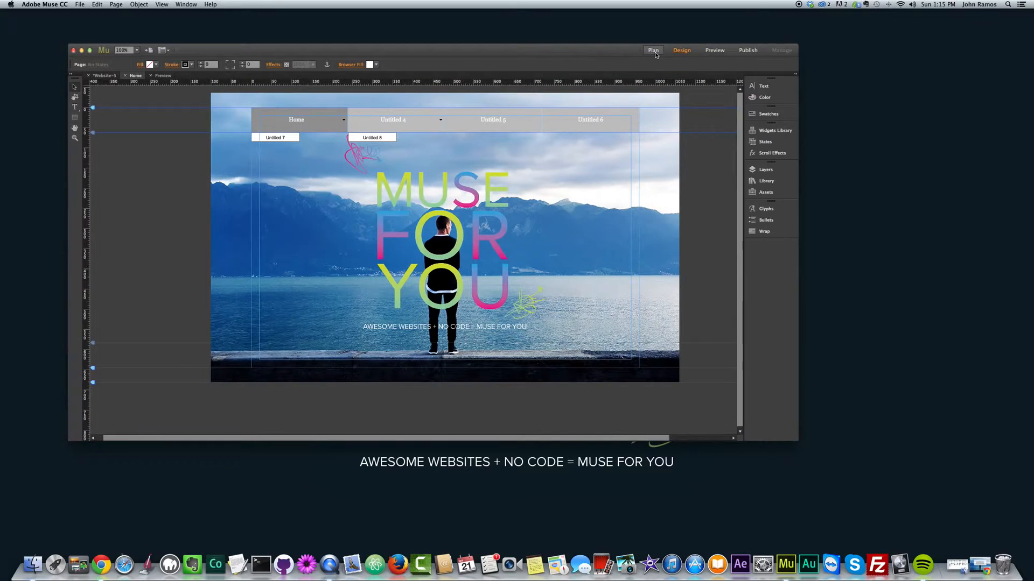
# Add a sibling page after Untitled 8 and a child page beneath Untitled 8, and compare the plan with the Home page menu
pyautogui.click(653, 50)
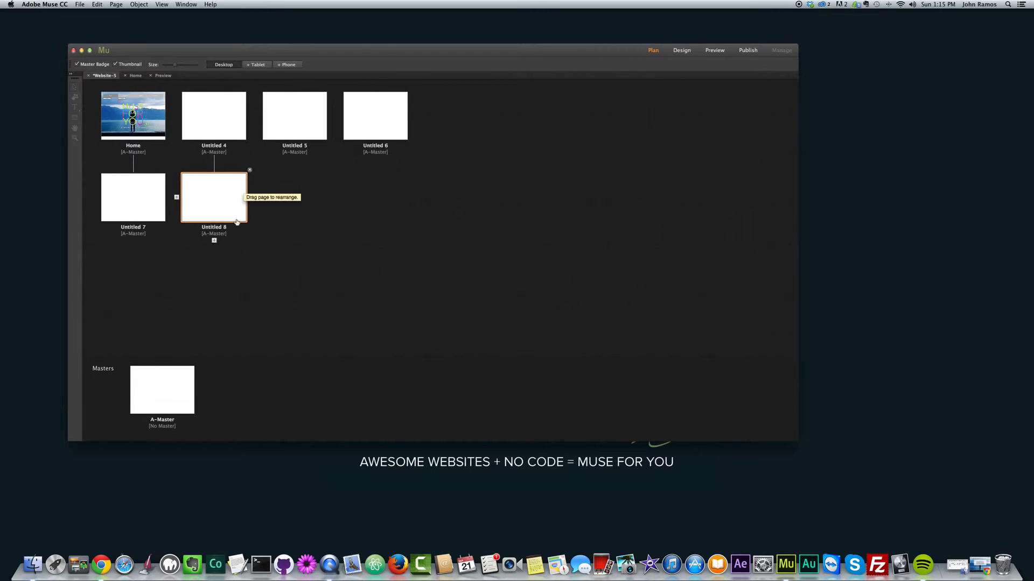
pyautogui.click(218, 211)
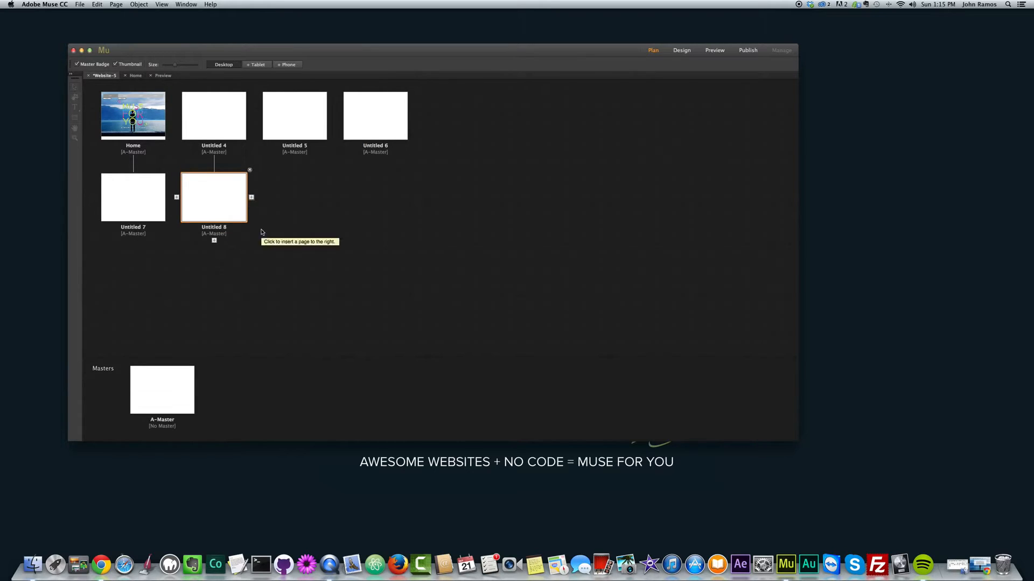
pyautogui.click(251, 197)
pyautogui.click(214, 240)
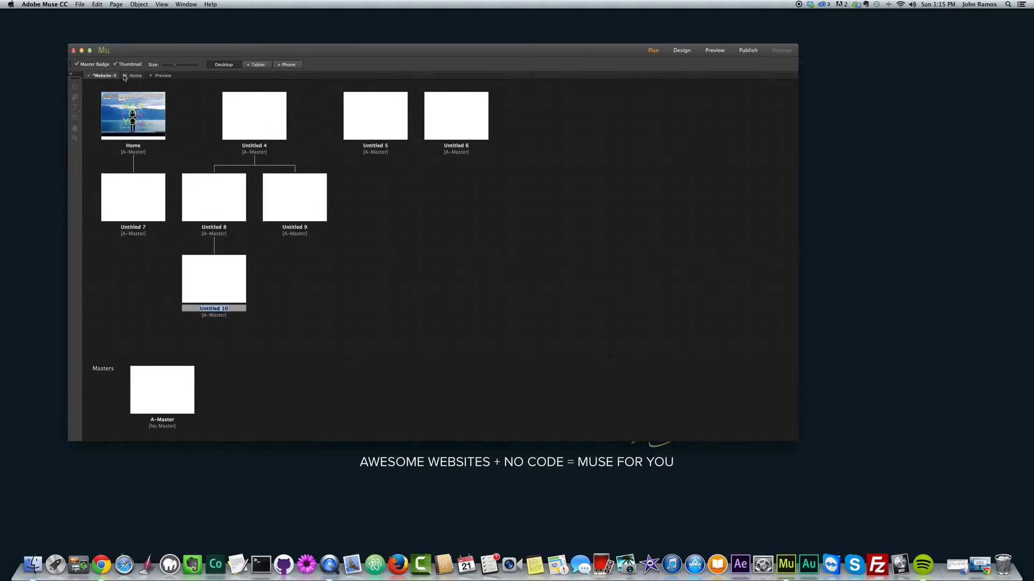
pyautogui.click(135, 75)
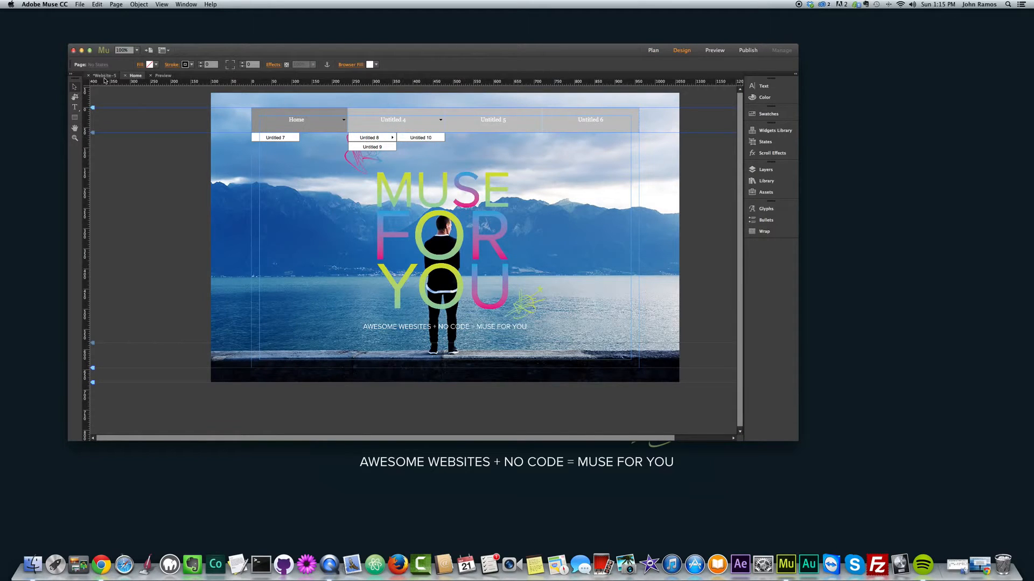
pyautogui.click(105, 76)
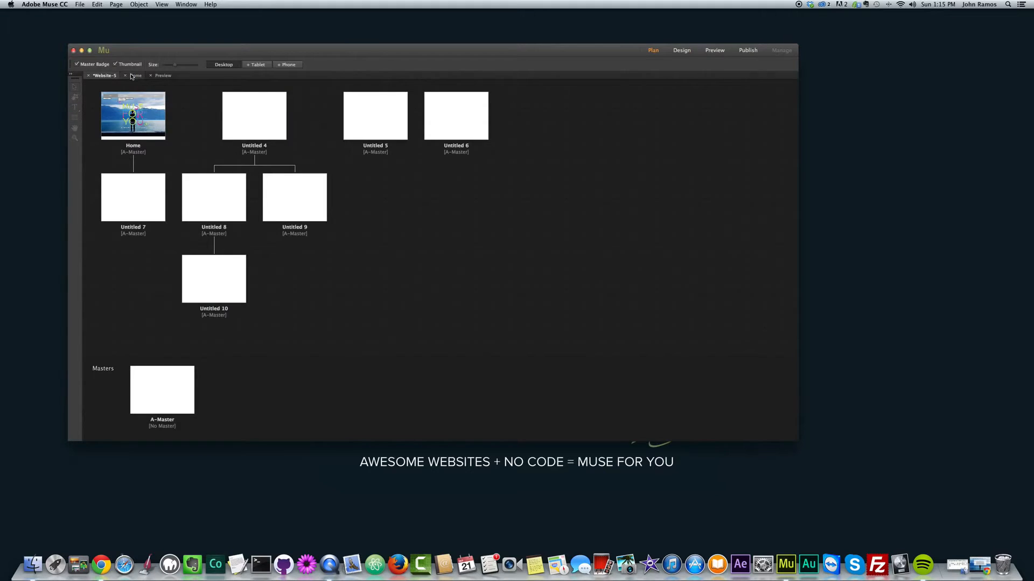
pyautogui.click(134, 76)
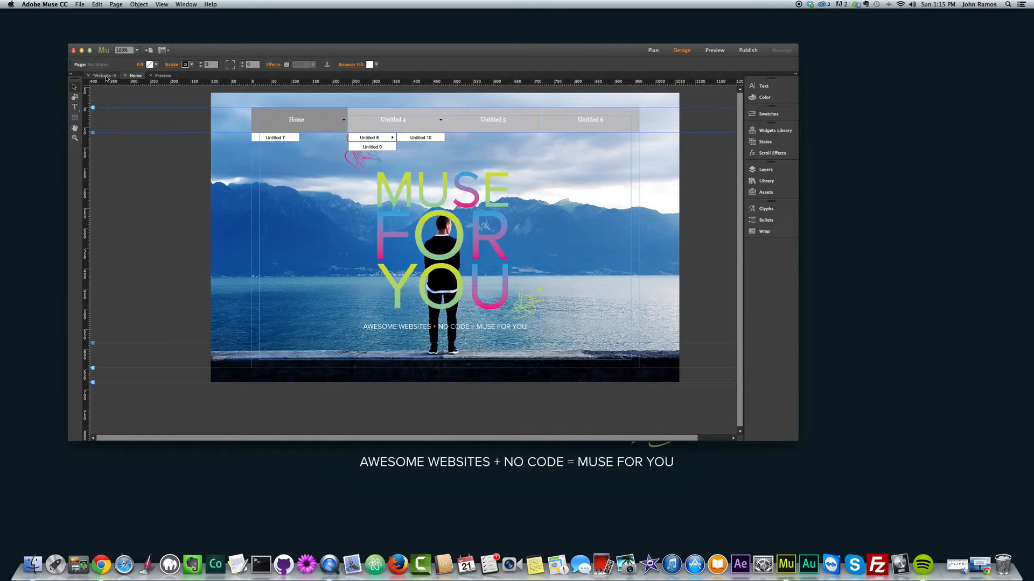
# Delete all pages except Home from the site plan, including every child page
pyautogui.click(107, 76)
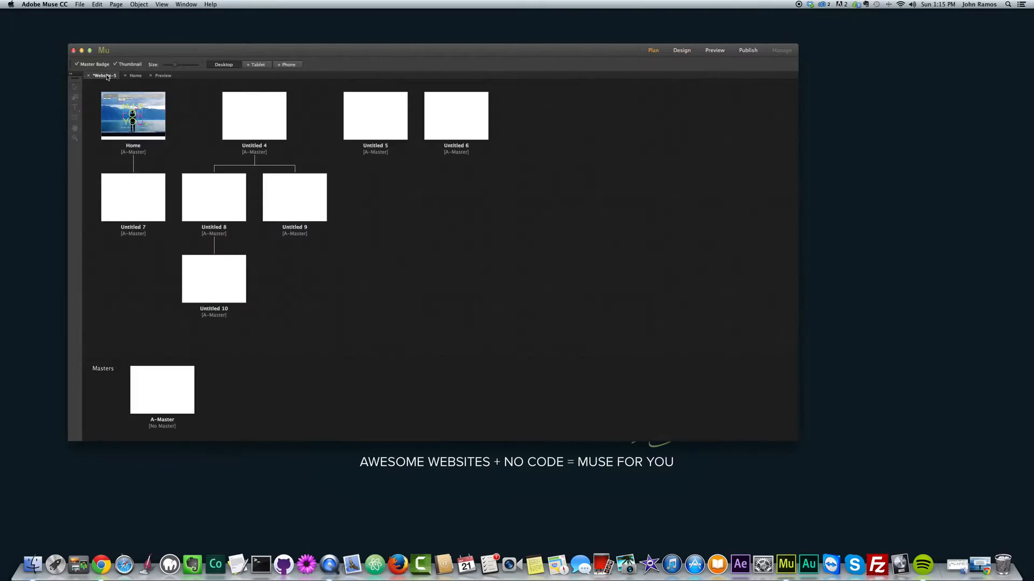
pyautogui.click(249, 253)
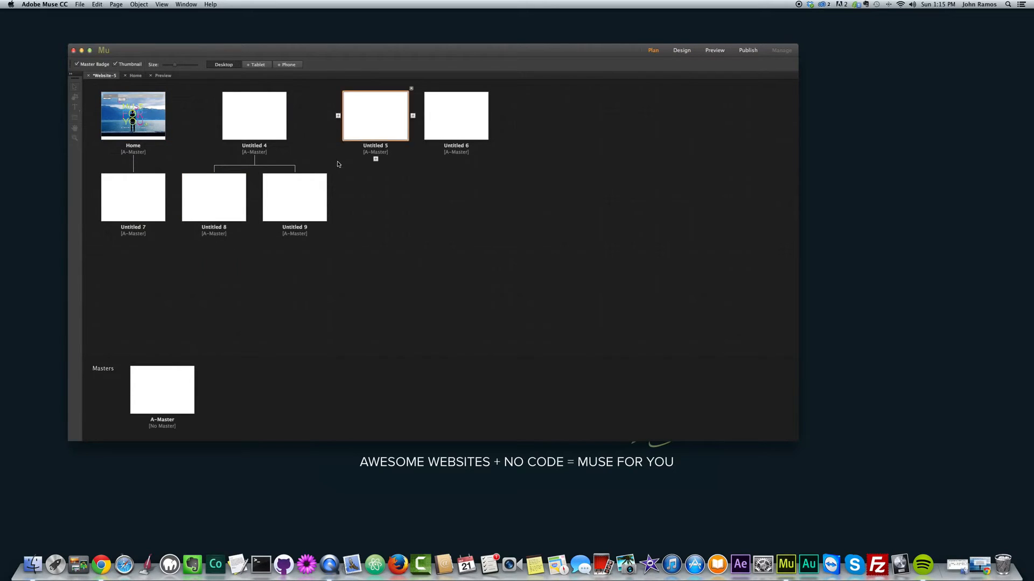
pyautogui.click(329, 172)
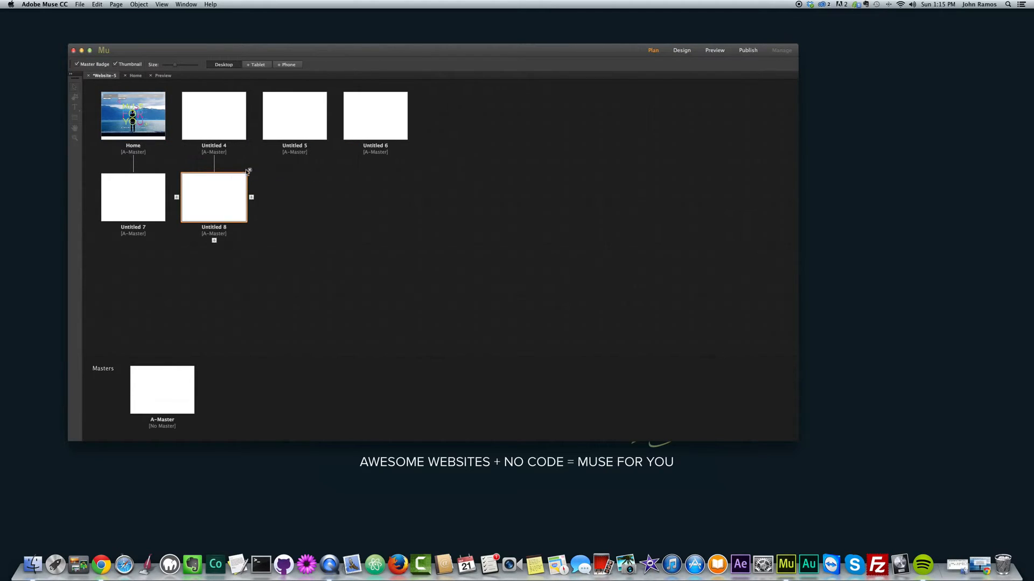
pyautogui.click(169, 170)
pyautogui.click(168, 170)
pyautogui.click(249, 88)
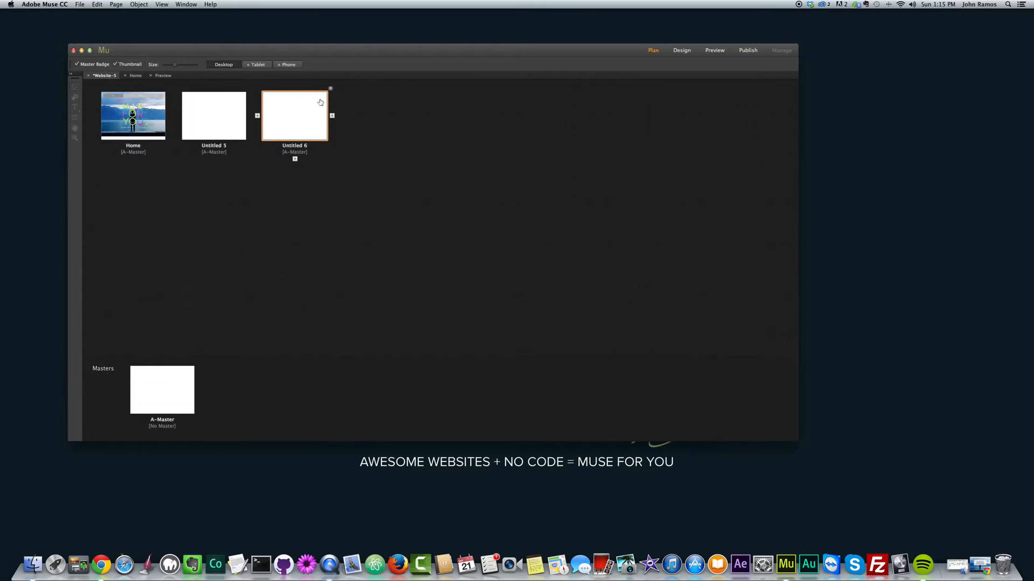
pyautogui.click(249, 88)
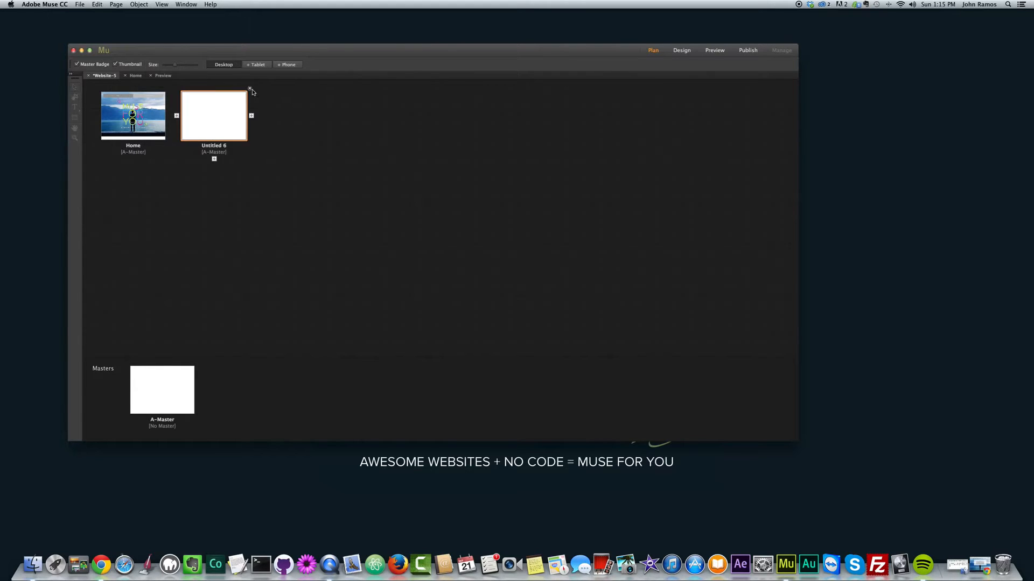
pyautogui.click(249, 88)
# Set the Home page menu widget's type to Manual
pyautogui.click(135, 76)
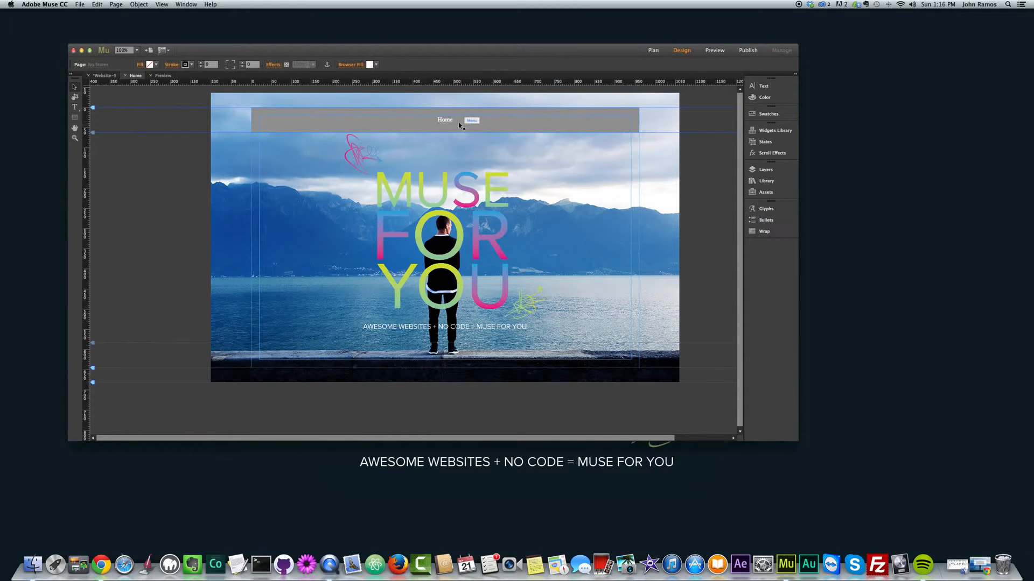
pyautogui.click(510, 127)
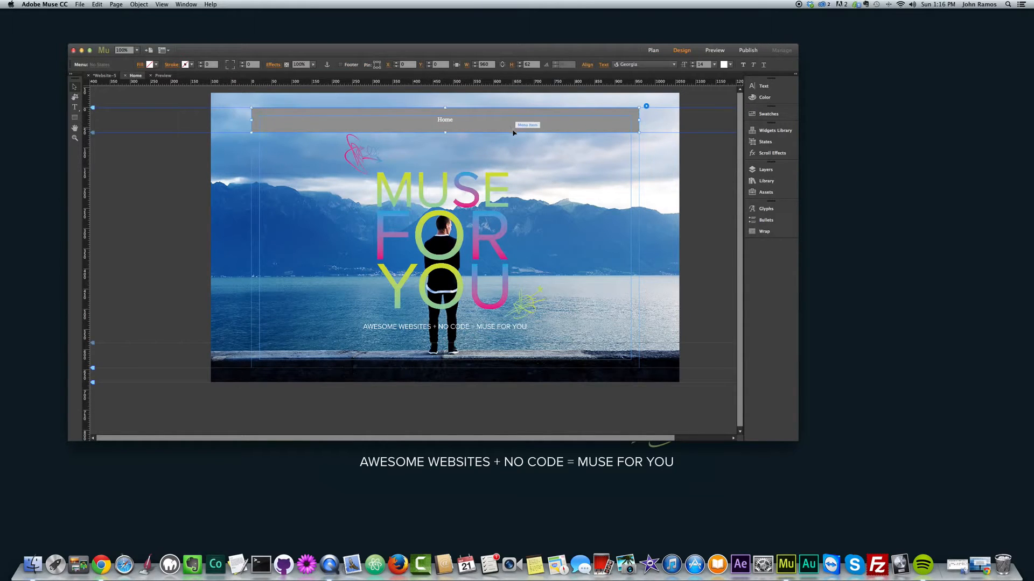
pyautogui.click(646, 107)
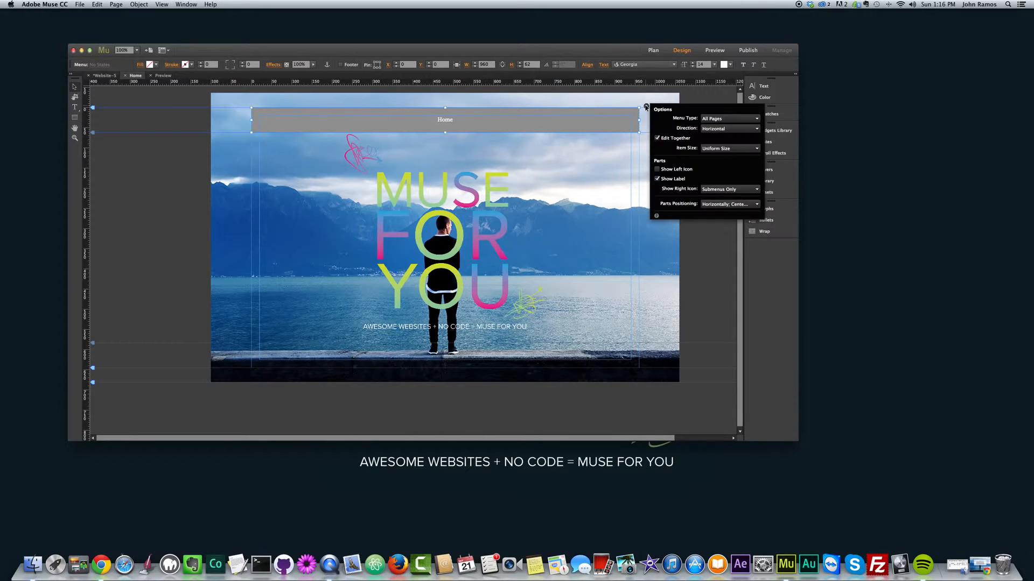
pyautogui.click(722, 120)
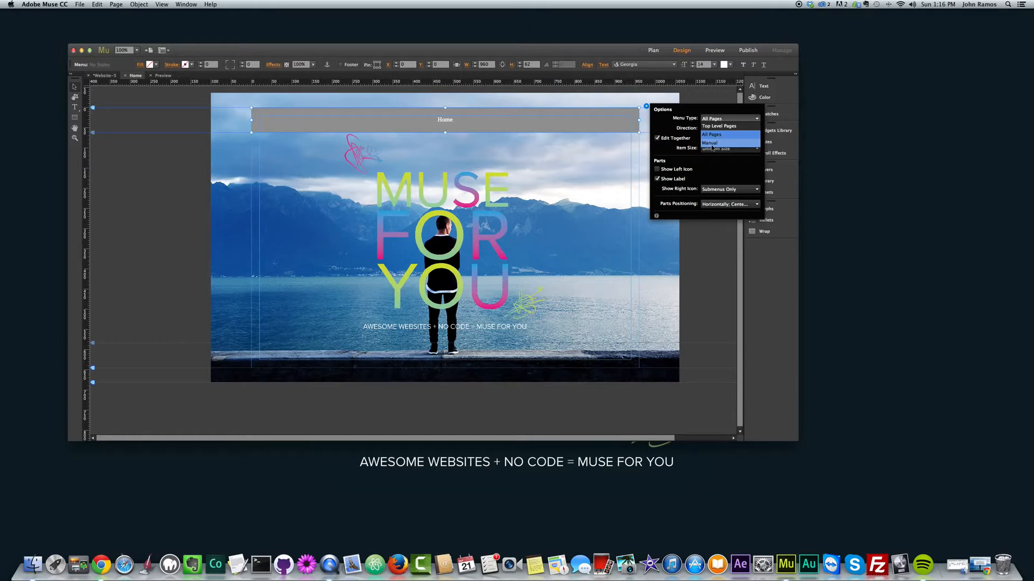
pyautogui.click(711, 142)
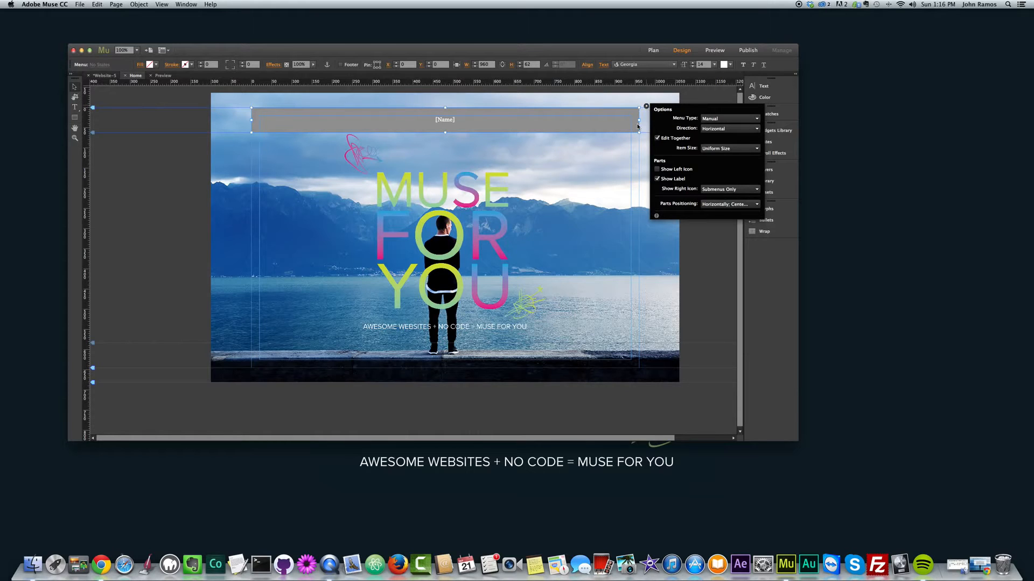
pyautogui.click(568, 231)
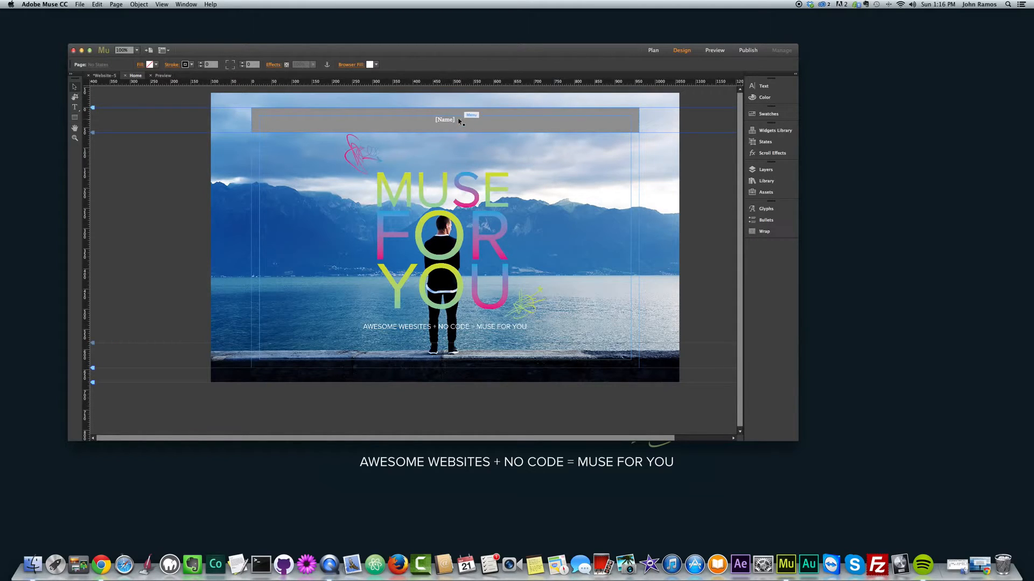
pyautogui.click(445, 119)
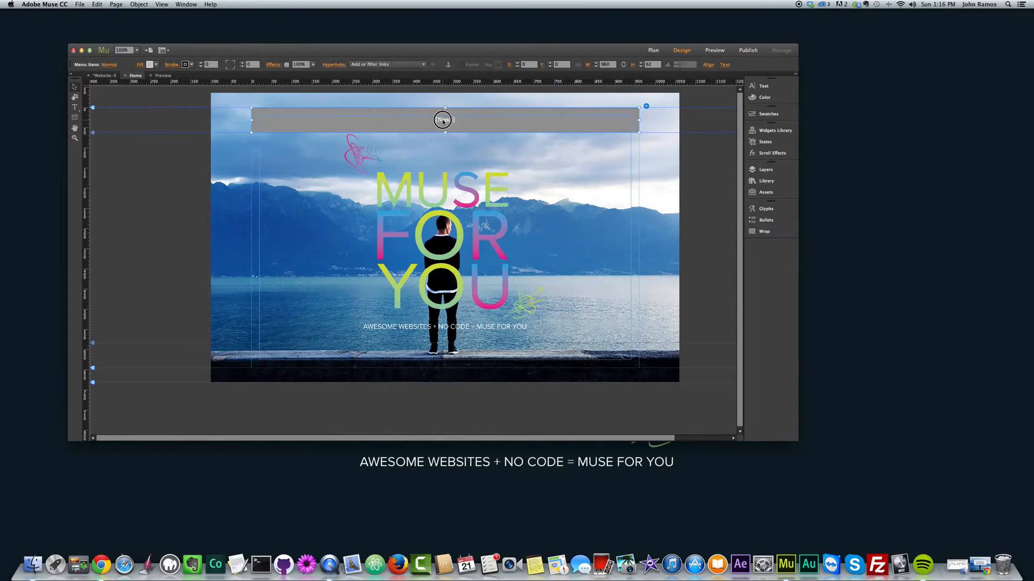
pyautogui.moveTo(426, 123); pyautogui.dragTo(442, 121)
pyautogui.doubleClick(444, 121)
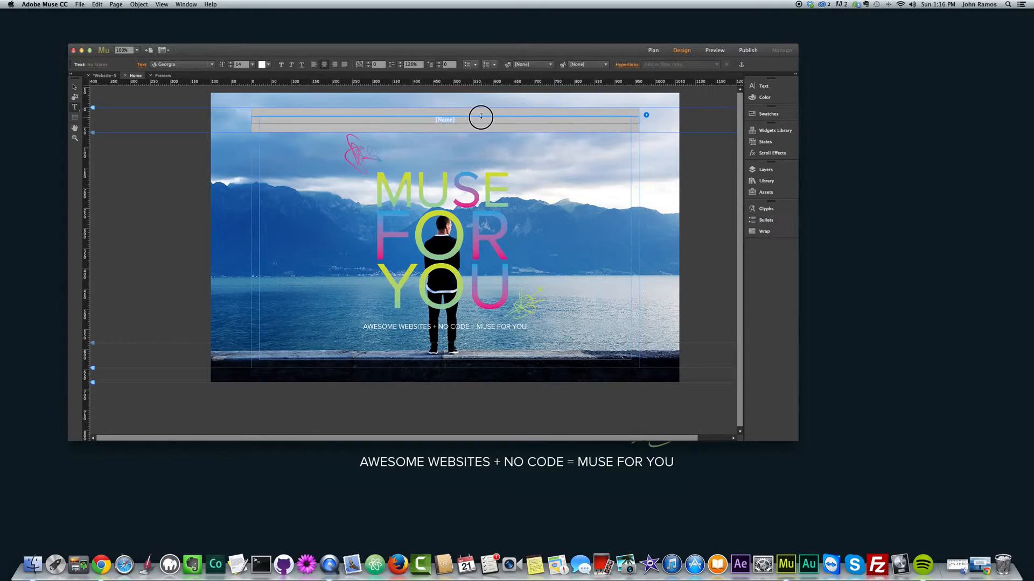
pyautogui.click(74, 86)
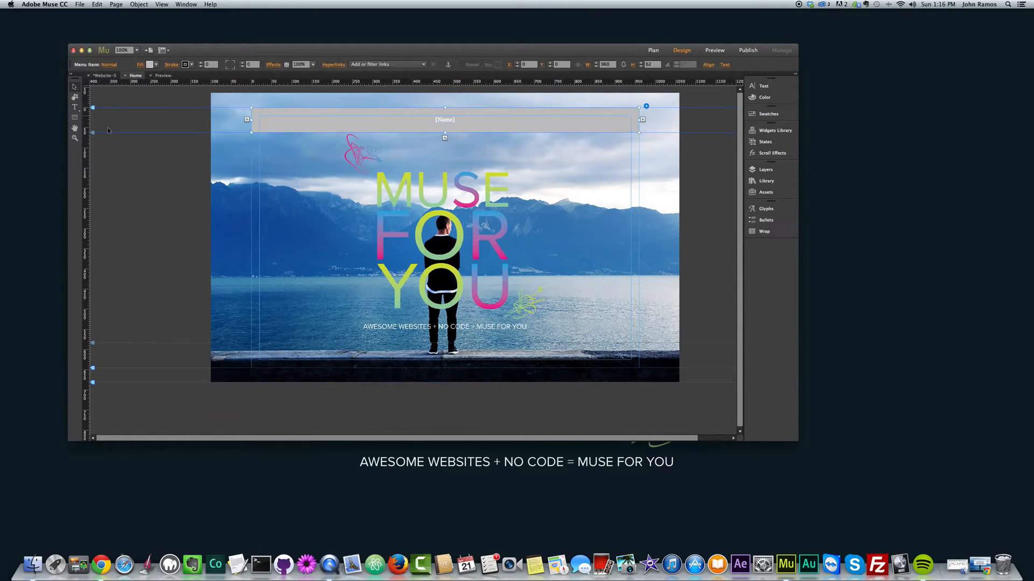
pyautogui.click(299, 173)
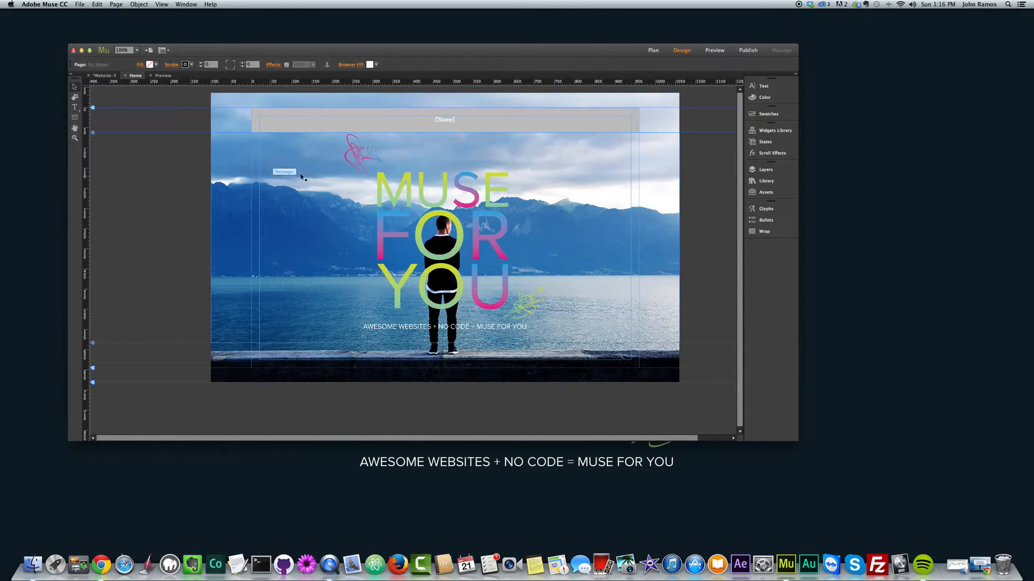
# Add four more items after the existing manual menu item, and a submenu item beneath the fourth item
pyautogui.click(569, 122)
pyautogui.click(562, 123)
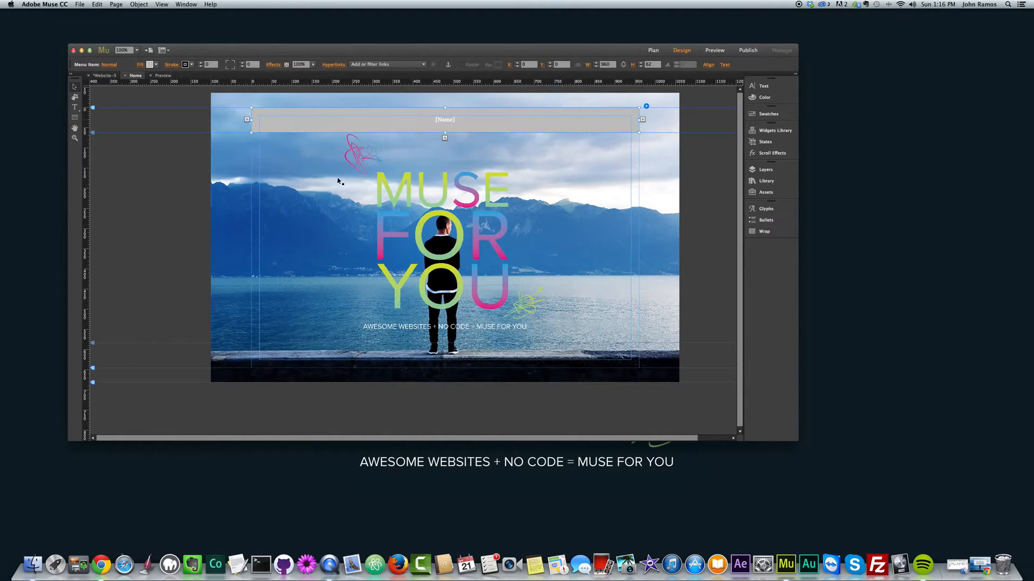
pyautogui.click(642, 120)
pyautogui.click(599, 129)
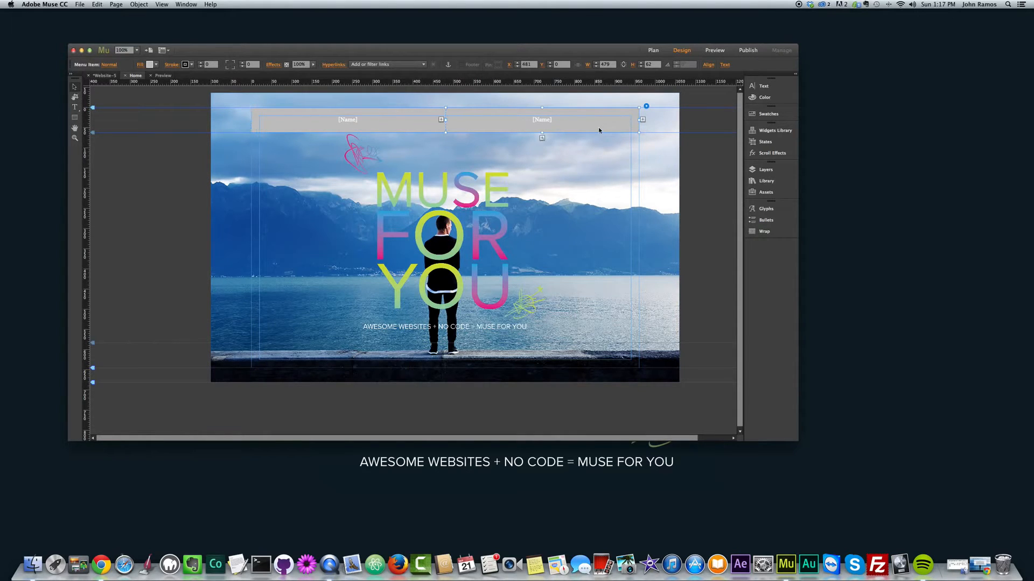
pyautogui.click(642, 119)
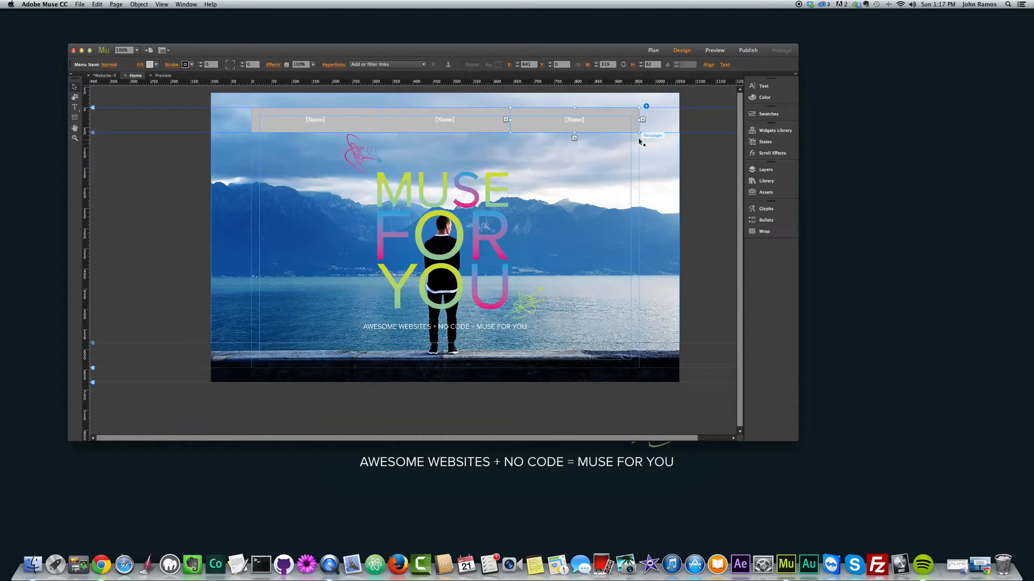
pyautogui.click(643, 120)
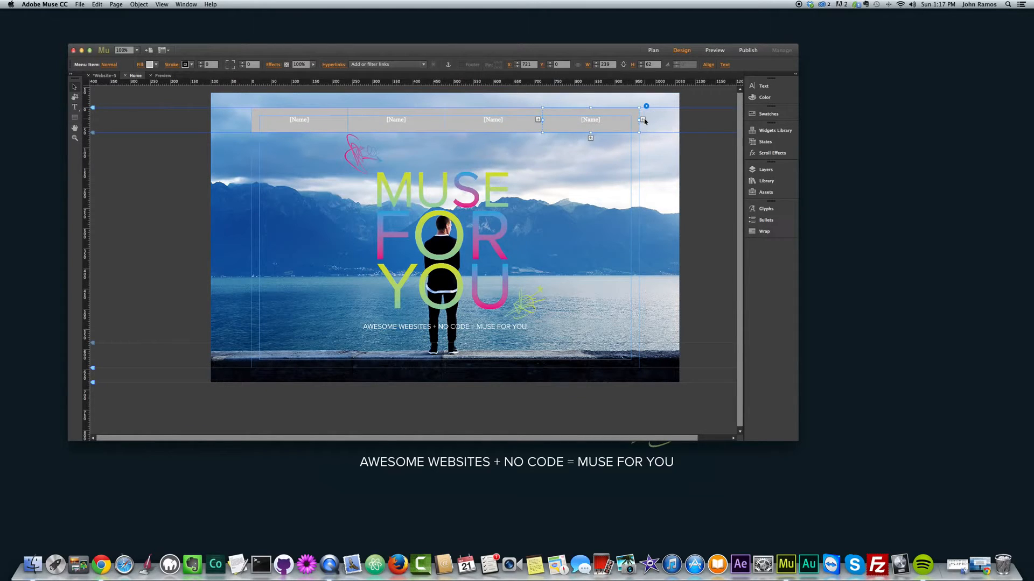
pyautogui.click(642, 119)
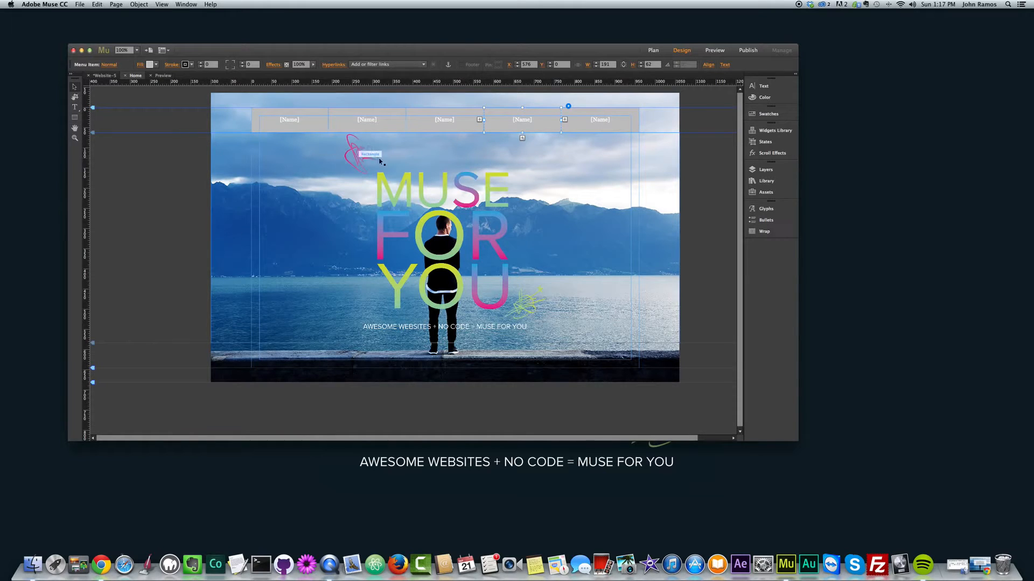
pyautogui.click(522, 138)
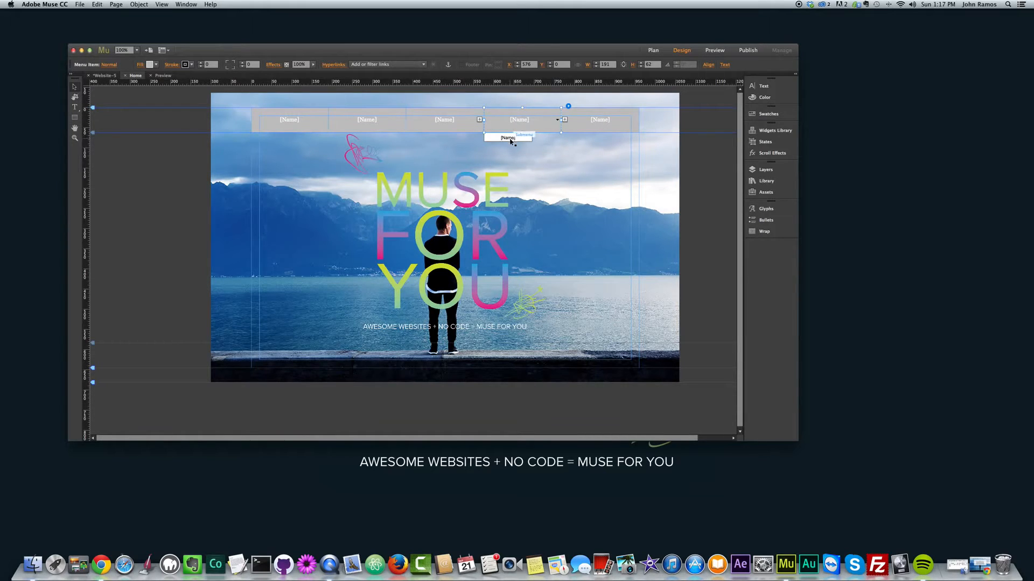
# Undo the submenu item inserted beneath the fourth menu item and deselect the menu
pyautogui.click(97, 5)
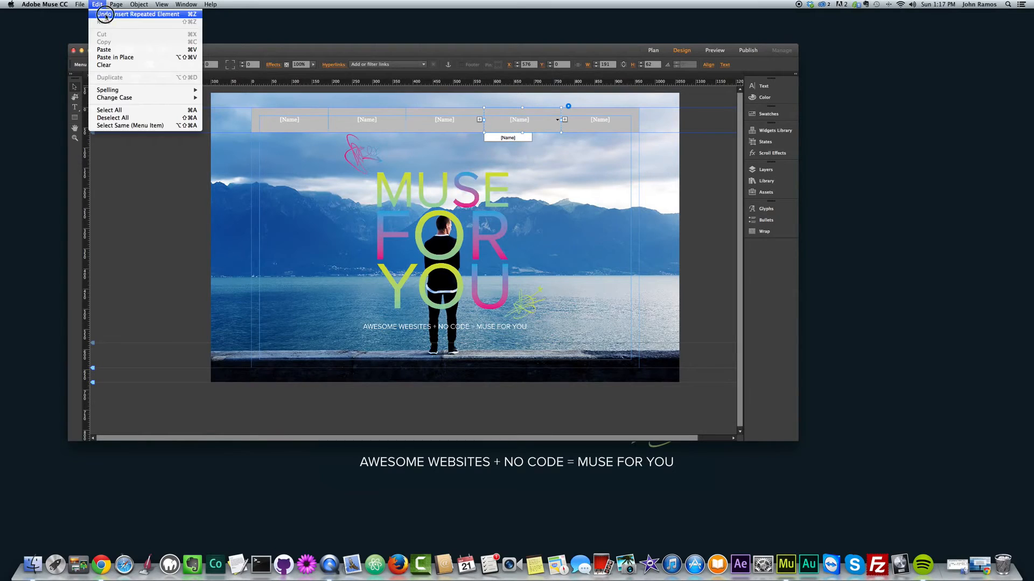
pyautogui.click(108, 14)
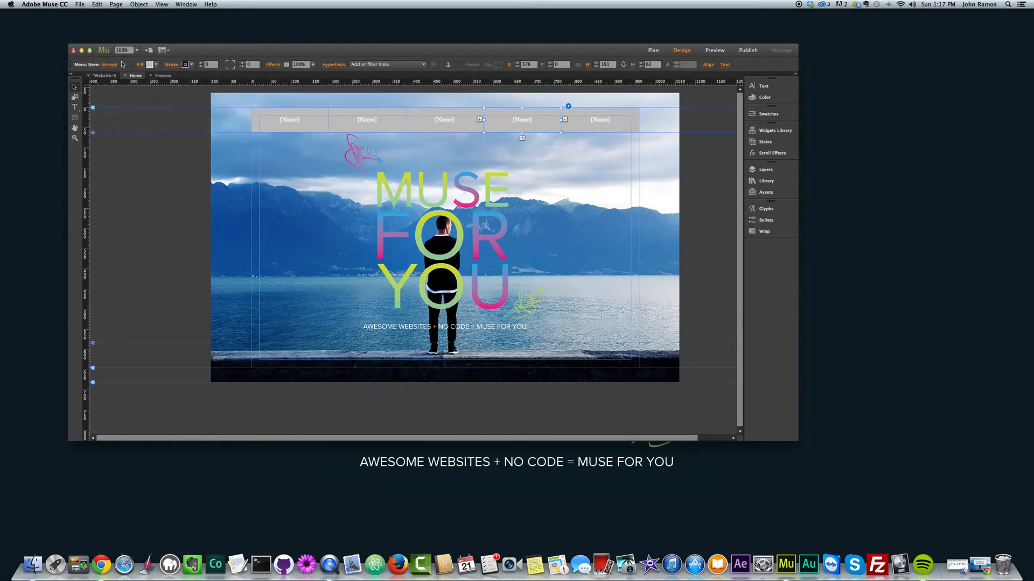
pyautogui.click(195, 214)
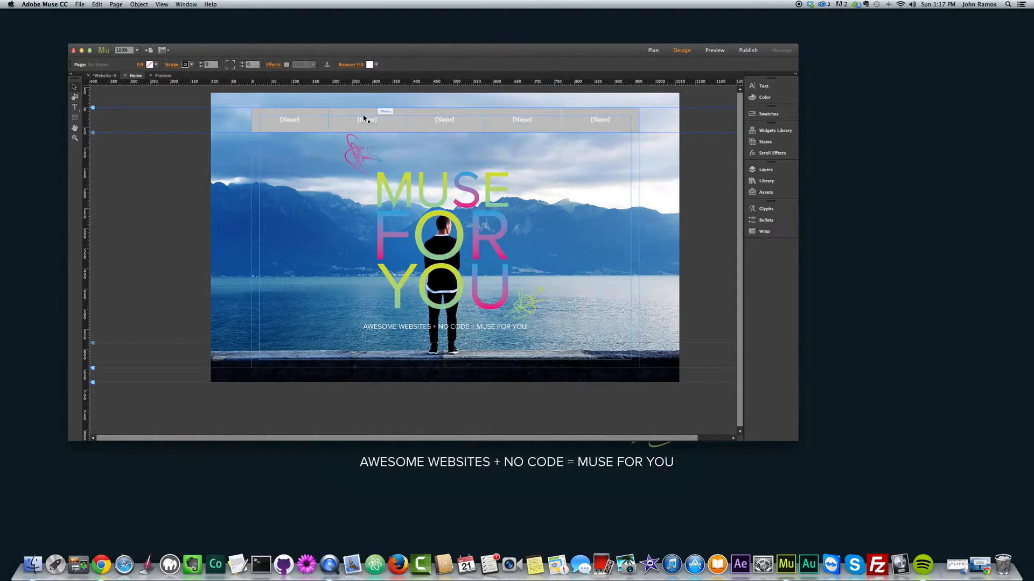
# Examine the manual menu widget's options, including its type, direction, item size and parts settings
pyautogui.click(318, 128)
pyautogui.click(647, 106)
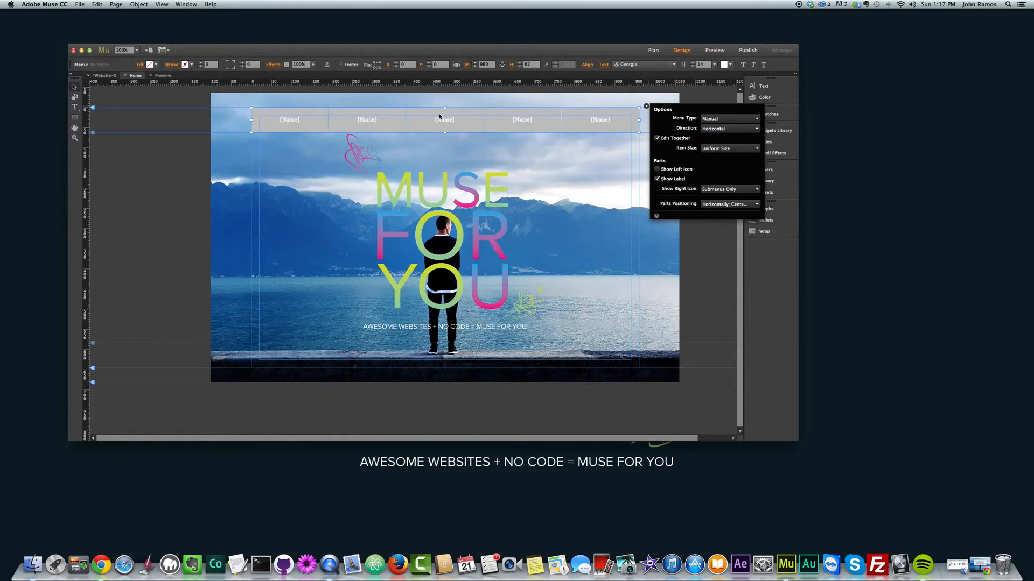
pyautogui.click(308, 131)
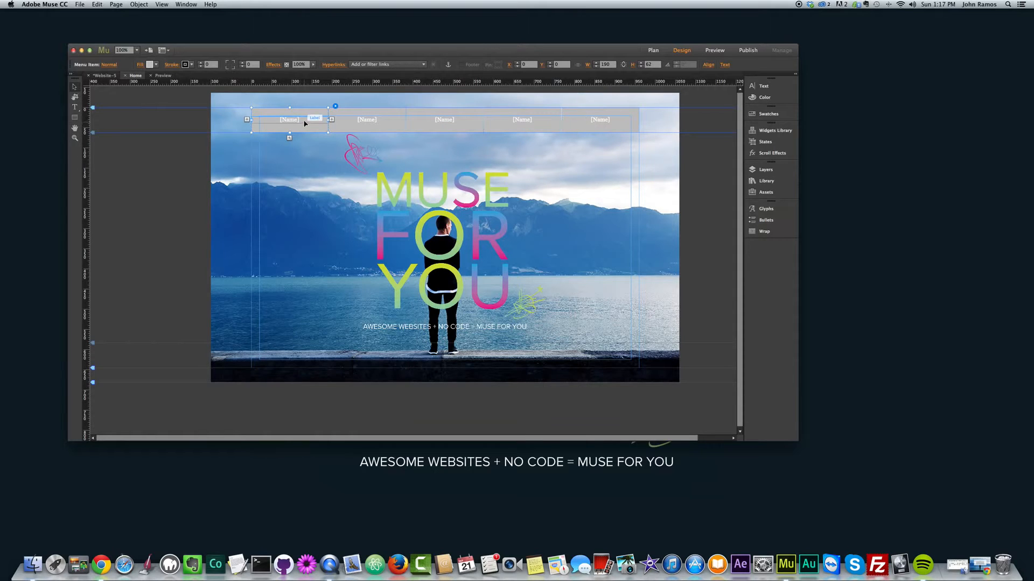
pyautogui.click(201, 153)
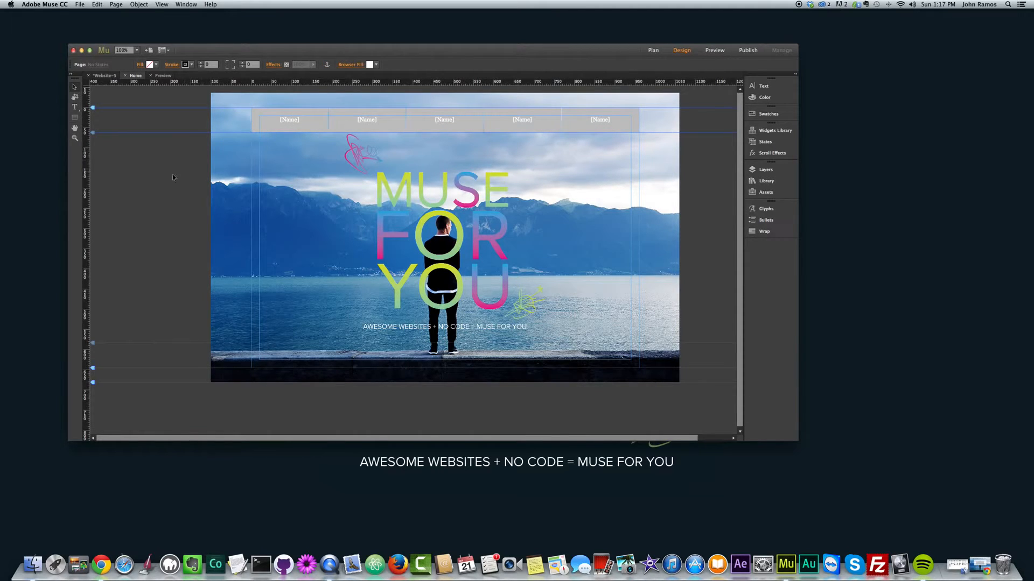
# Set the first menu item's label text to the Open Sans Regular web font at size 24
pyautogui.click(296, 131)
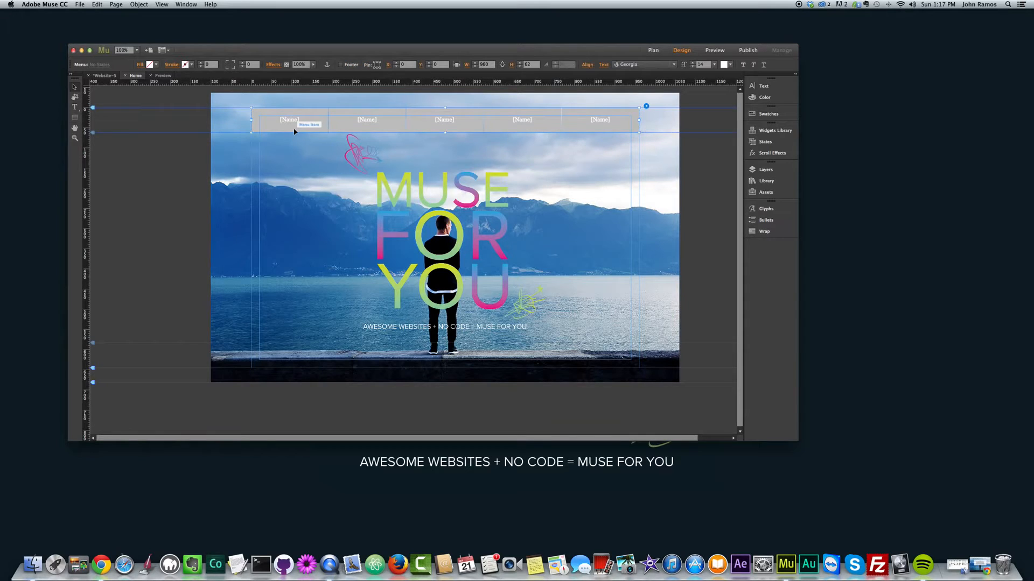
pyautogui.click(293, 130)
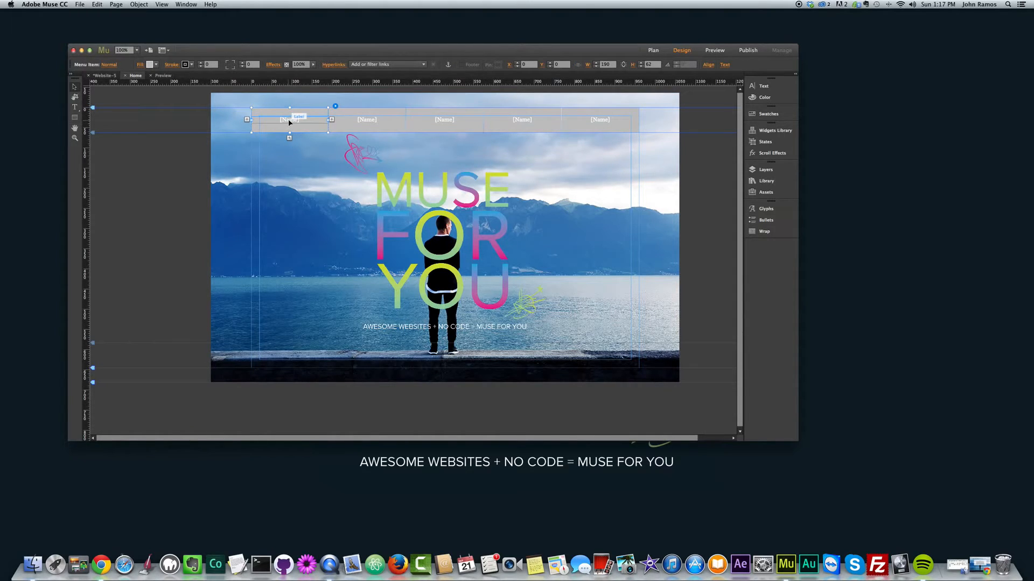
pyautogui.doubleClick(290, 120)
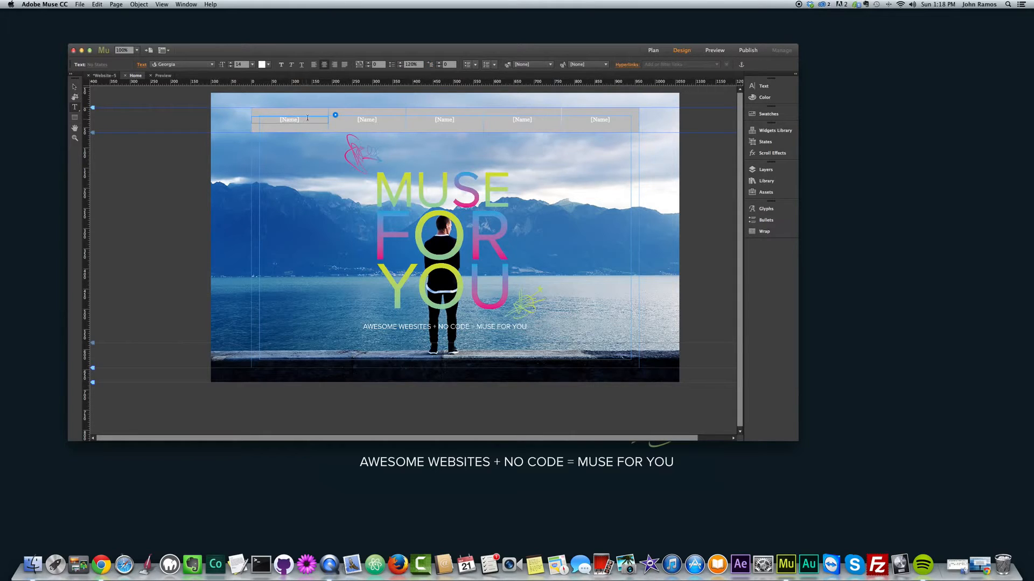
pyautogui.moveTo(307, 118); pyautogui.dragTo(272, 118)
pyautogui.click(213, 65)
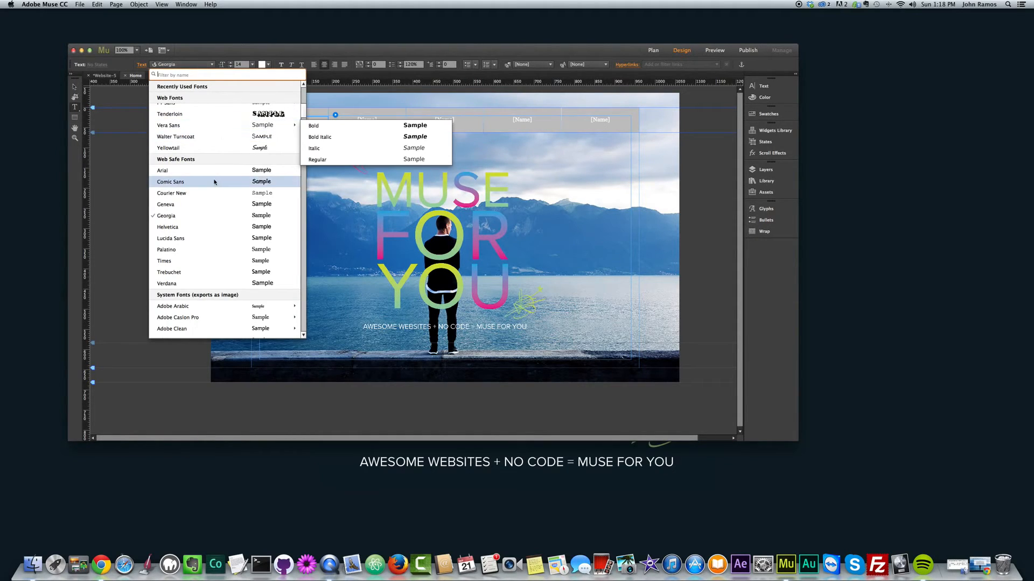
pyautogui.scroll(5, 212, 149)
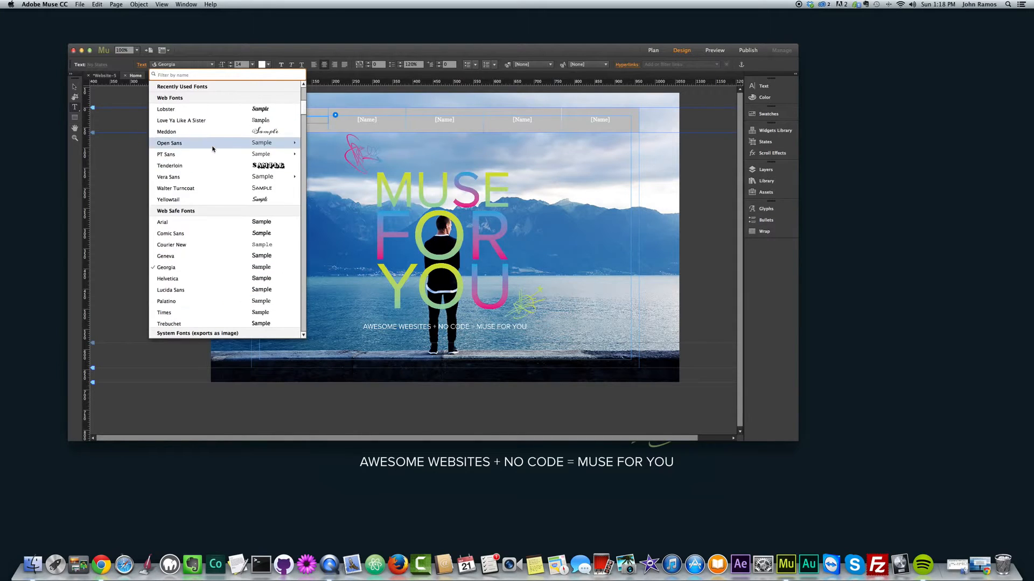
pyautogui.scroll(-2, 198, 205)
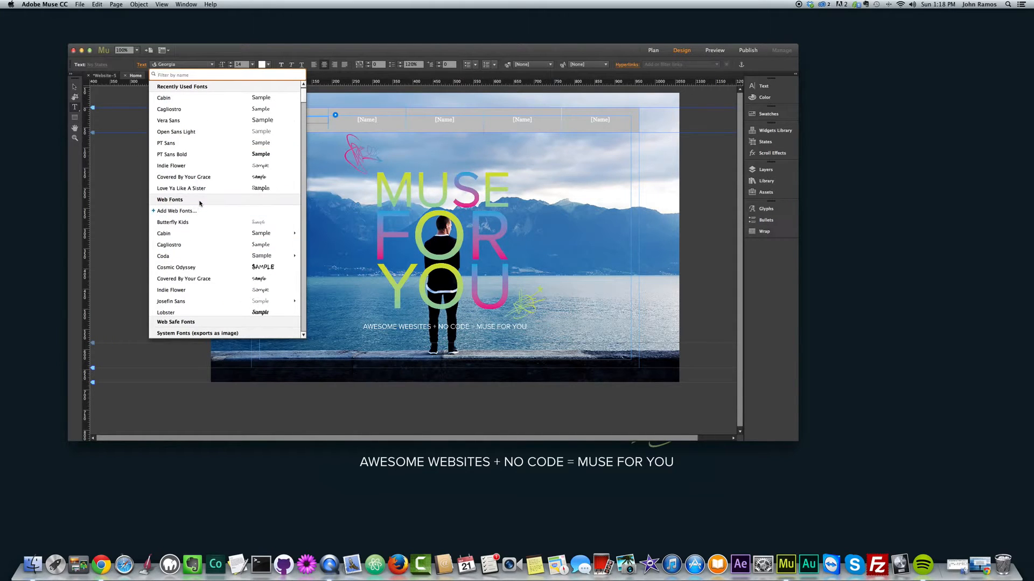
pyautogui.moveTo(199, 204)
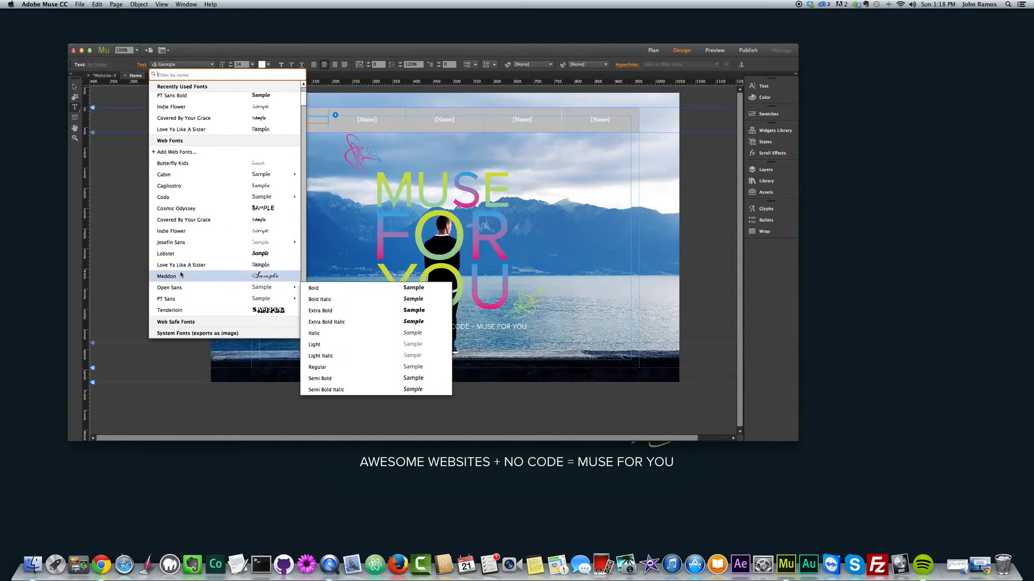
pyautogui.moveTo(180, 247)
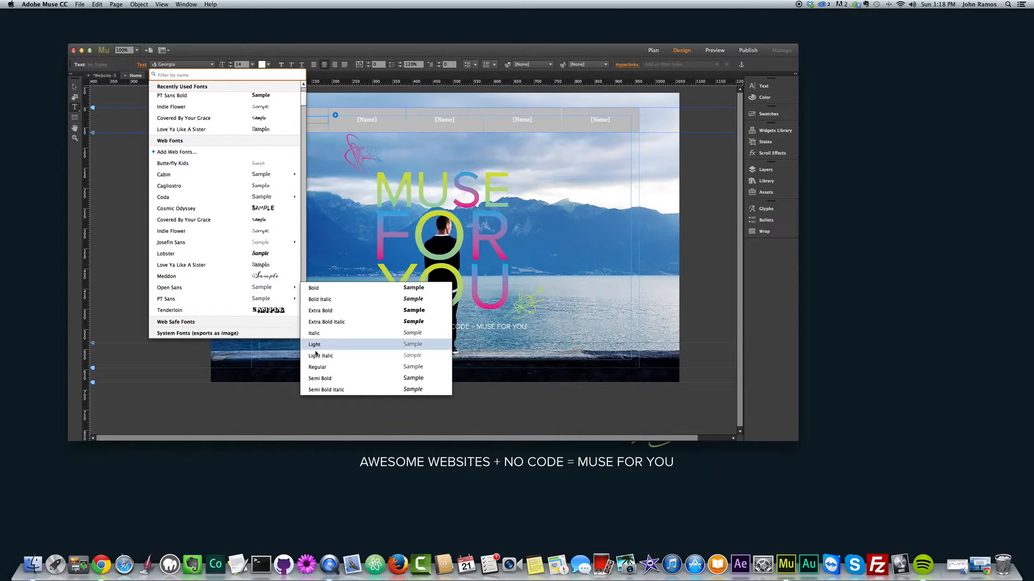
pyautogui.click(316, 367)
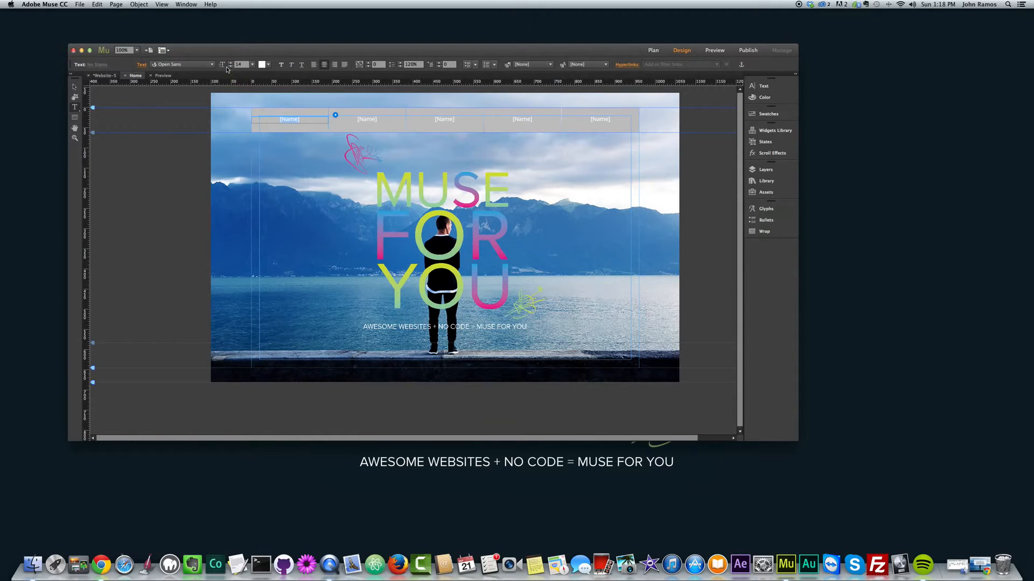
pyautogui.click(252, 64)
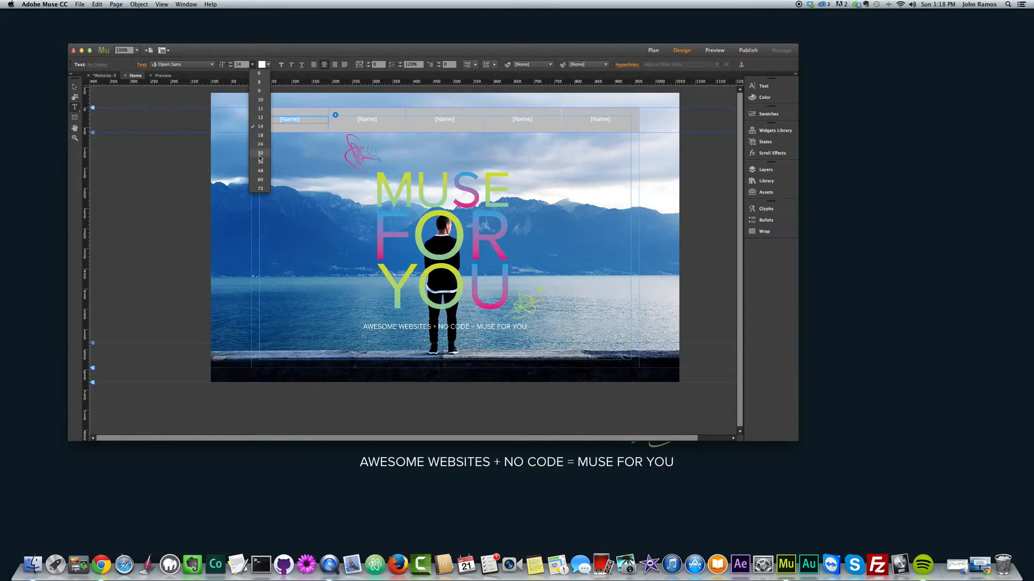
pyautogui.click(262, 145)
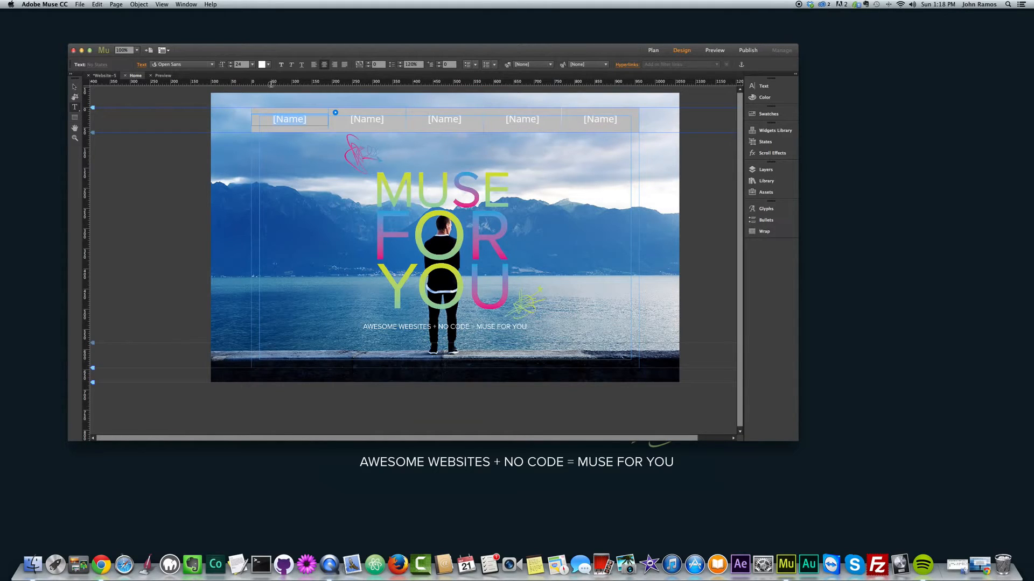
# Replace the placeholder labels of the first three menu items with Home, About and Services
pyautogui.write('Home')
pyautogui.doubleClick(345, 119)
pyautogui.write('About')
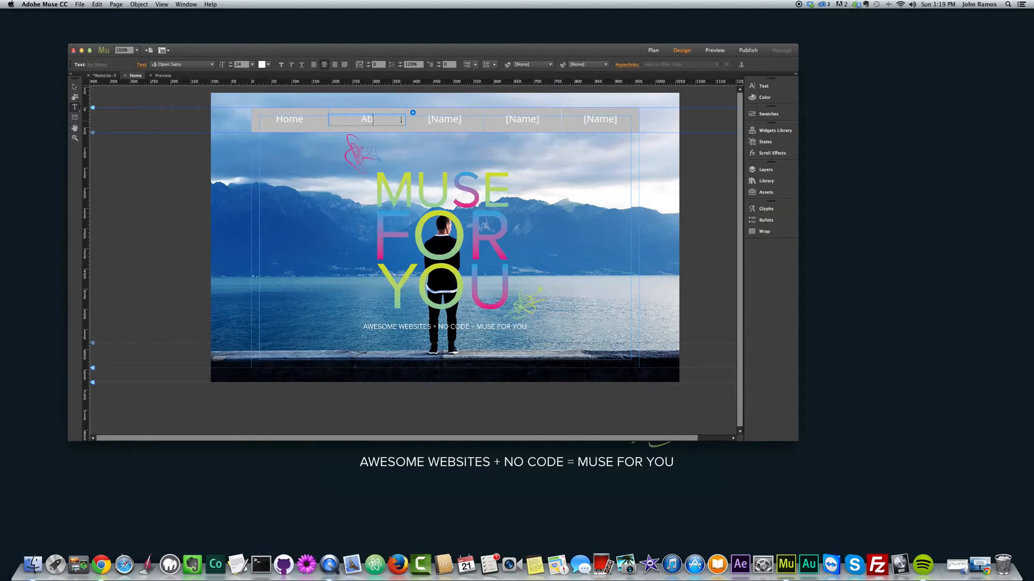
pyautogui.click(431, 117)
pyautogui.press('super+a')
pyautogui.write('Services')
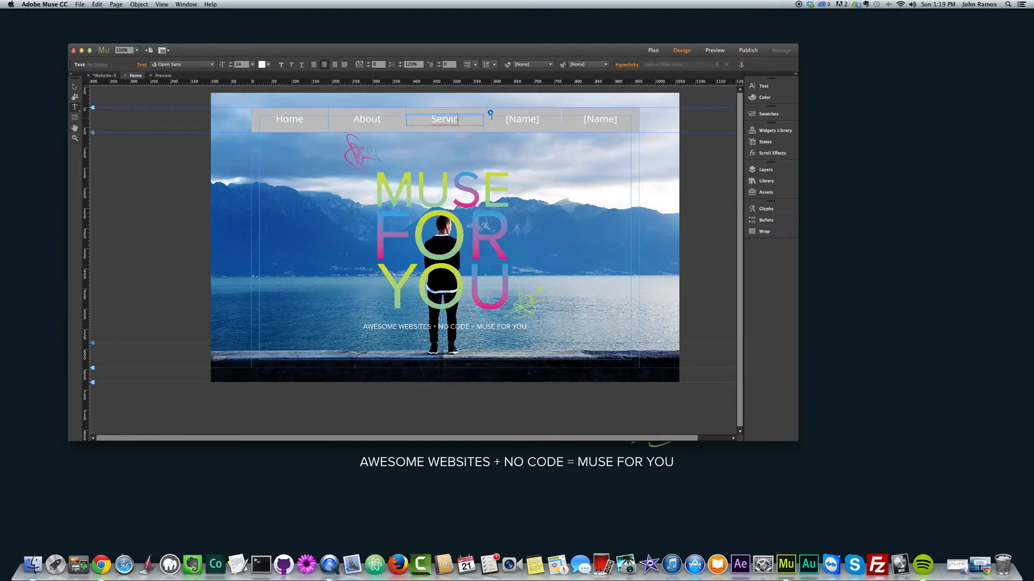
# Label the fourth menu item FAQ and the fifth Contact, and return to the Selection tool
pyautogui.click(520, 112)
pyautogui.press('super+a')
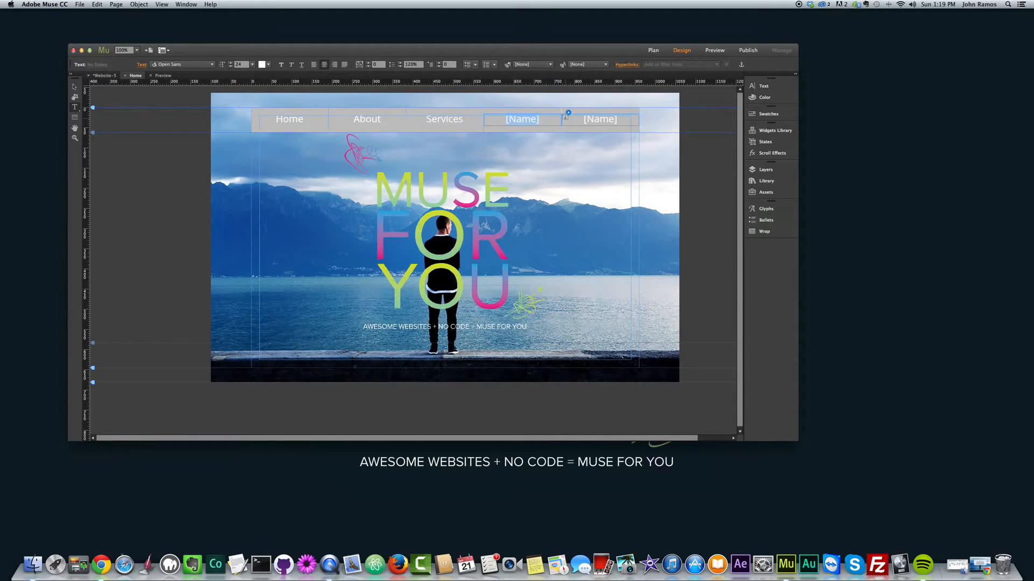
pyautogui.write('Faq')
pyautogui.click(522, 121)
pyautogui.click(570, 119)
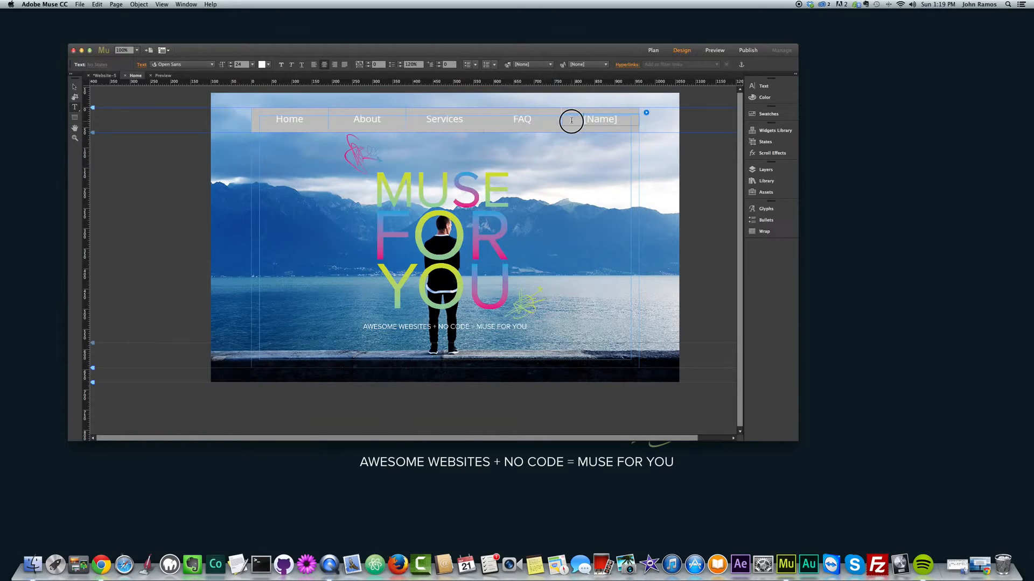
pyautogui.press('super+a')
pyautogui.write('Contact')
pyautogui.click(74, 88)
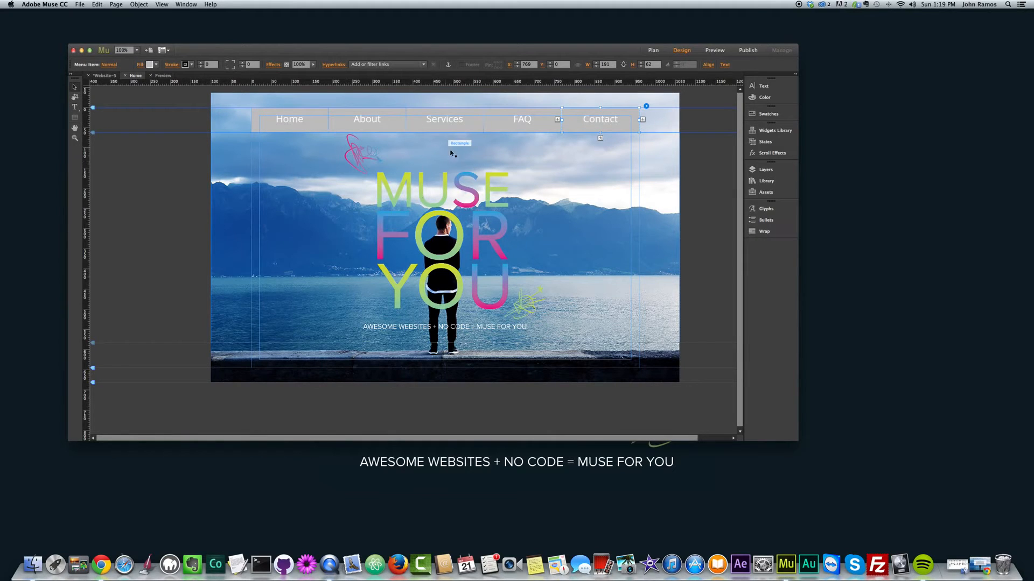
# Preview the Home page to check the labelled menu, and return to the design view
pyautogui.click(185, 130)
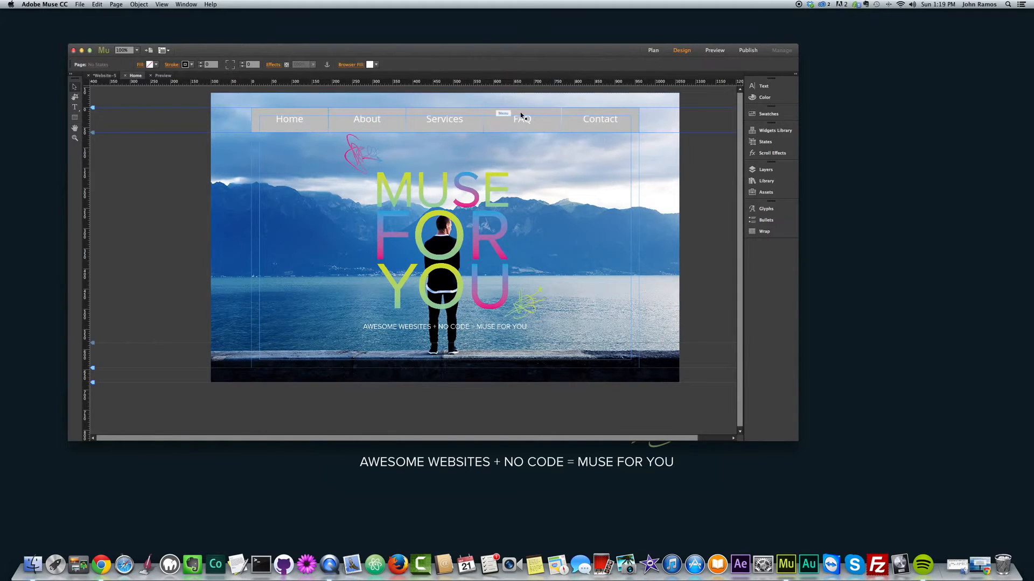
pyautogui.click(714, 50)
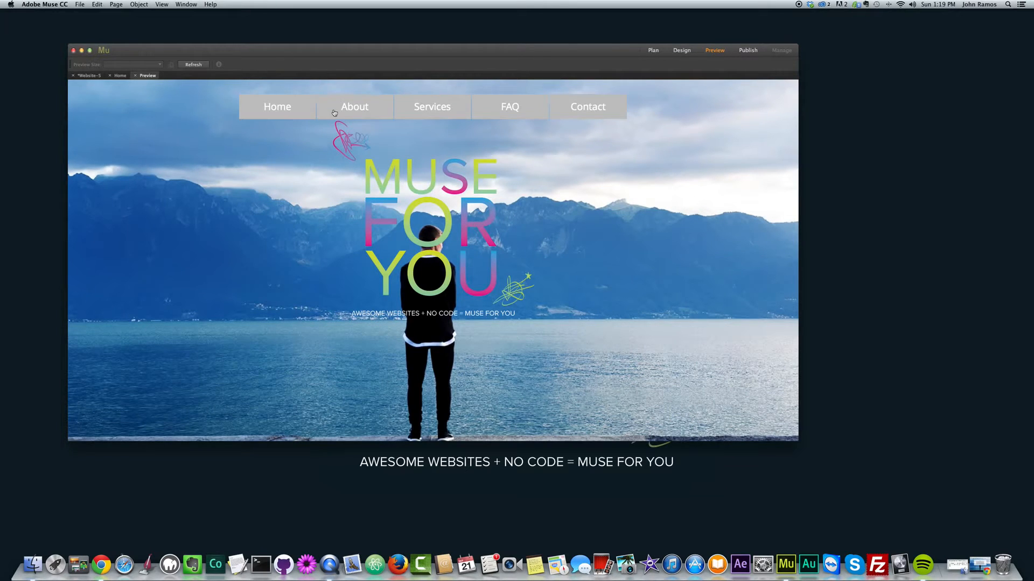
pyautogui.click(680, 52)
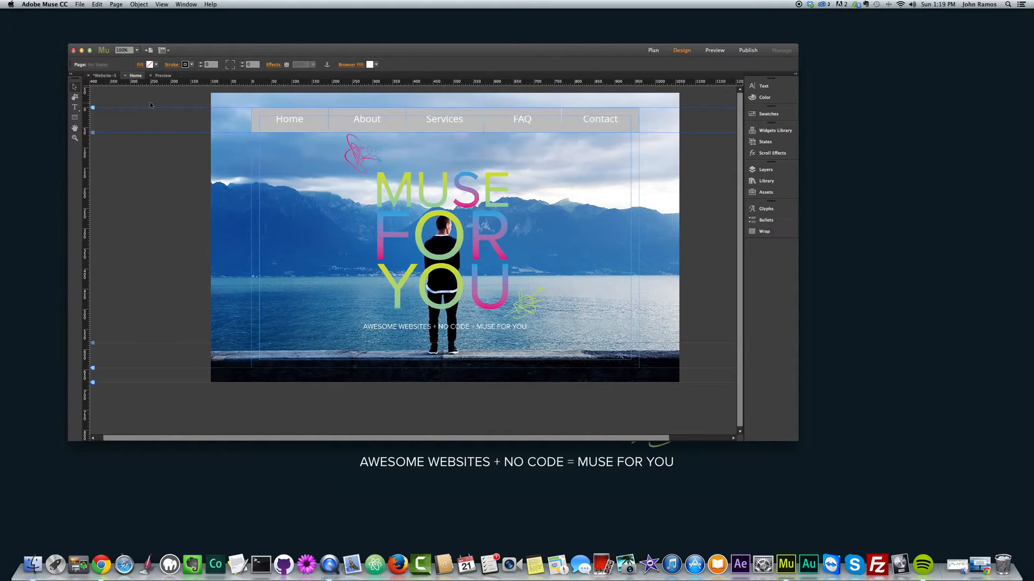
# Duplicate the Home page in the site plan and name the copy About
pyautogui.click(106, 77)
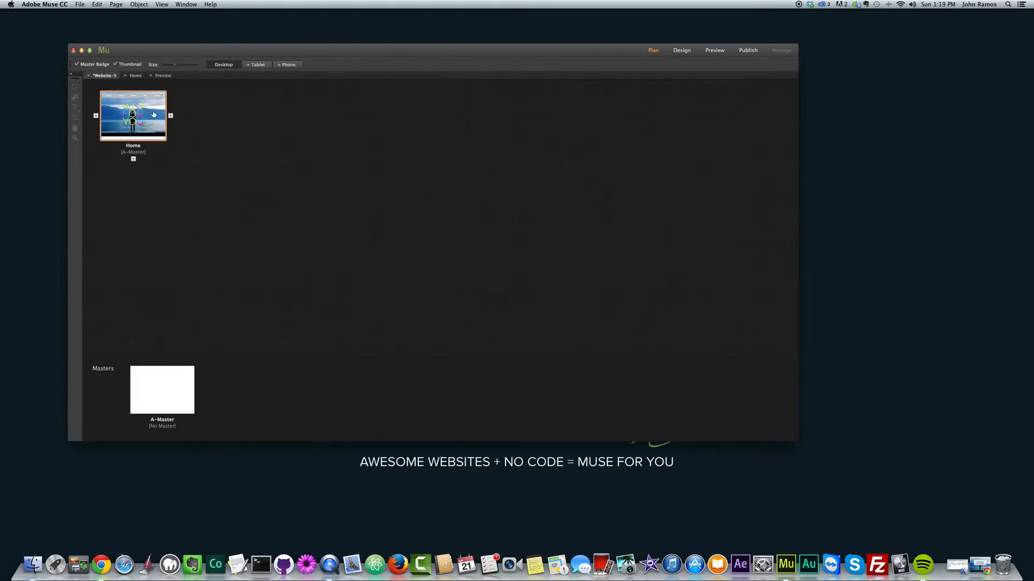
pyautogui.rightClick(143, 104)
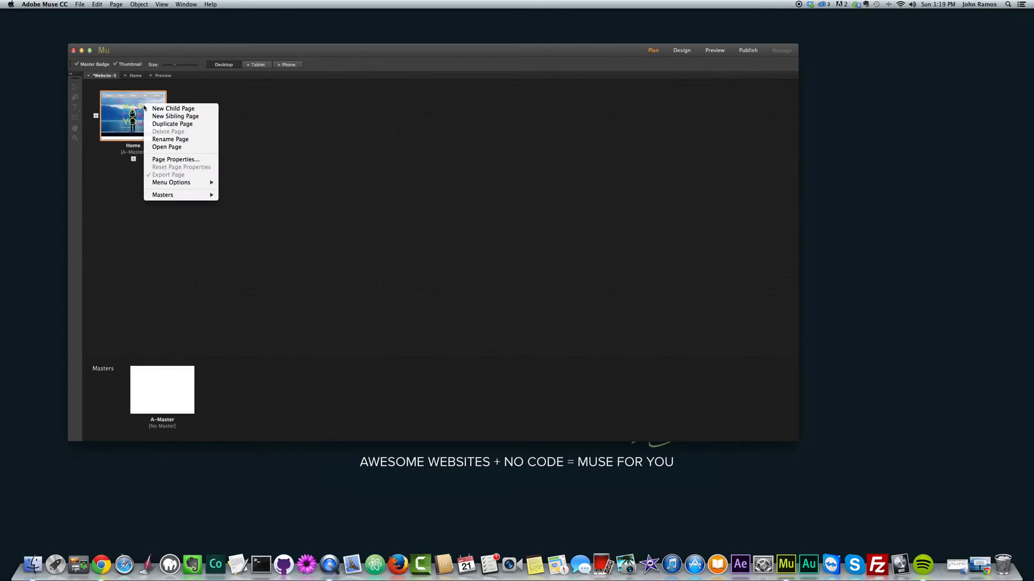
pyautogui.click(168, 126)
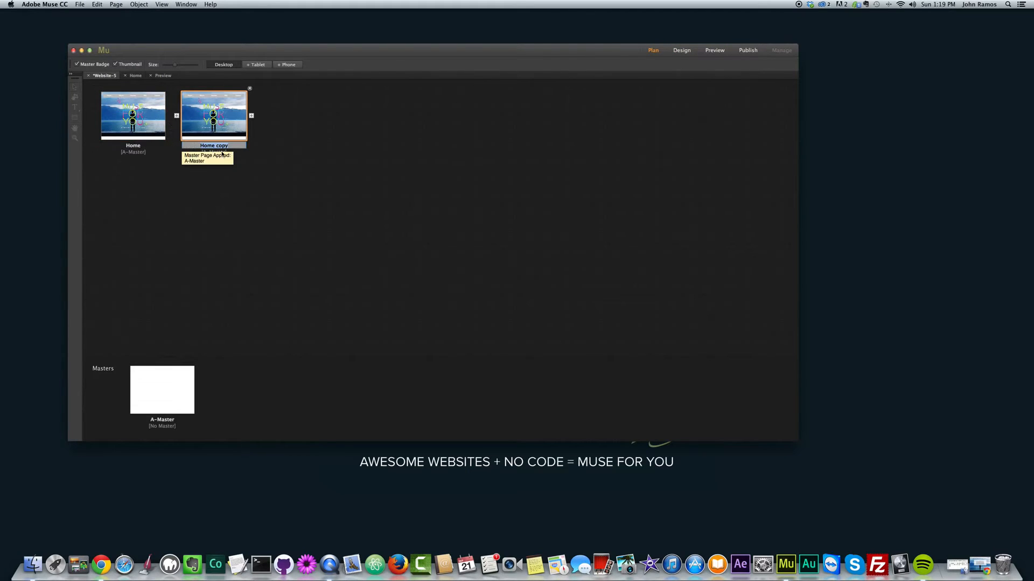
pyautogui.write('About')
pyautogui.click(396, 145)
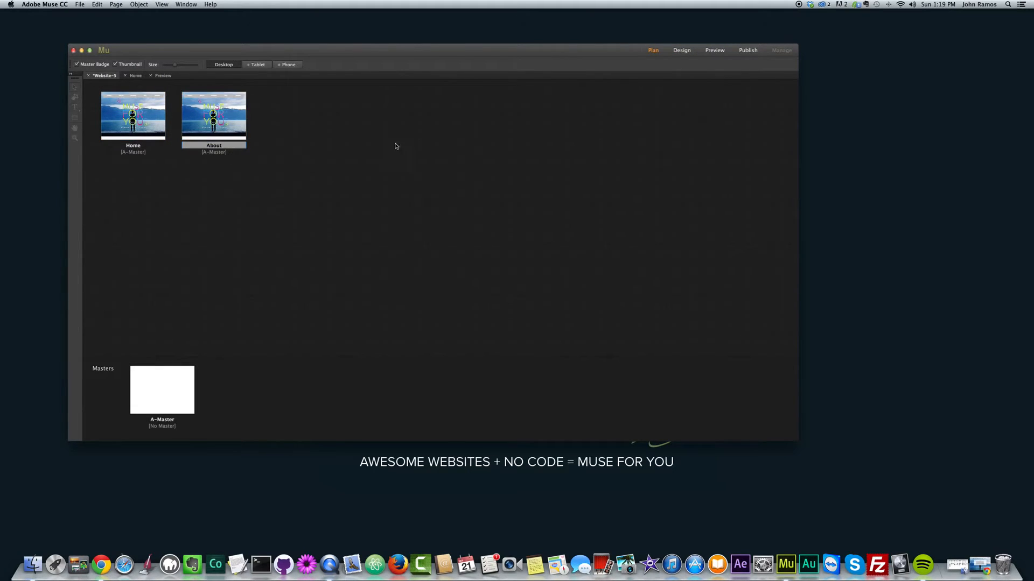
# Duplicate the About page in the site plan and name the copy Services
pyautogui.rightClick(220, 113)
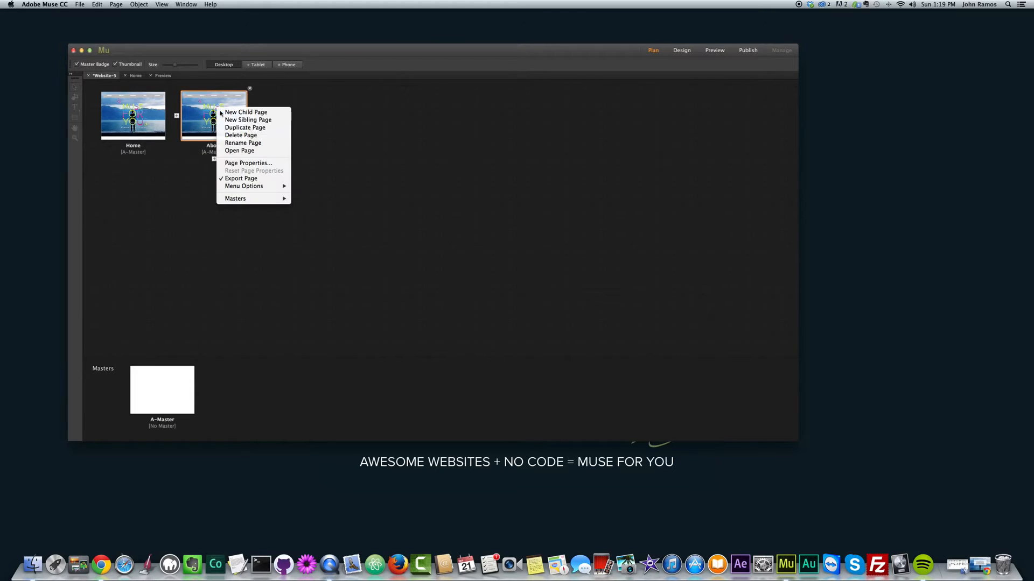
pyautogui.click(248, 127)
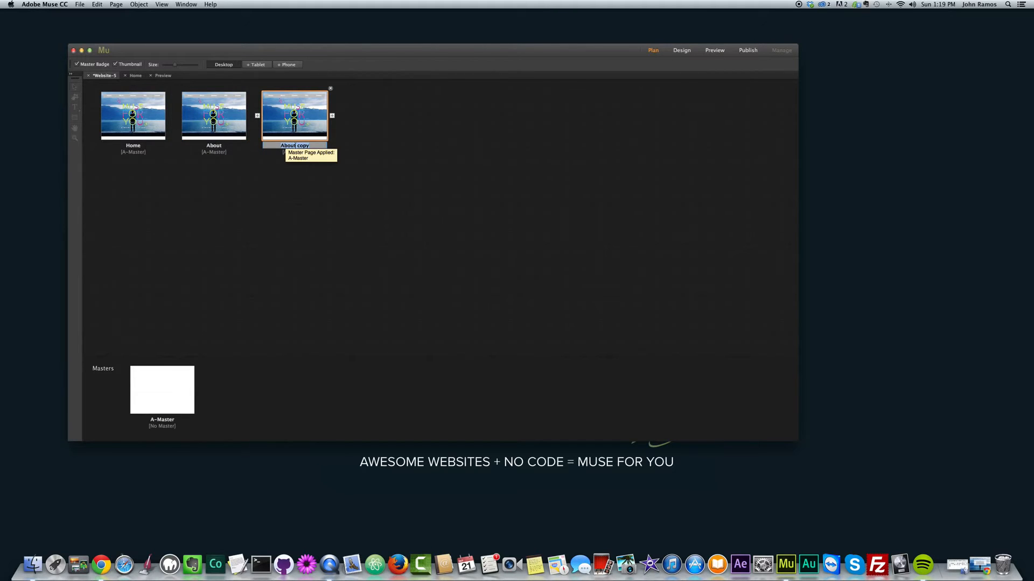
pyautogui.write('Services')
pyautogui.press('Return')
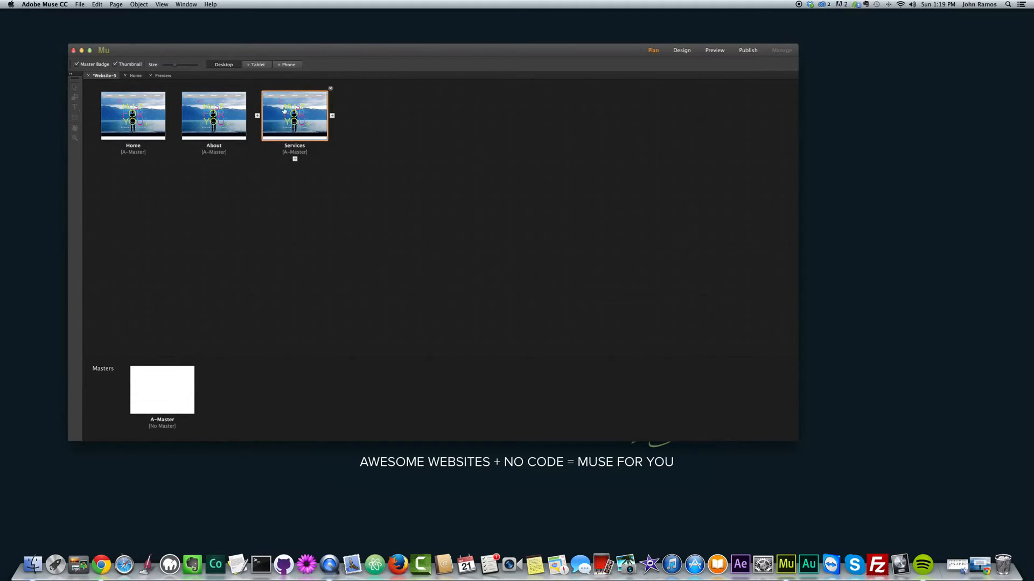
# Duplicate the Services page in the site plan and name the copy FAQ
pyautogui.rightClick(307, 109)
pyautogui.click(334, 128)
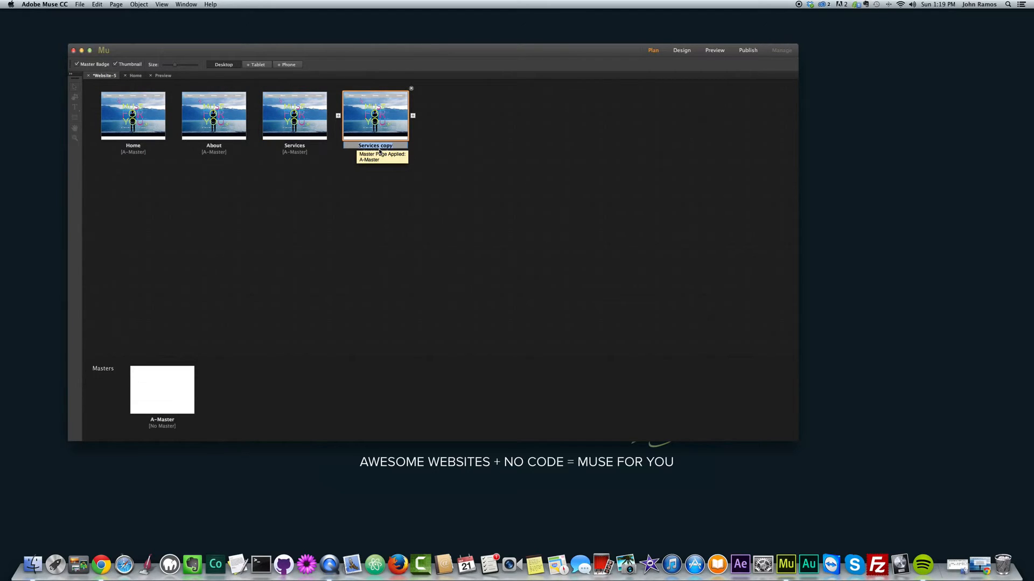
pyautogui.write('FAQ')
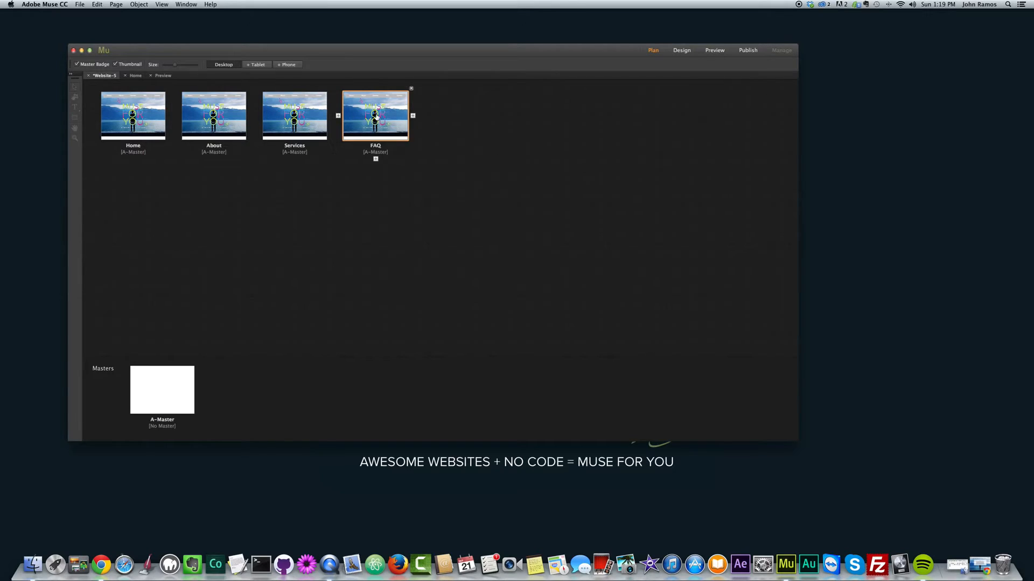
# Duplicate the FAQ page in the site plan and name the copy Contact
pyautogui.rightClick(375, 112)
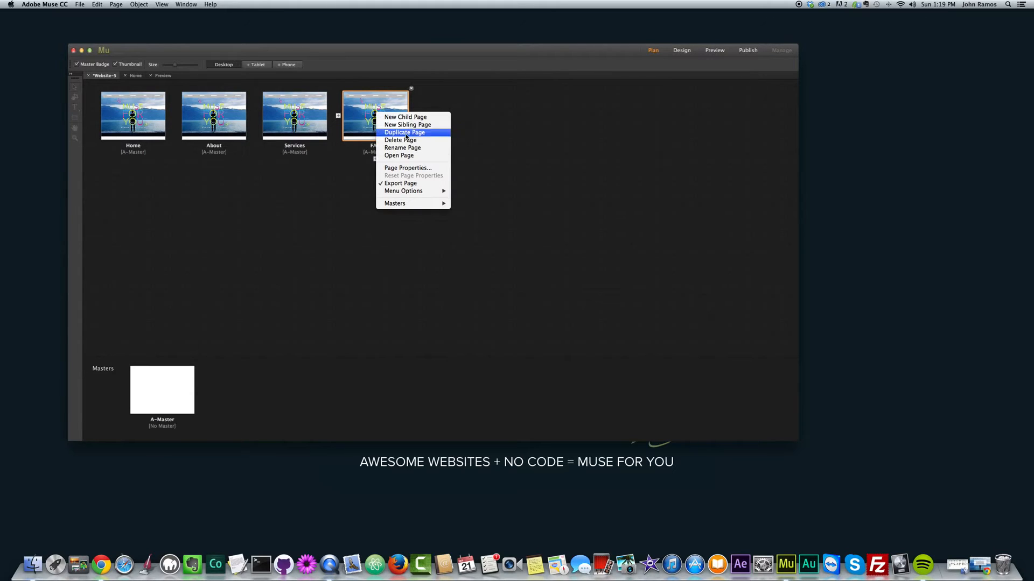
pyautogui.click(406, 133)
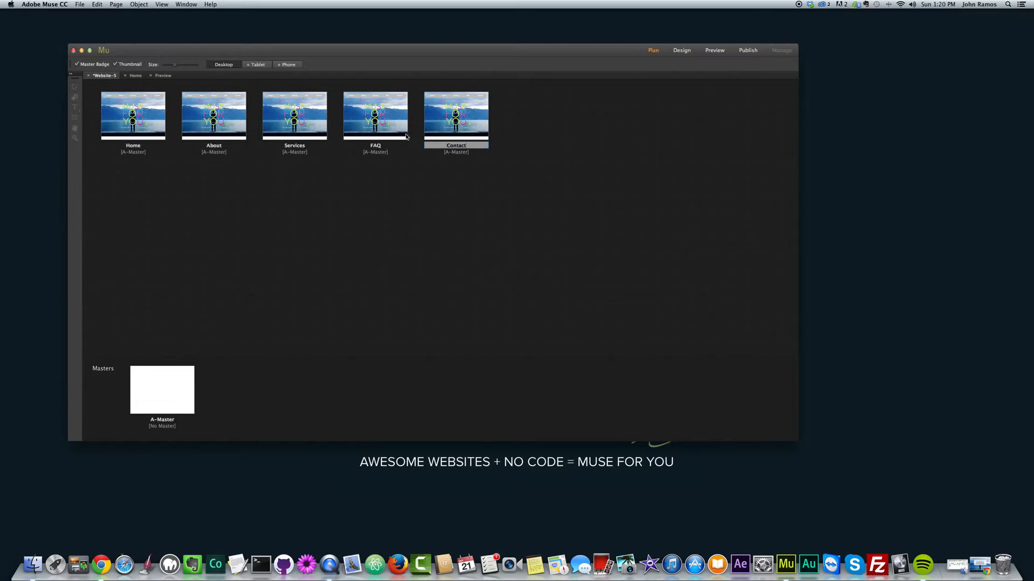
pyautogui.press('Return')
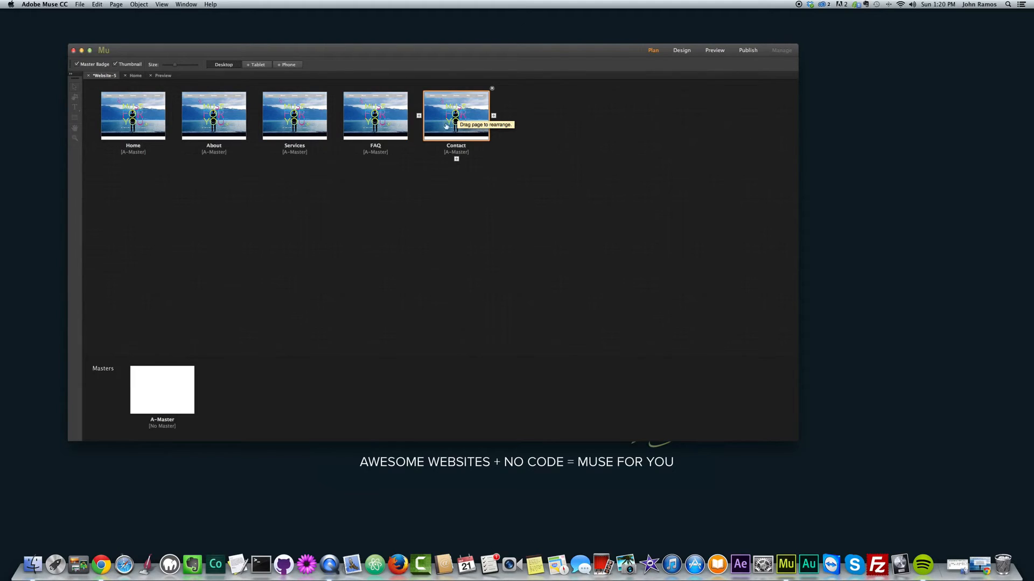
# Open the Home page for design and hyperlink the menu's Home item to the Home page
pyautogui.doubleClick(132, 116)
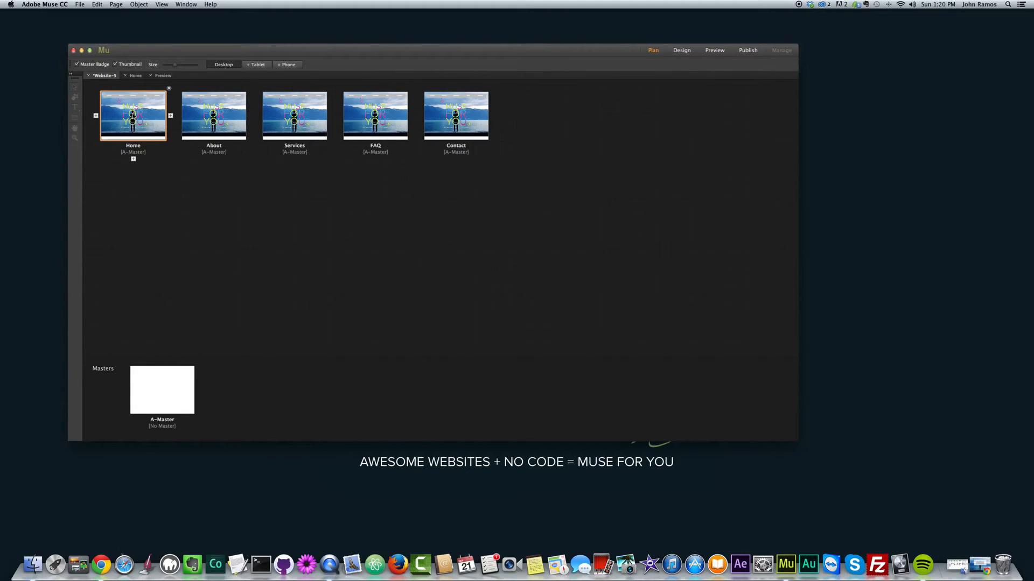
pyautogui.click(310, 130)
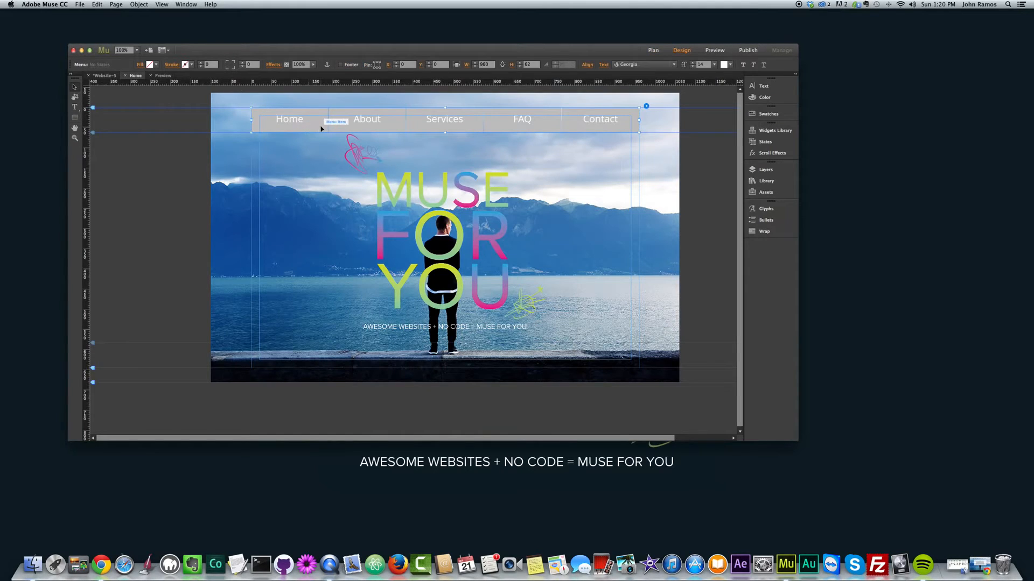
pyautogui.click(364, 130)
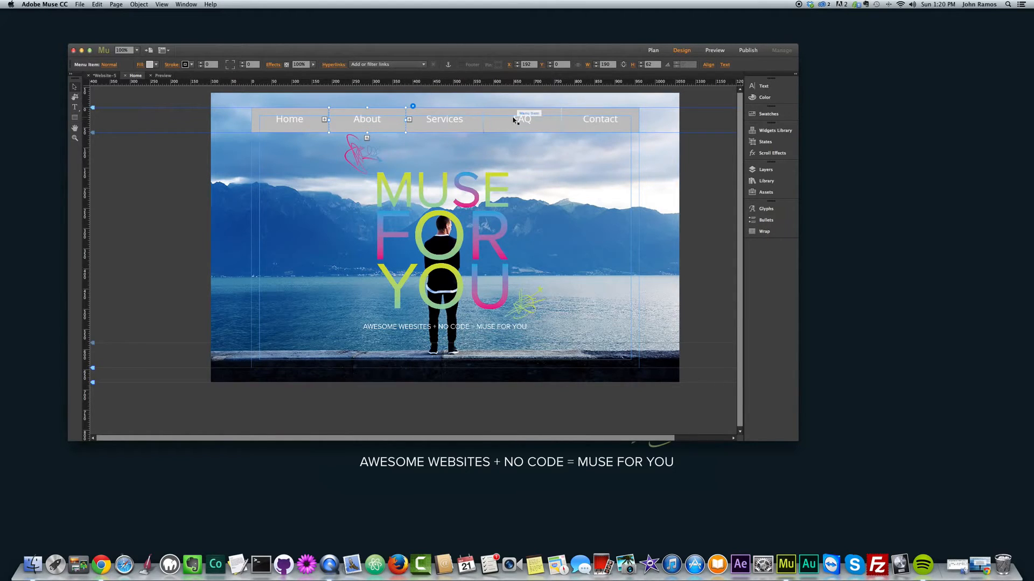
pyautogui.click(292, 131)
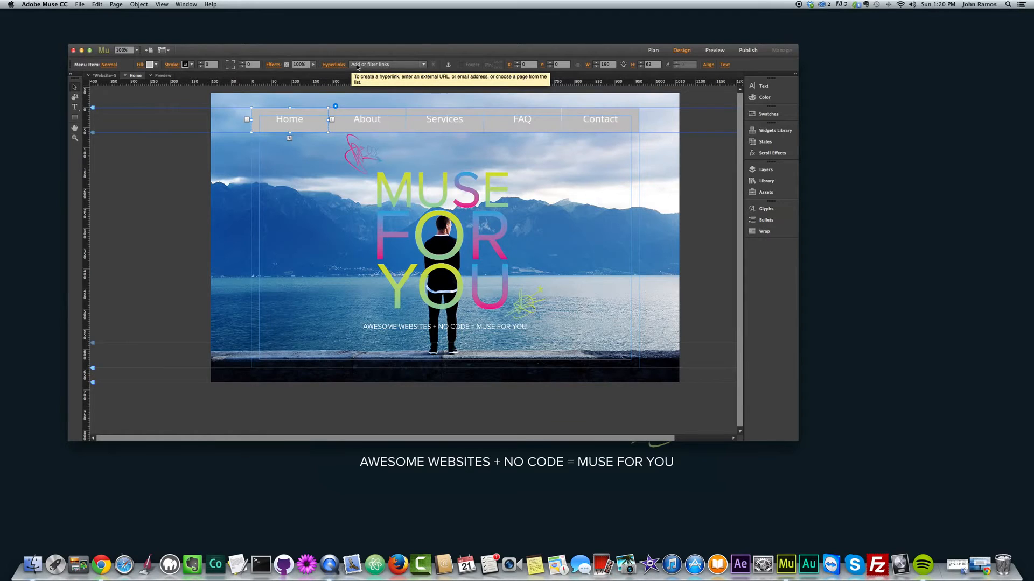
pyautogui.click(423, 65)
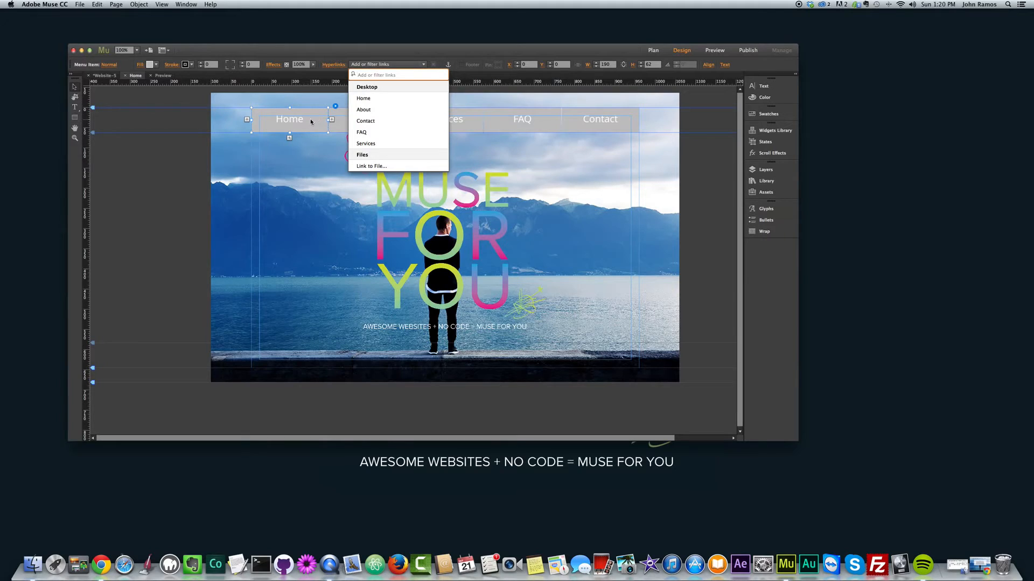
pyautogui.click(366, 100)
pyautogui.click(366, 99)
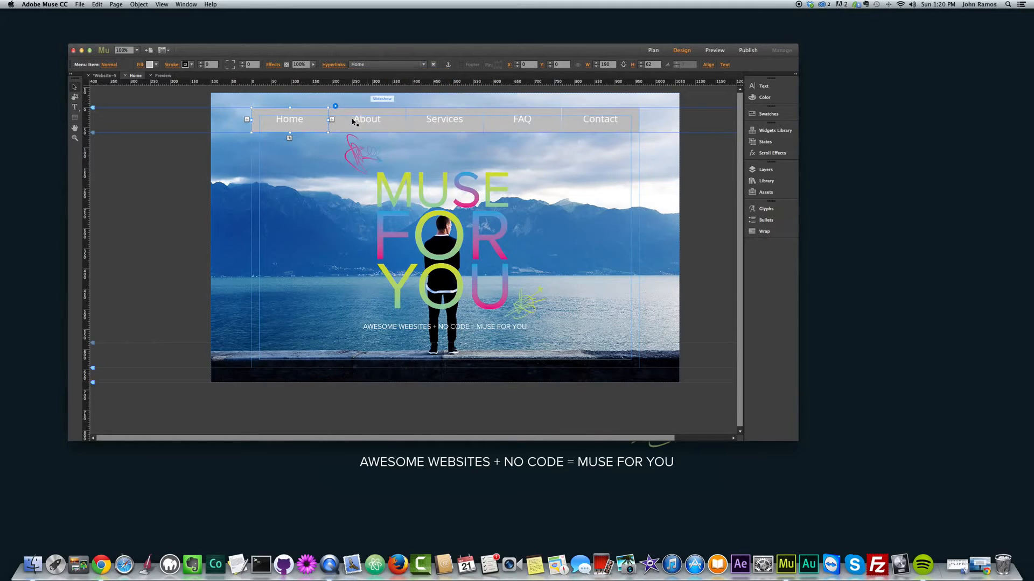
# Hyperlink the About menu item to the About page and the Services menu item to the Services page
pyautogui.click(347, 129)
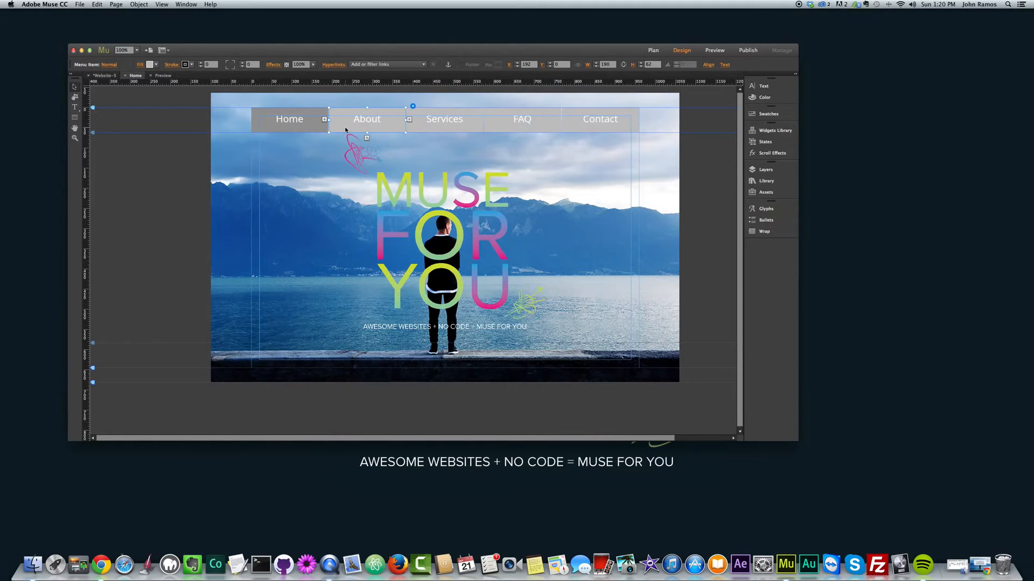
pyautogui.click(407, 64)
pyautogui.click(372, 110)
pyautogui.click(436, 129)
pyautogui.click(379, 65)
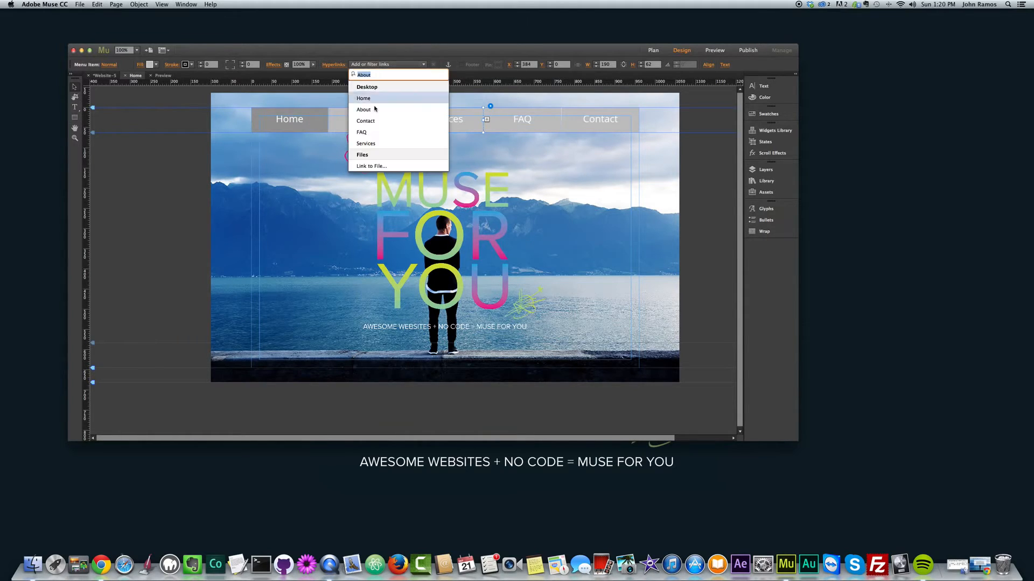
pyautogui.click(370, 143)
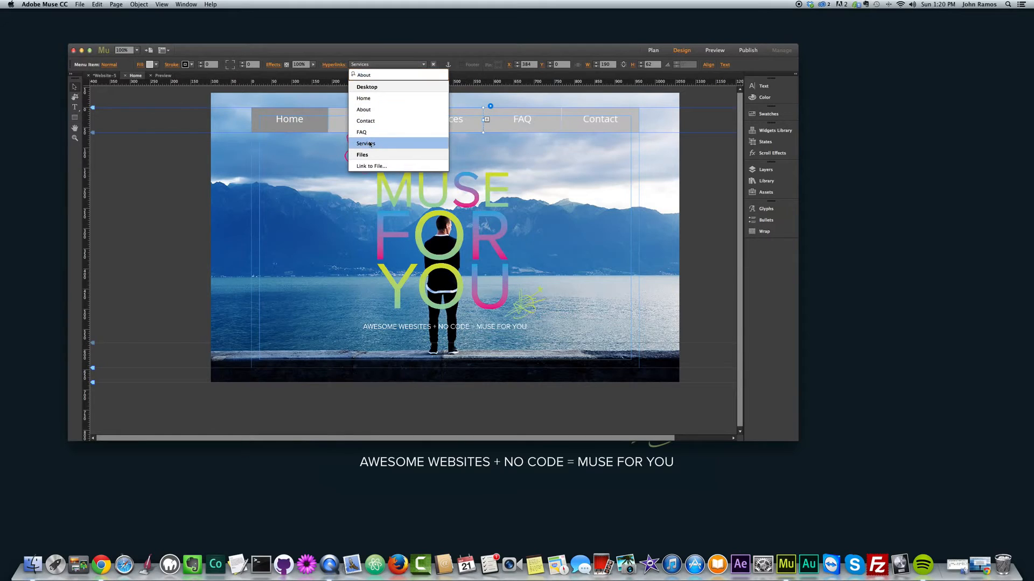
# Hyperlink the FAQ menu item to the FAQ page and the Contact menu item to the Contact page
pyautogui.click(524, 129)
pyautogui.click(399, 65)
pyautogui.click(377, 133)
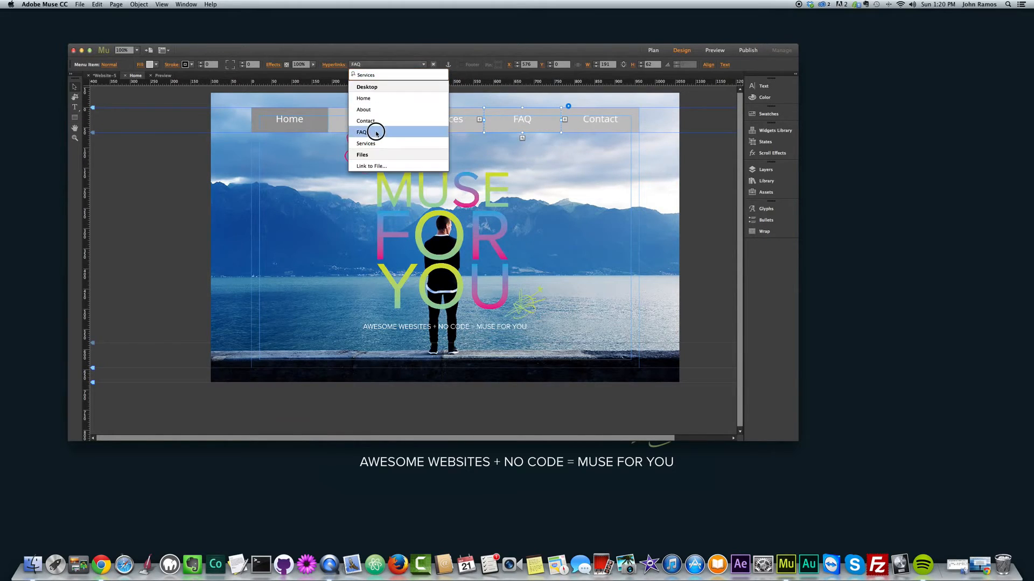
pyautogui.click(587, 124)
pyautogui.click(398, 64)
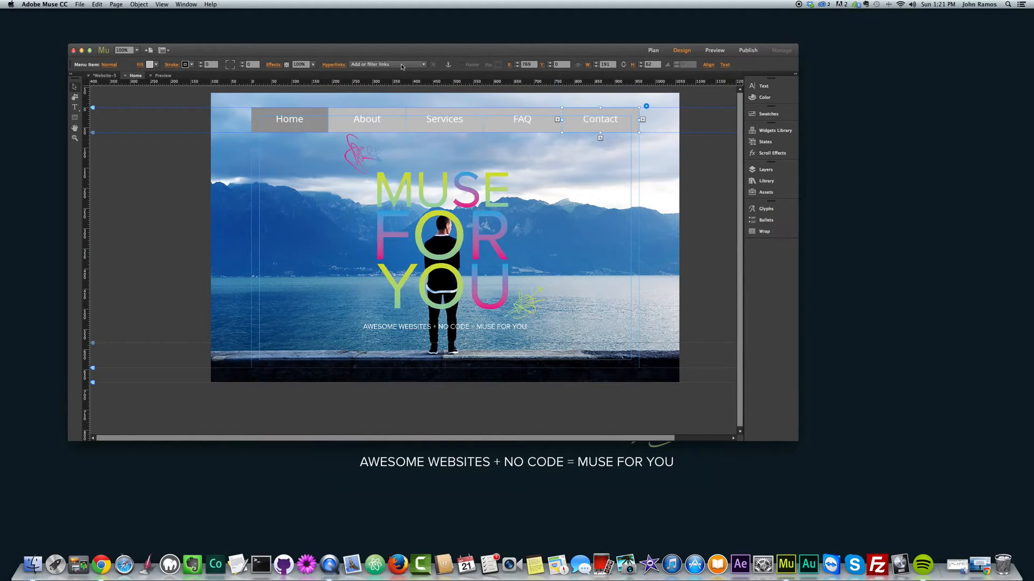
pyautogui.click(396, 121)
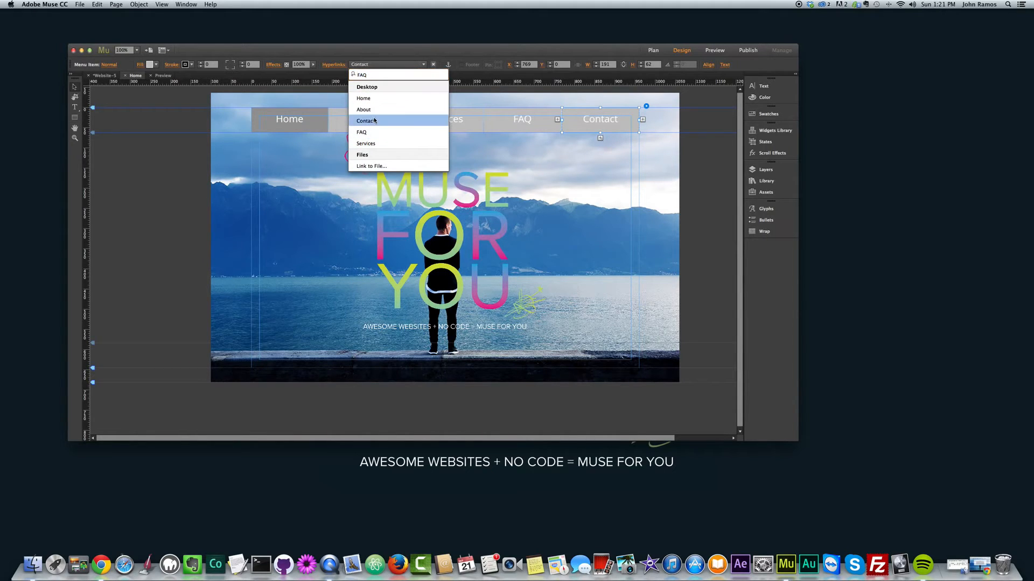
pyautogui.click(138, 193)
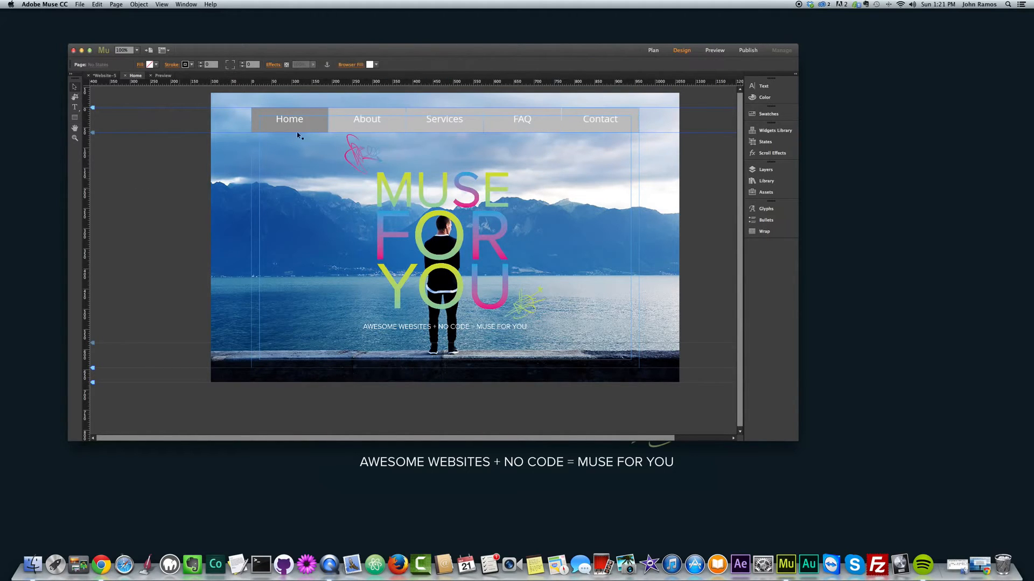
# Preview the Home page to check the linked menu items, and return to the design view
pyautogui.click(716, 50)
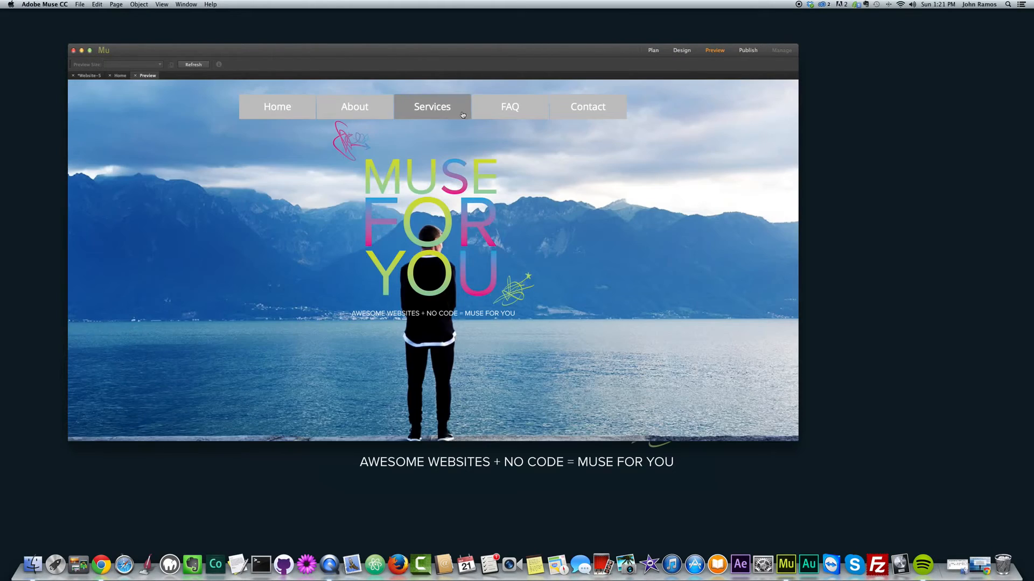
pyautogui.click(679, 51)
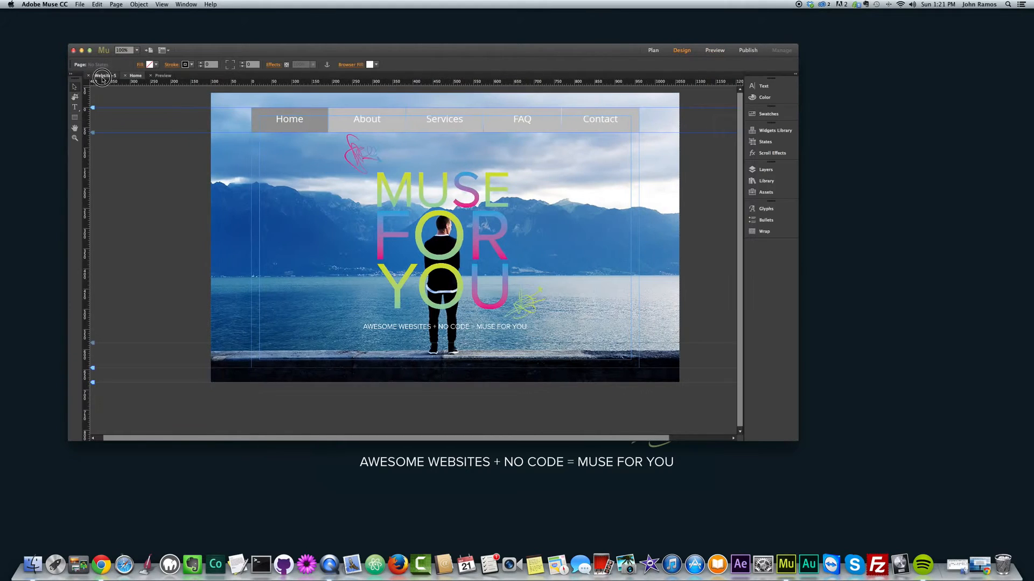
# Open the About page from the site plan and fill the full-width logo rectangle with green (R 34, G 181, B 115)
pyautogui.click(103, 76)
pyautogui.doubleClick(214, 121)
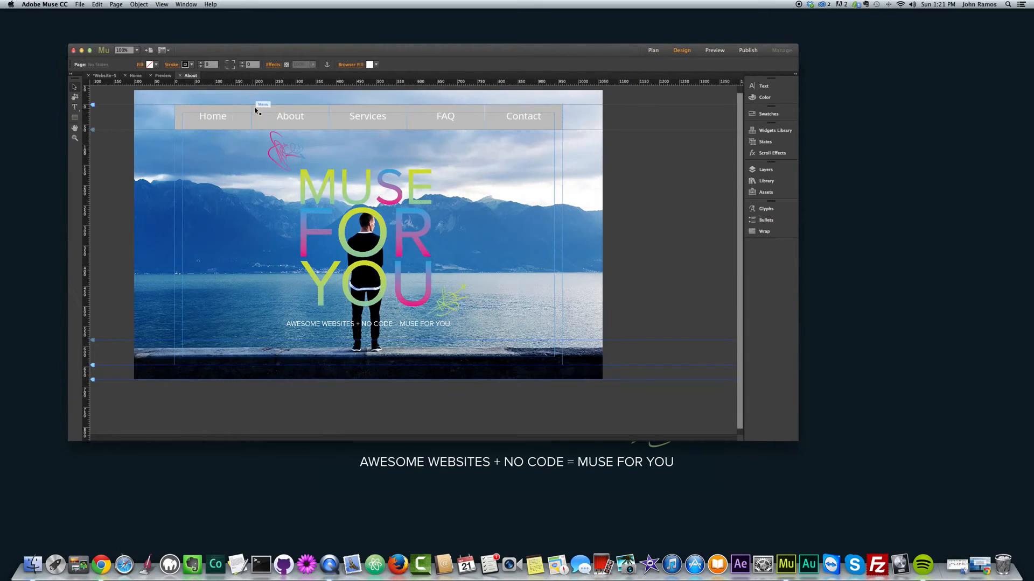
pyautogui.press('m')
pyautogui.press('v')
pyautogui.click(354, 230)
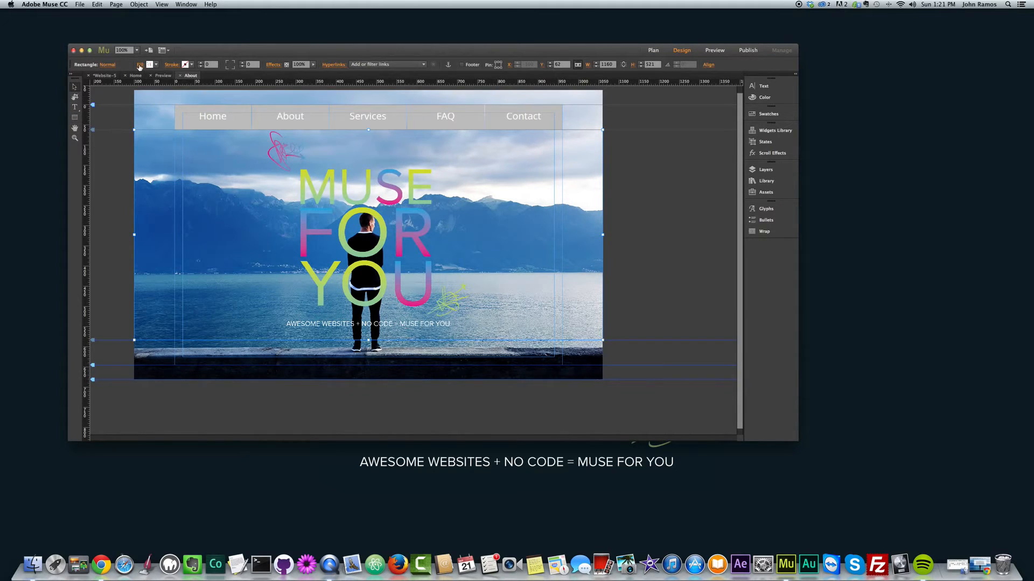
pyautogui.click(157, 65)
pyautogui.click(154, 64)
pyautogui.click(156, 65)
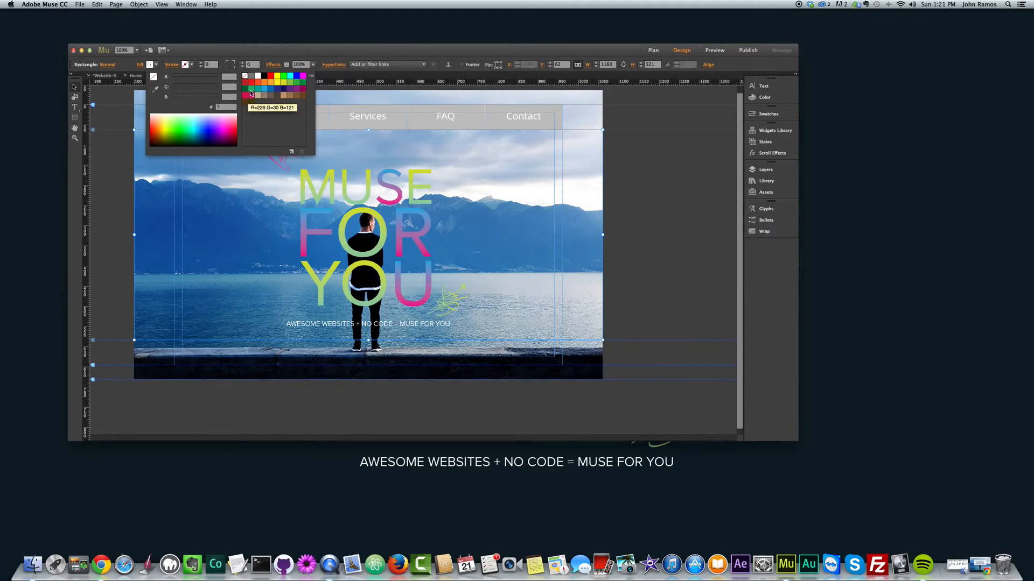
pyautogui.click(278, 77)
pyautogui.click(283, 76)
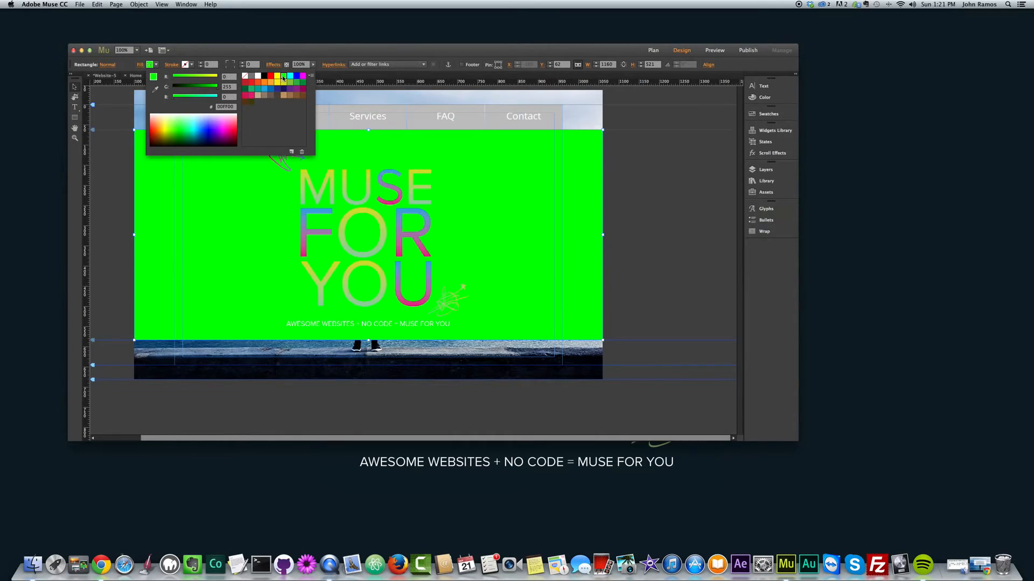
pyautogui.click(251, 89)
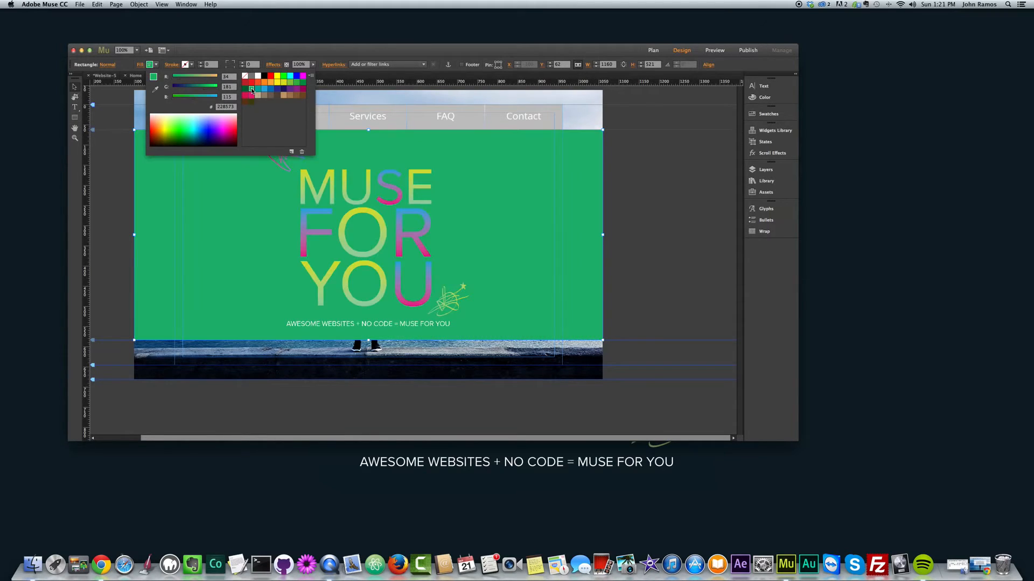
pyautogui.click(113, 195)
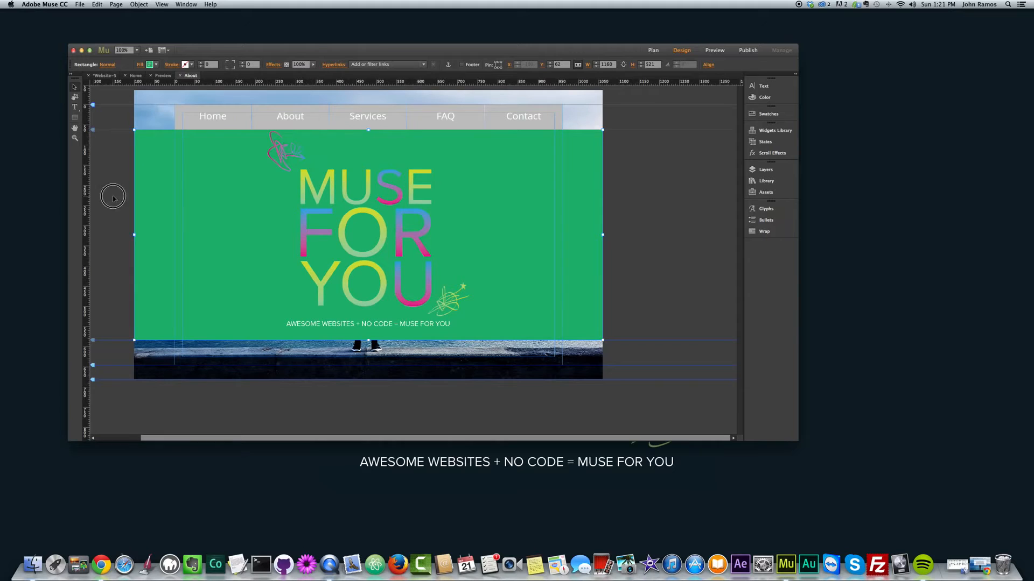
# Move the About page's green rectangle down slightly to about Y 79, and adjust its fill opacity
pyautogui.moveTo(239, 180); pyautogui.dragTo(239, 186)
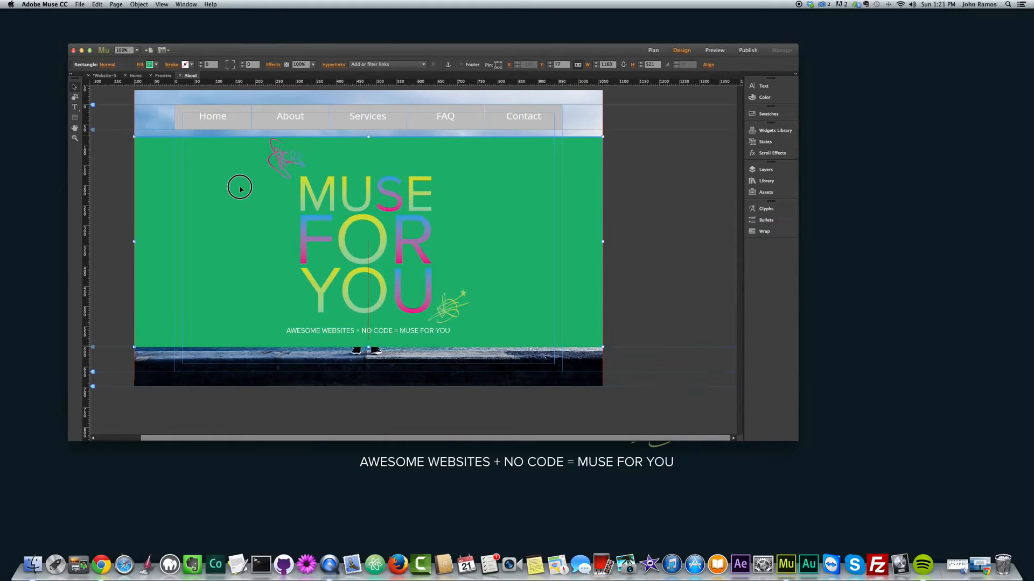
pyautogui.click(149, 64)
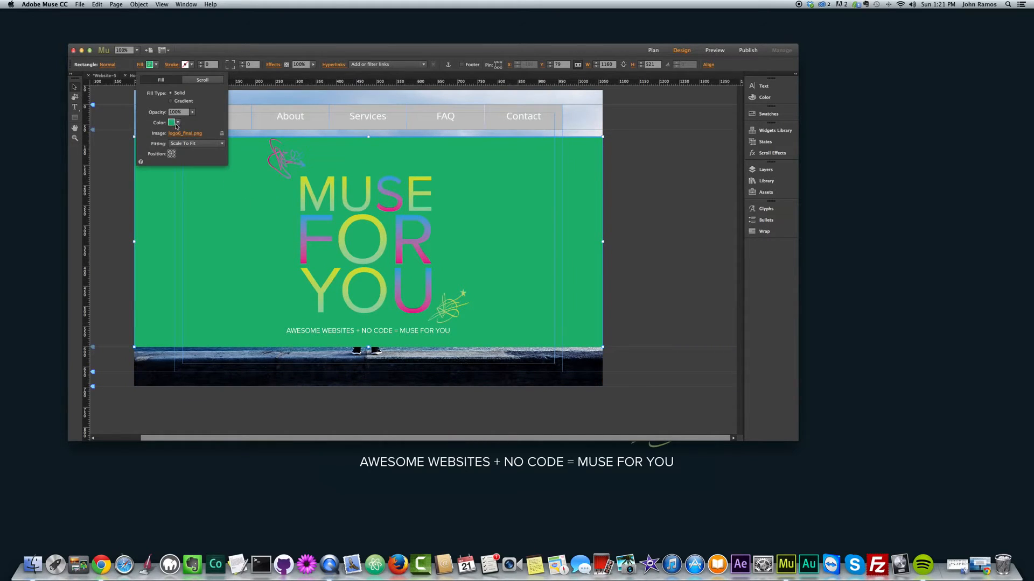
pyautogui.click(193, 112)
pyautogui.moveTo(192, 120)
pyautogui.mouseDown()
pyautogui.moveTo(179, 121)
pyautogui.moveTo(202, 121)
pyautogui.mouseUp()
# Open the Services page from the site plan and fill its full-width logo rectangle with orange
pyautogui.click(109, 77)
pyautogui.doubleClick(295, 127)
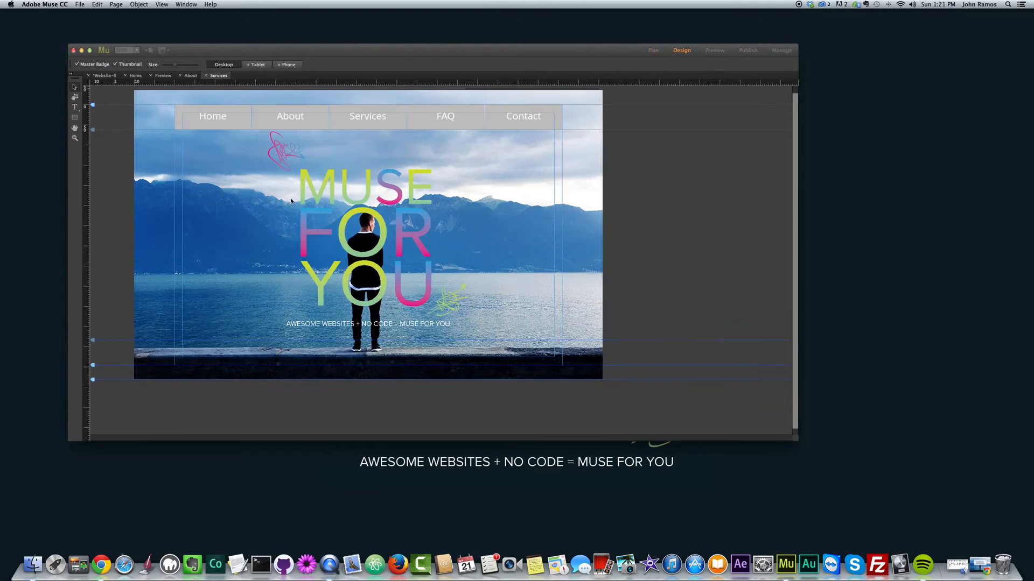
pyautogui.click(245, 176)
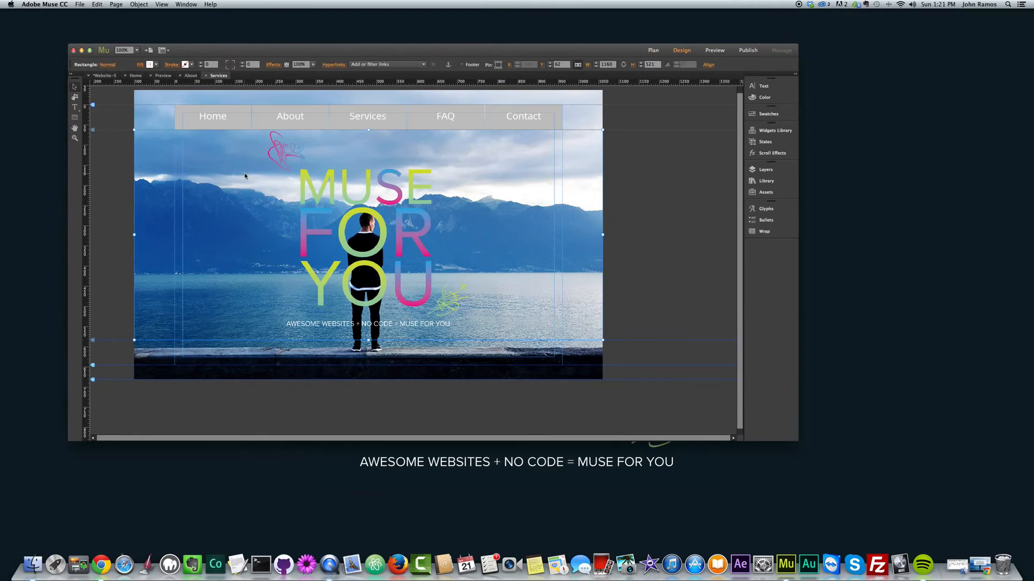
pyautogui.click(156, 64)
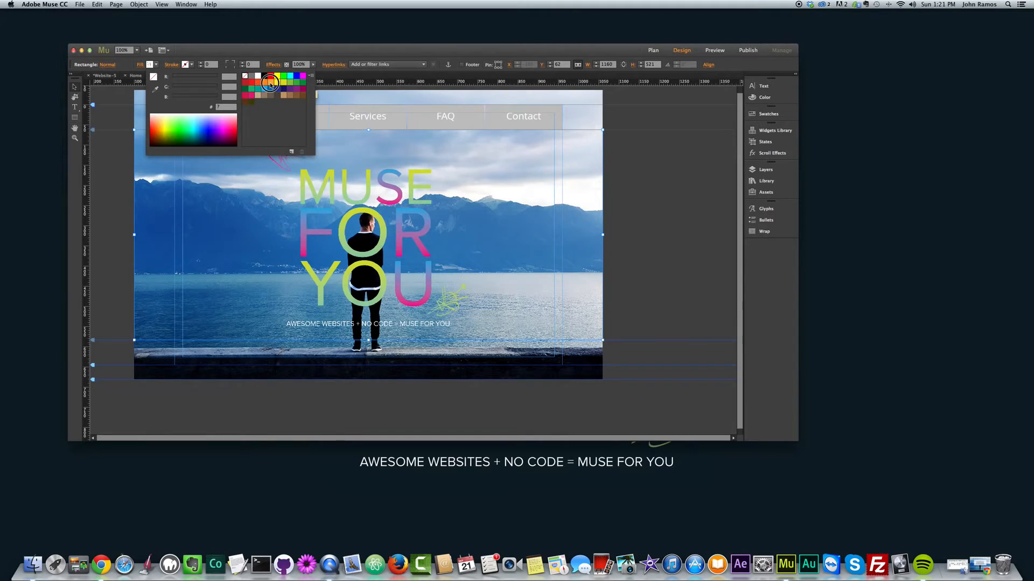
pyautogui.click(264, 82)
pyautogui.click(126, 176)
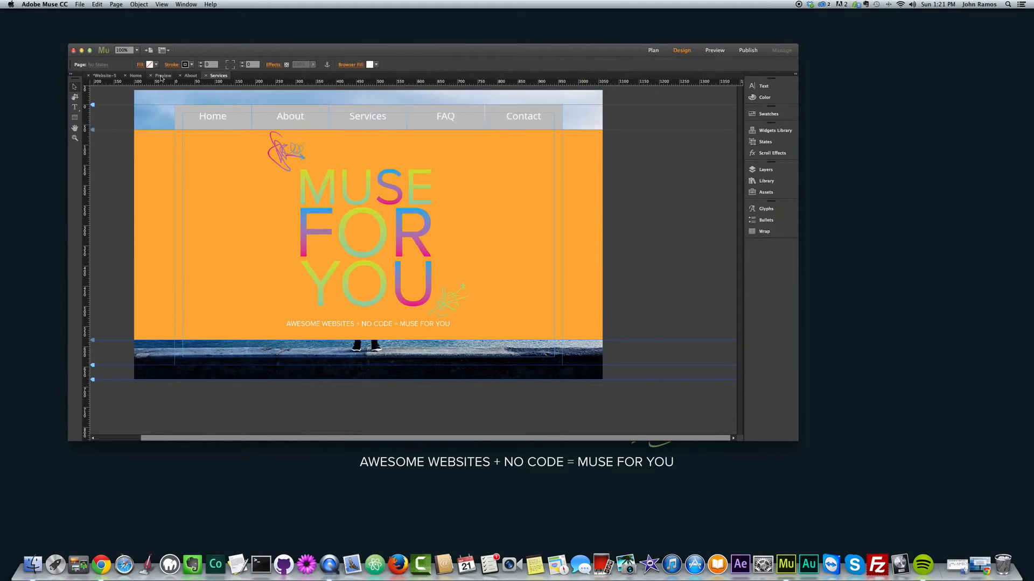
# Open the FAQ page, fill its full-width logo rectangle with light blue, and return to the site plan
pyautogui.click(104, 75)
pyautogui.doubleClick(376, 148)
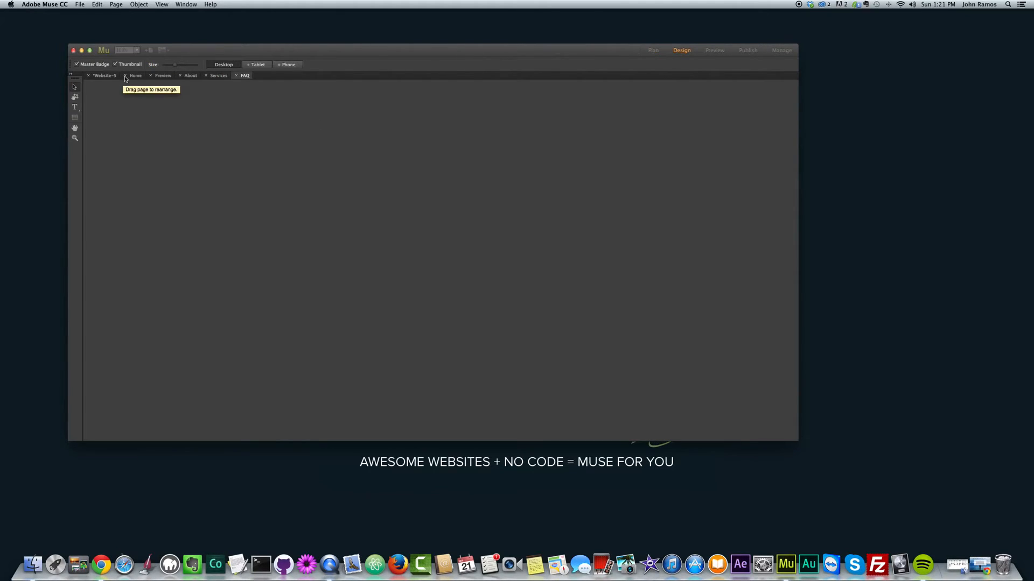
pyautogui.click(219, 224)
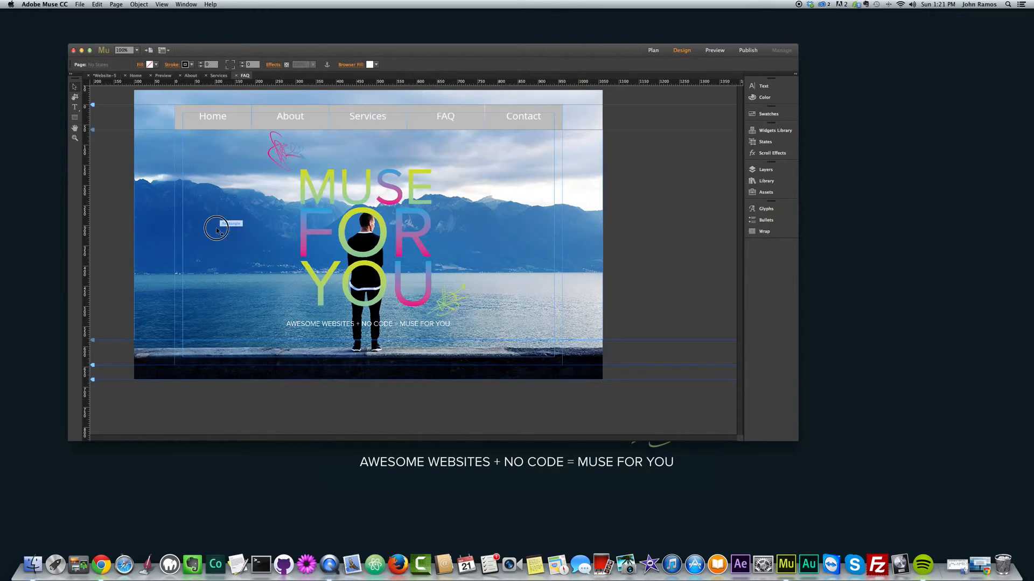
pyautogui.click(155, 65)
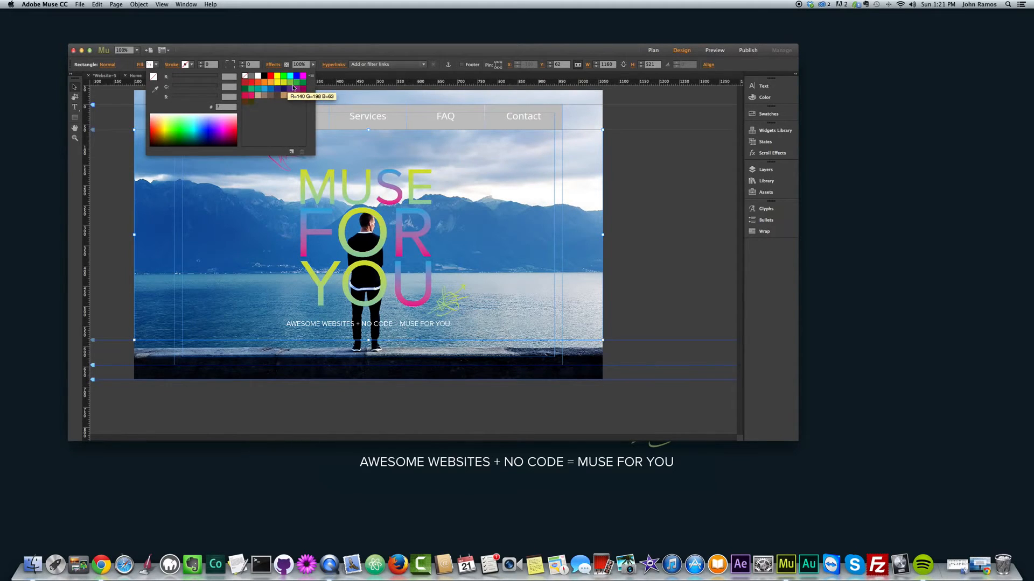
pyautogui.click(268, 88)
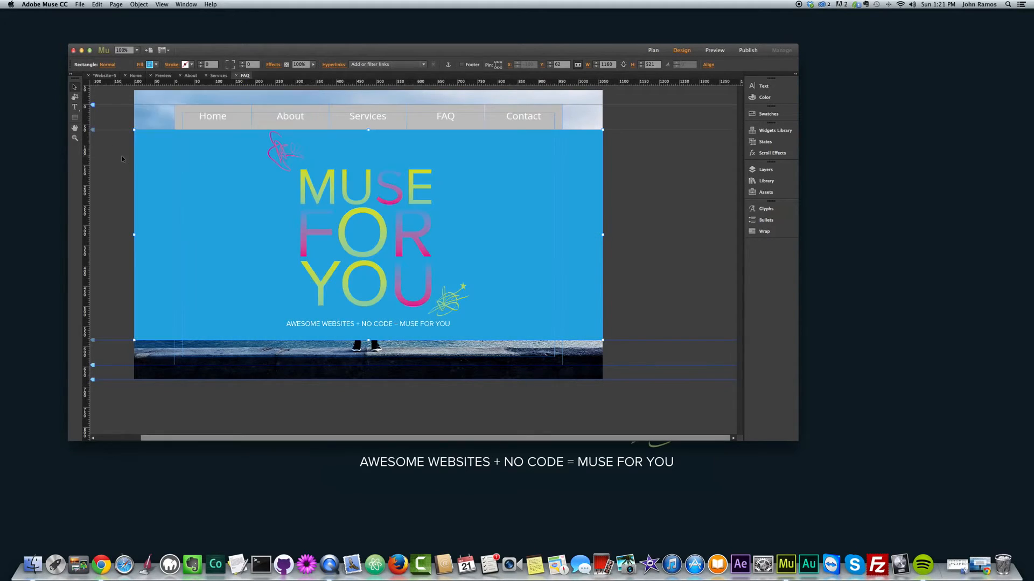
pyautogui.click(104, 75)
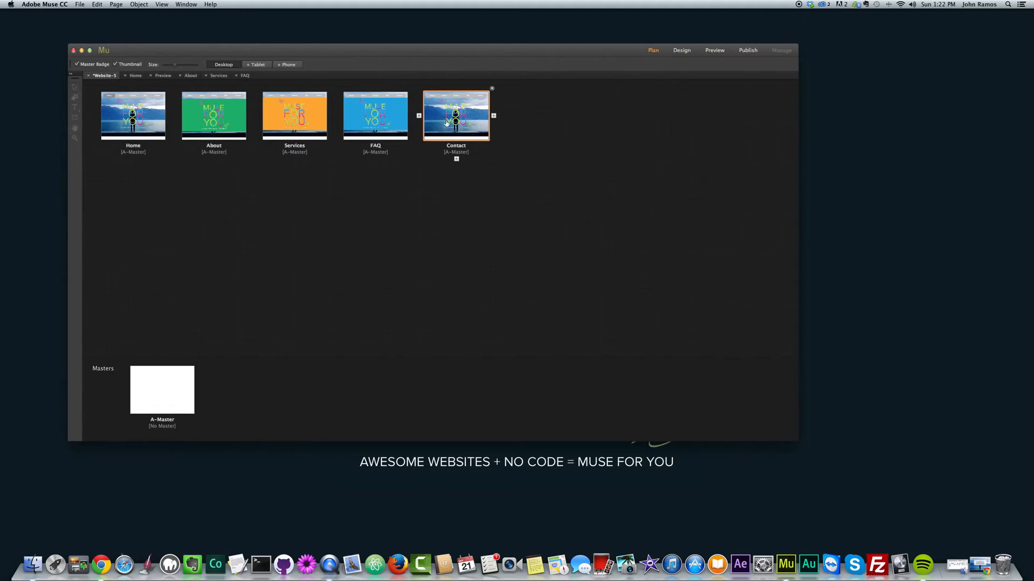
# Open the Contact page from the site plan and fill its full-width logo rectangle with tan (R 198, G 156, B 109)
pyautogui.doubleClick(445, 122)
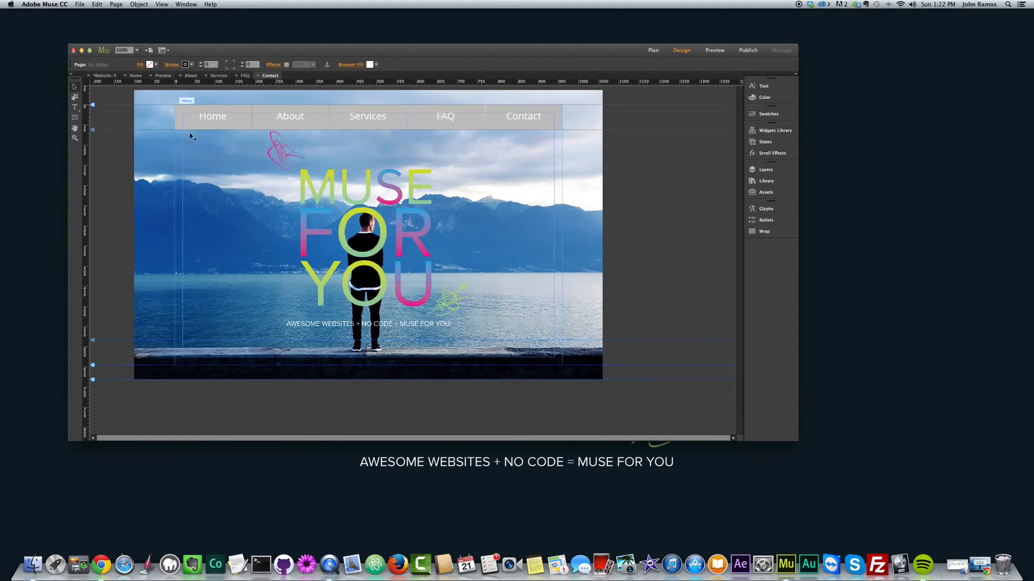
pyautogui.click(191, 135)
pyautogui.click(156, 65)
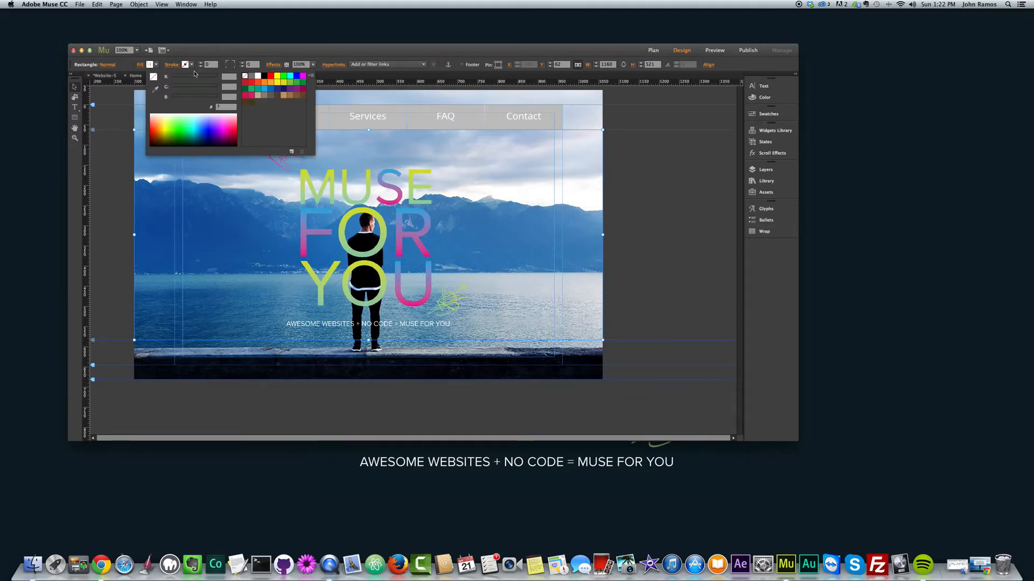
pyautogui.click(251, 88)
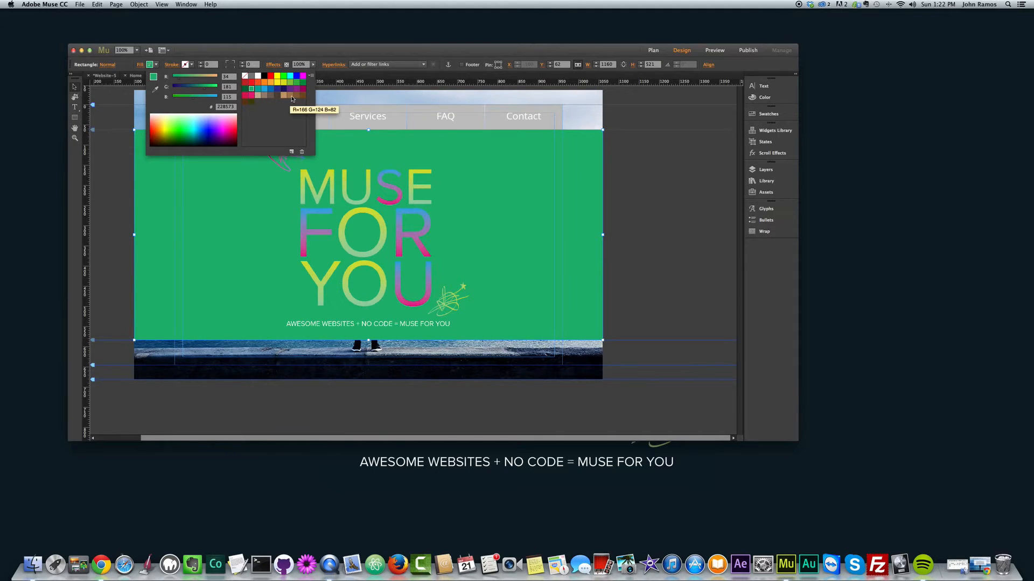
pyautogui.click(284, 96)
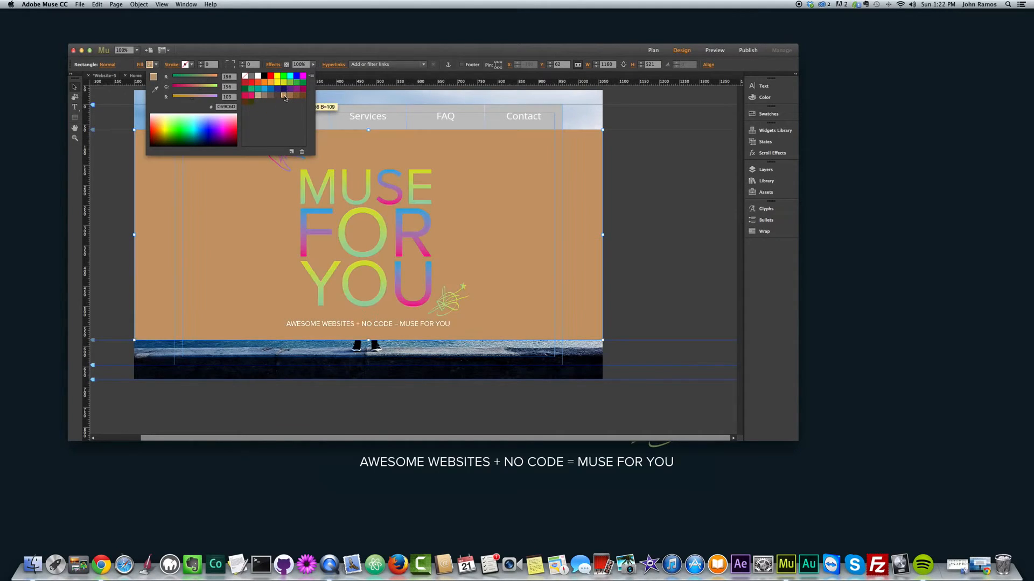
# Preview the site from the Home page, test the menu's About item, and return to the design view
pyautogui.click(104, 75)
pyautogui.doubleClick(137, 124)
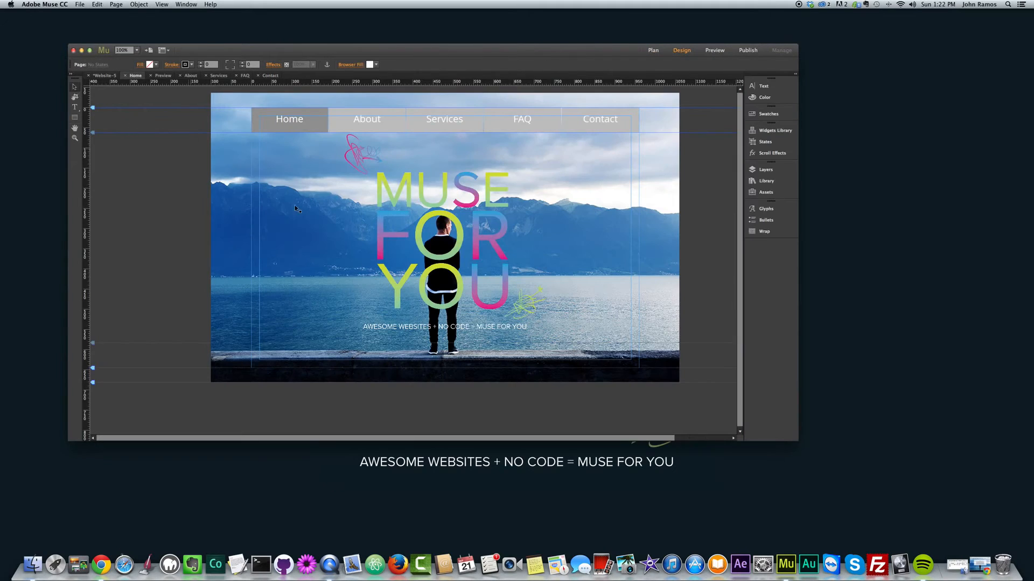
pyautogui.click(709, 50)
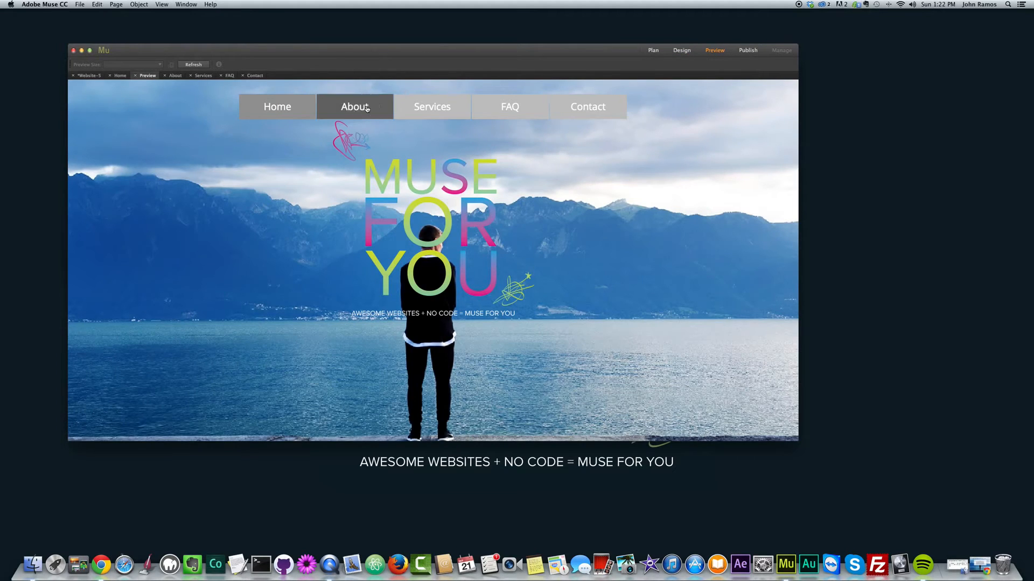
pyautogui.click(434, 113)
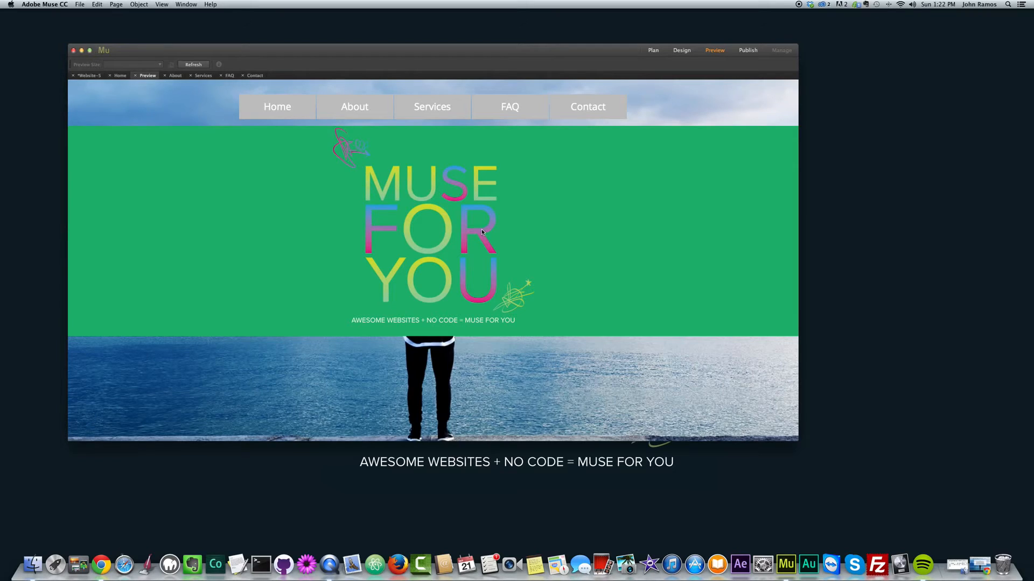
pyautogui.click(356, 108)
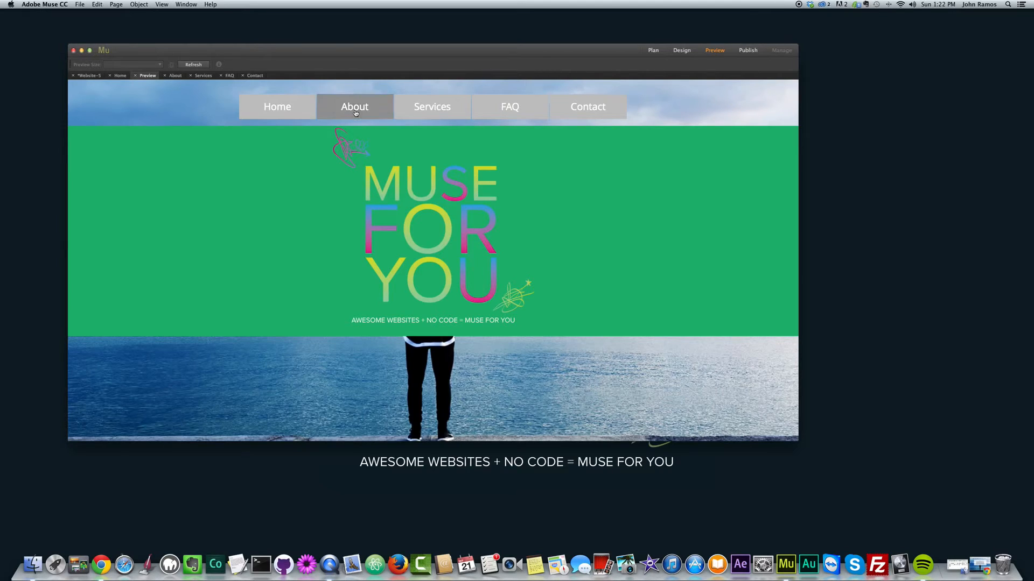
pyautogui.click(677, 50)
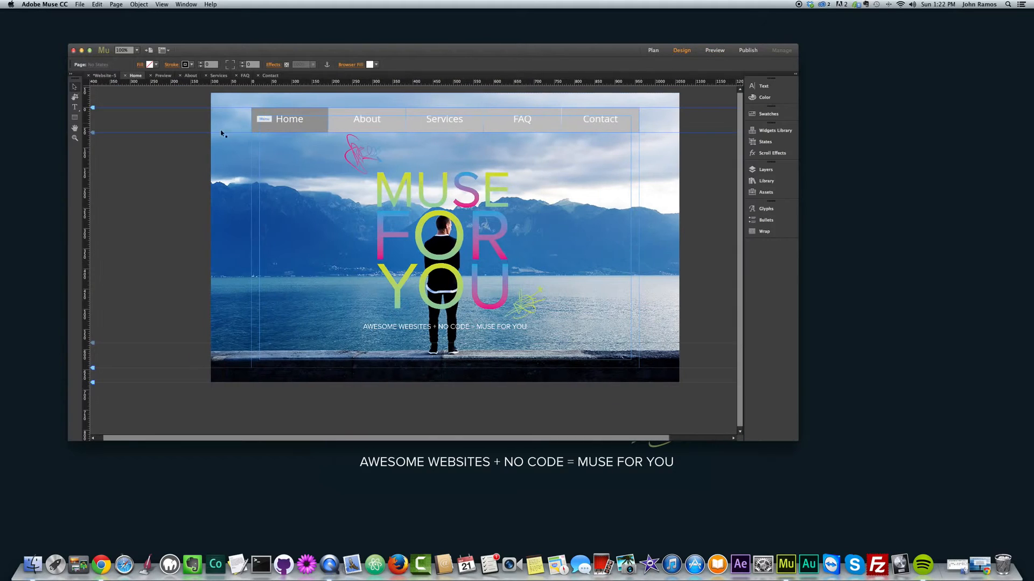
# Open the About page from the site plan and check the hyperlinks assigned to its menu items
pyautogui.click(651, 50)
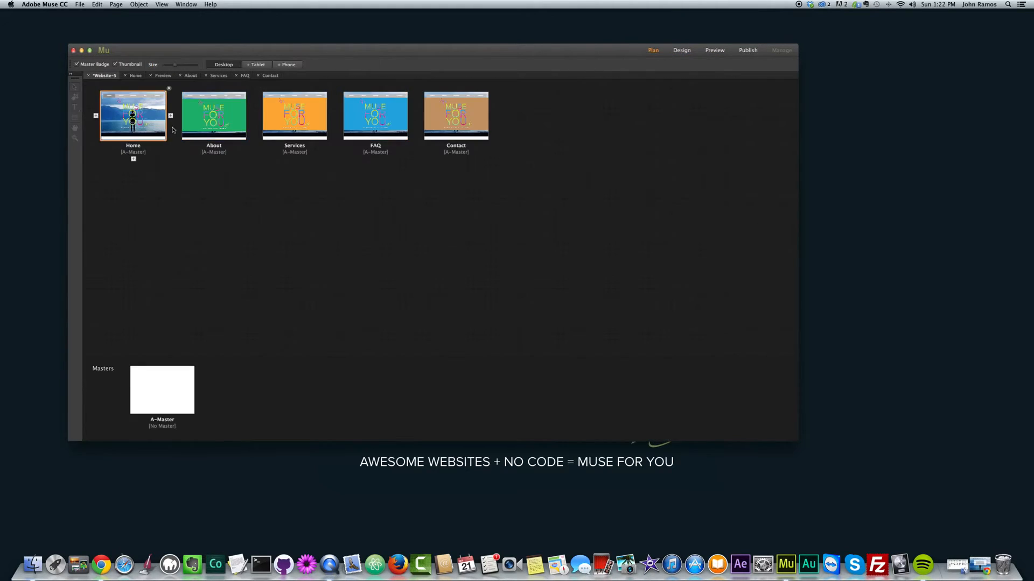
pyautogui.doubleClick(221, 115)
pyautogui.click(300, 123)
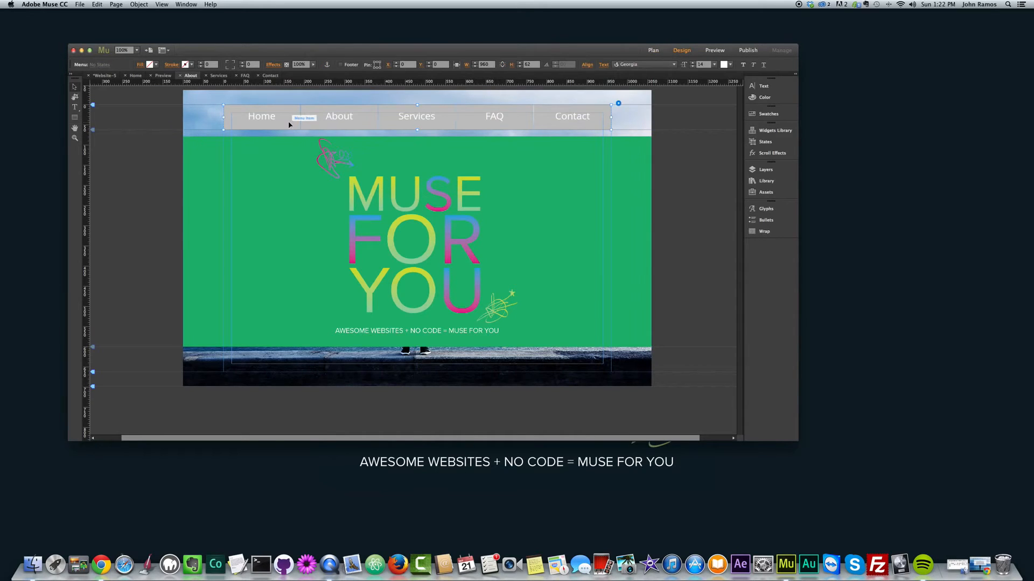
pyautogui.click(339, 118)
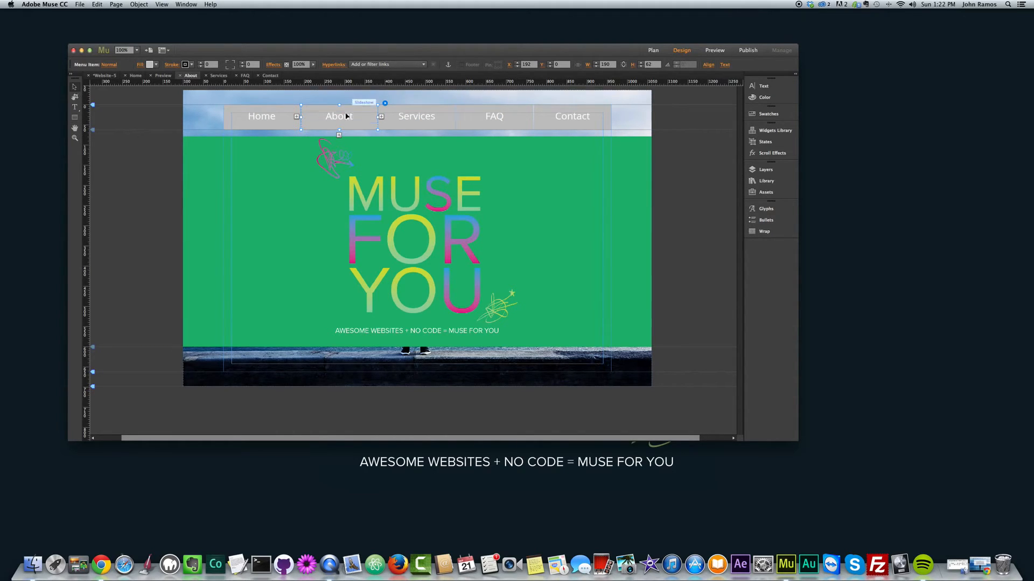
pyautogui.click(483, 121)
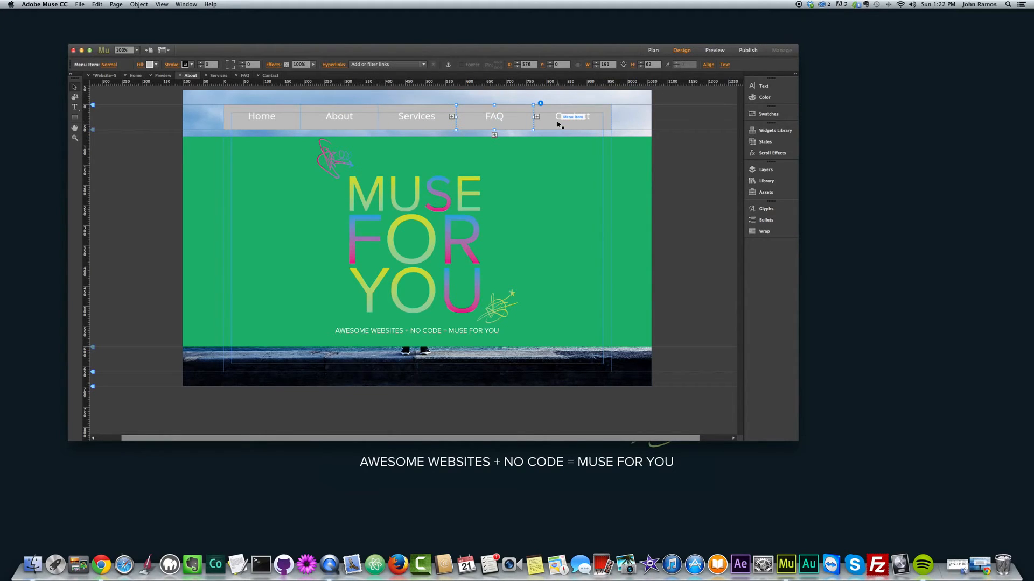
pyautogui.click(277, 127)
pyautogui.click(347, 126)
pyautogui.click(657, 121)
# Replace the About page's menu with a copy of the Home page's linked menu, positioned above the green rectangle at X 0, Y 0
pyautogui.click(573, 128)
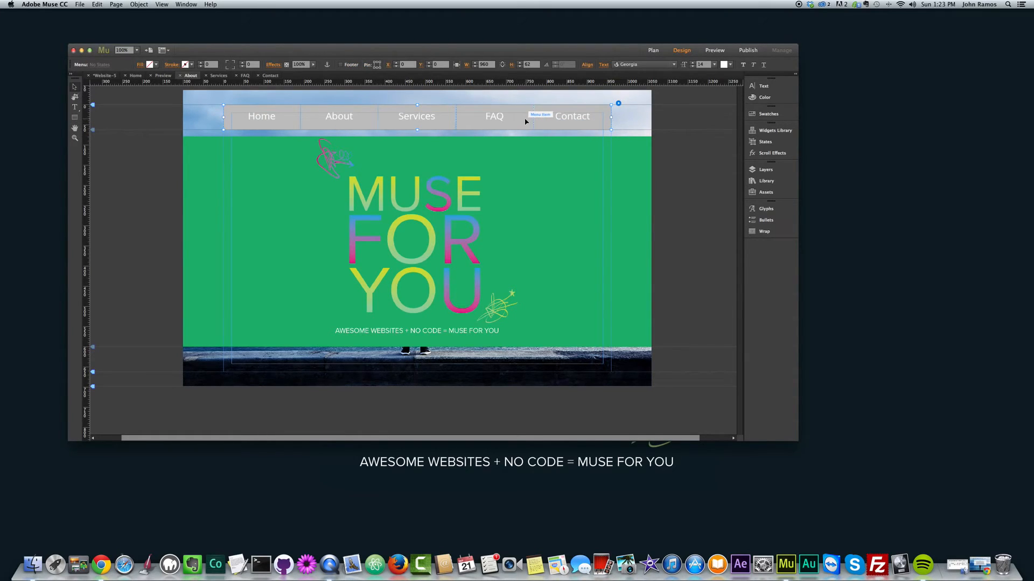
pyautogui.press('Delete')
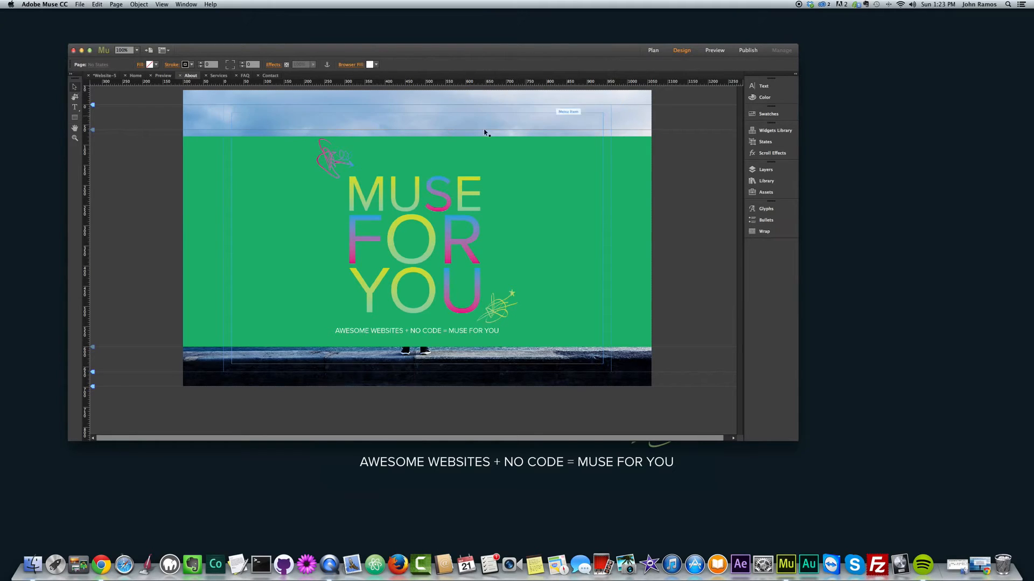
pyautogui.click(135, 76)
pyautogui.click(298, 130)
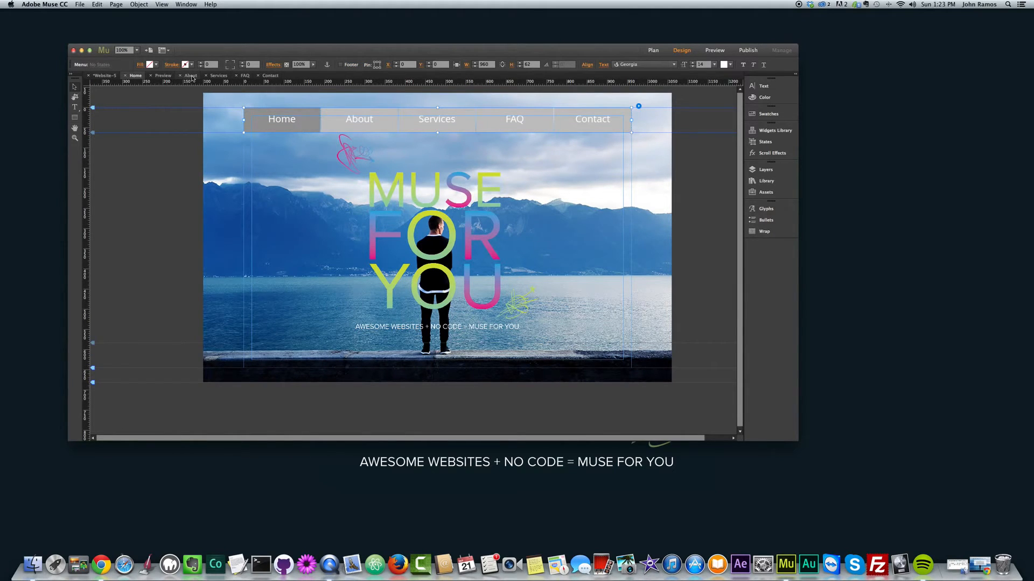
pyautogui.rightClick(291, 124)
pyautogui.click(304, 139)
pyautogui.click(192, 77)
pyautogui.press('super+v')
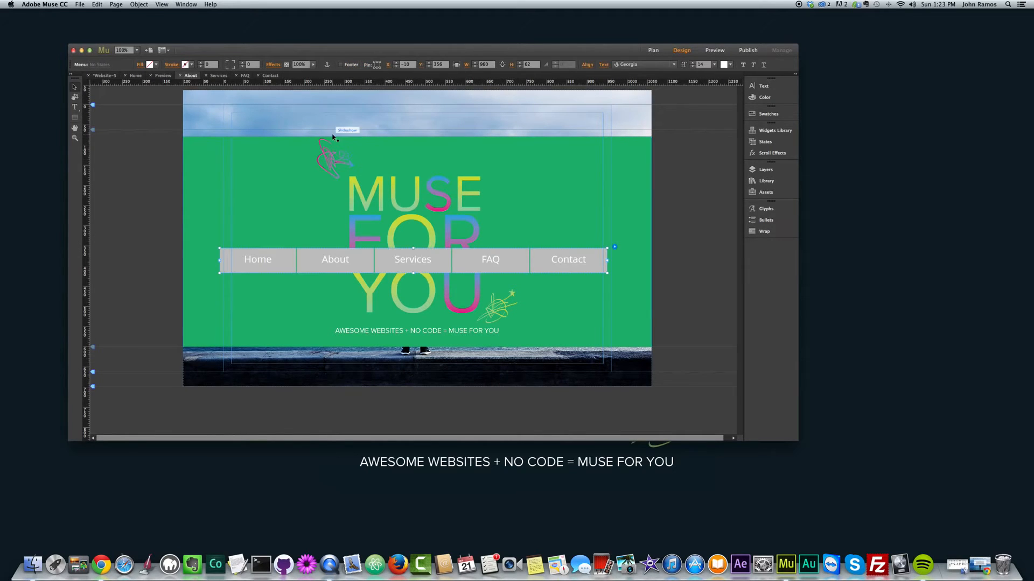
pyautogui.moveTo(277, 253); pyautogui.dragTo(279, 111)
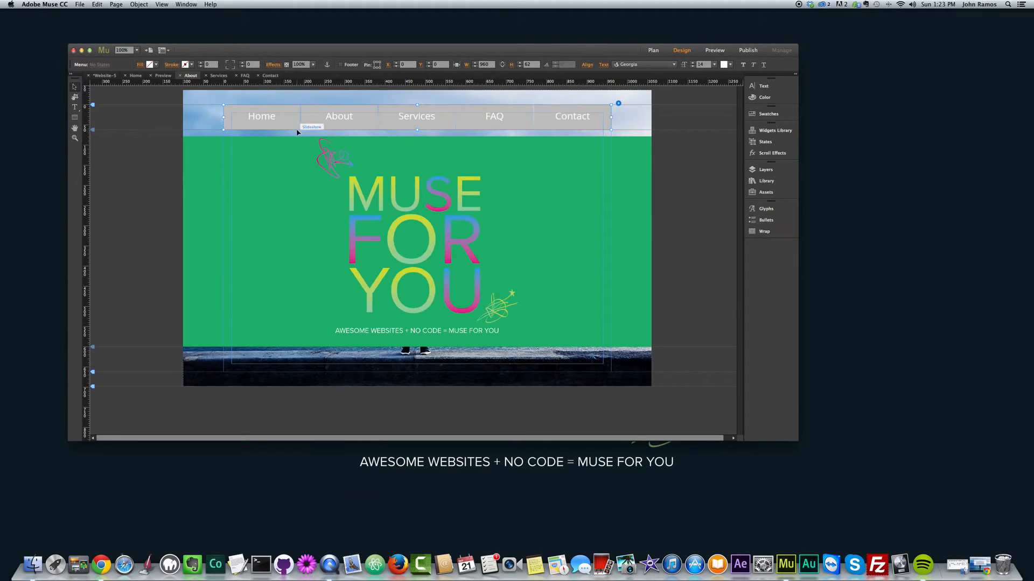
pyautogui.click(275, 114)
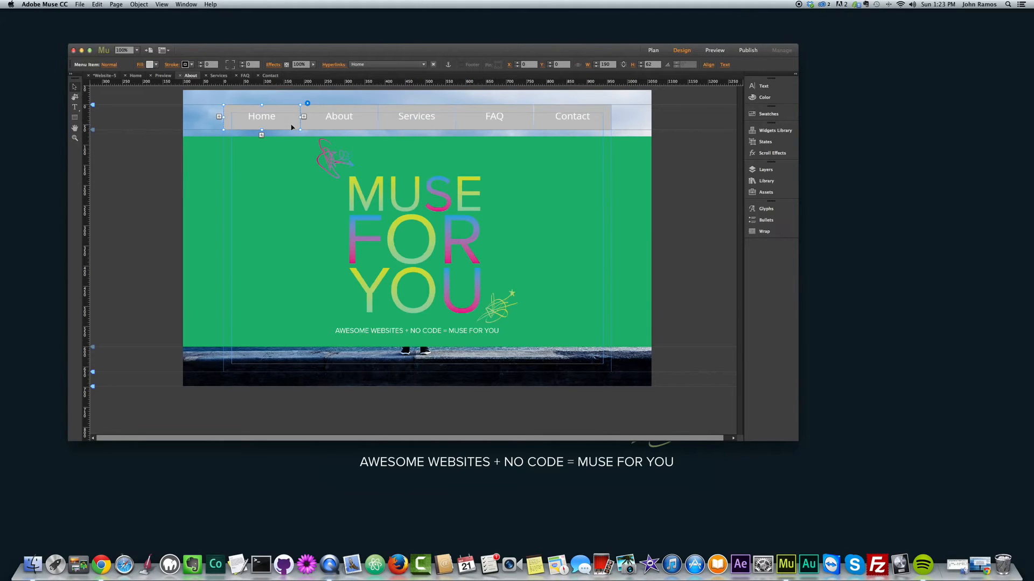
pyautogui.click(166, 140)
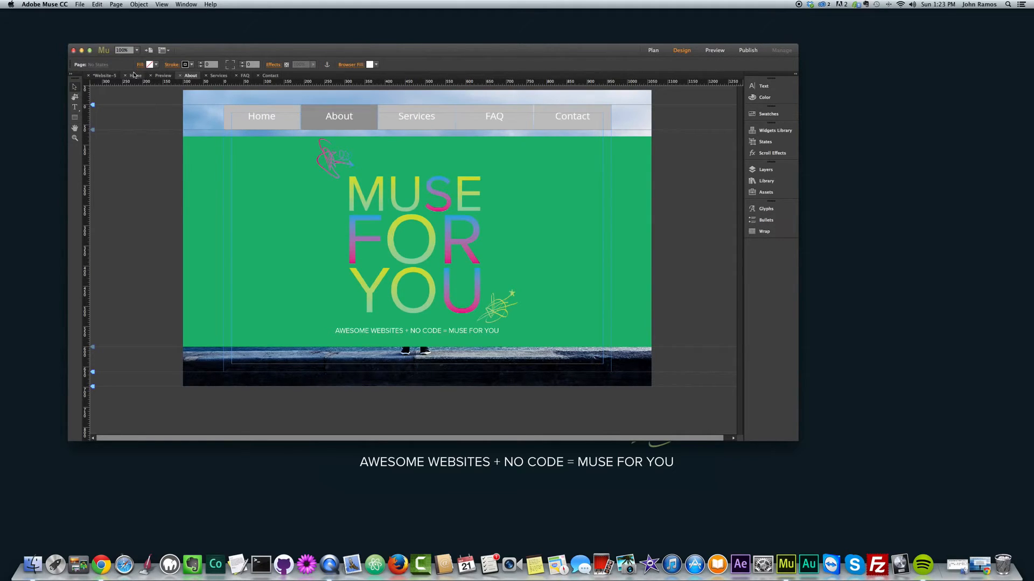
# Preview the site from the Home page and test the Home, About and Services menu links
pyautogui.click(135, 75)
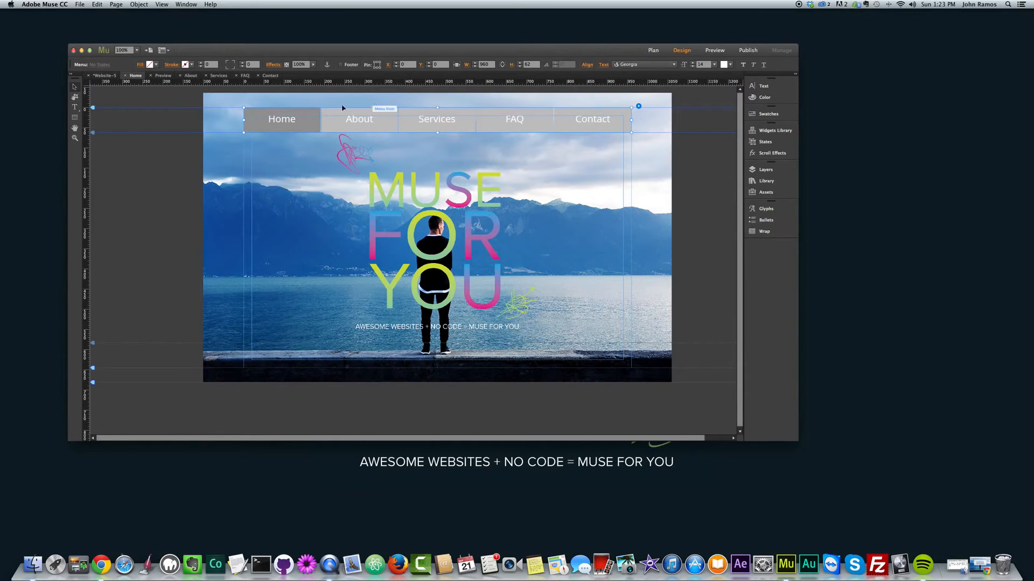
pyautogui.click(715, 54)
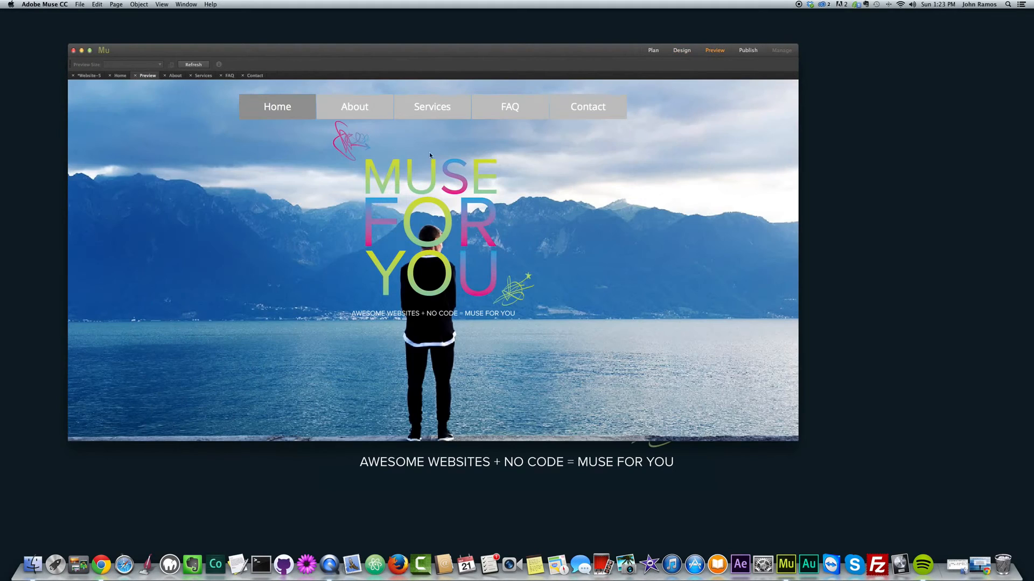
pyautogui.click(354, 110)
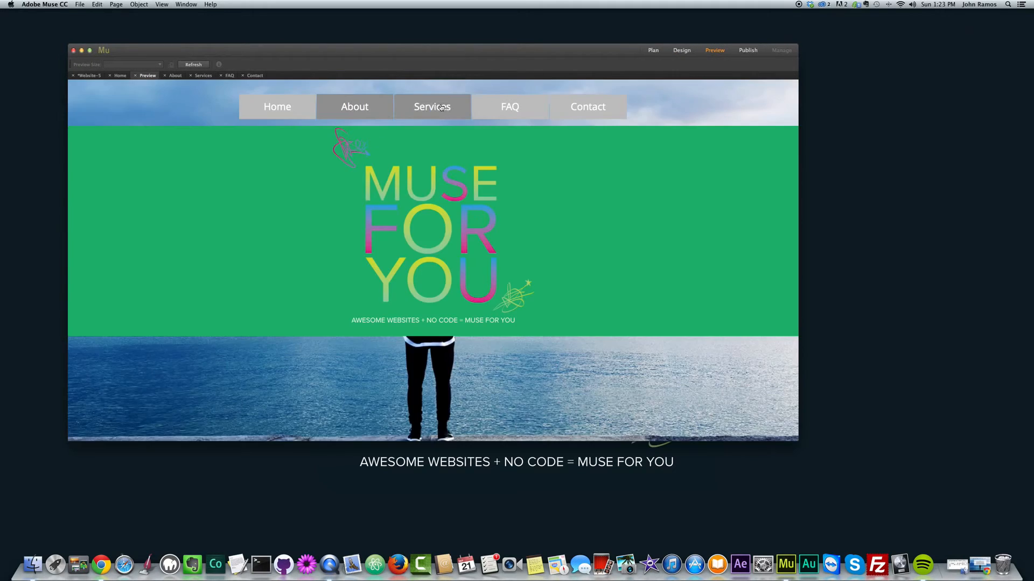
pyautogui.click(279, 108)
pyautogui.click(328, 107)
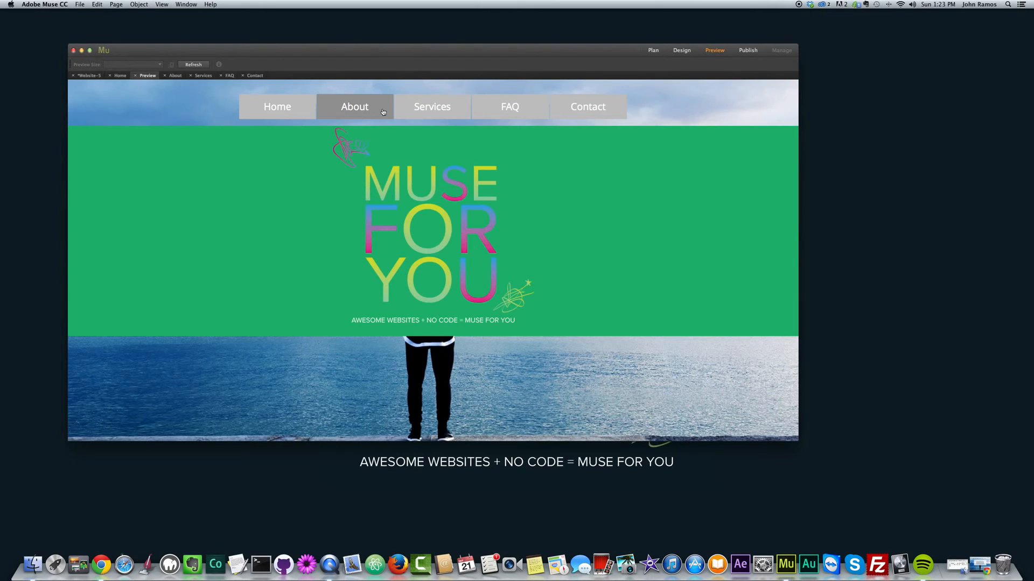
pyautogui.click(444, 115)
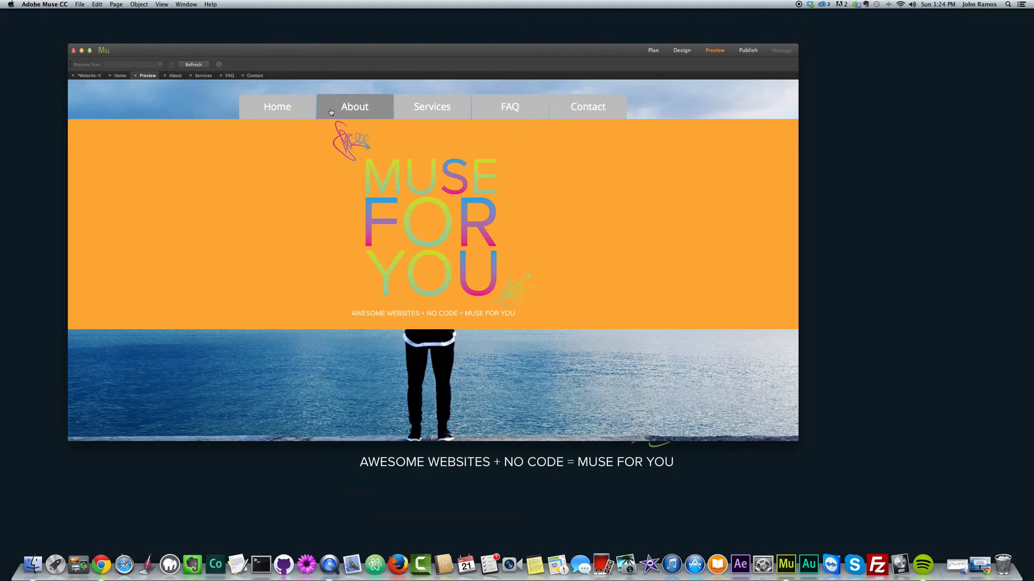
pyautogui.click(681, 50)
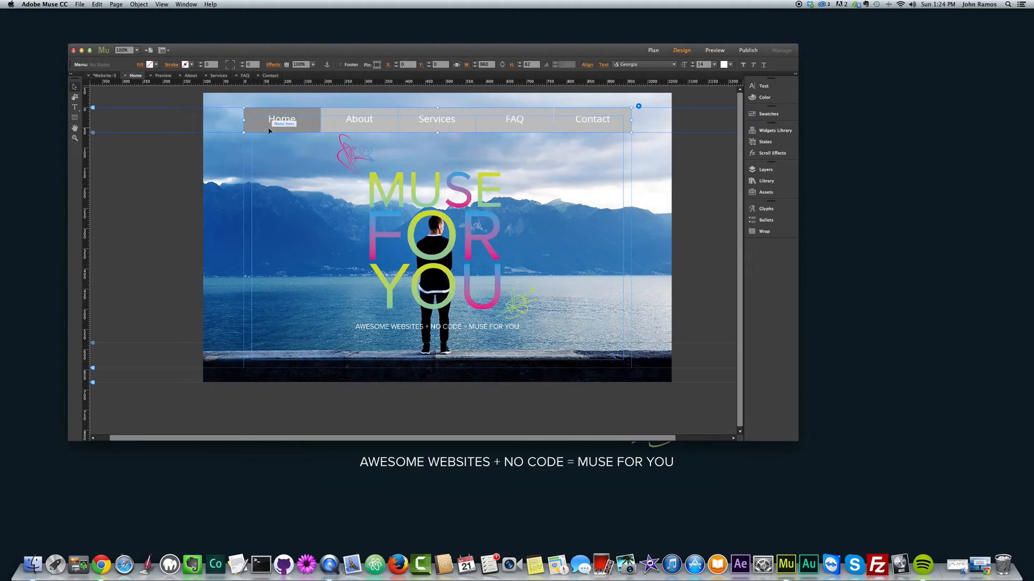
# Fill the Active state of the Home page's Home menu item with yellow
pyautogui.click(274, 130)
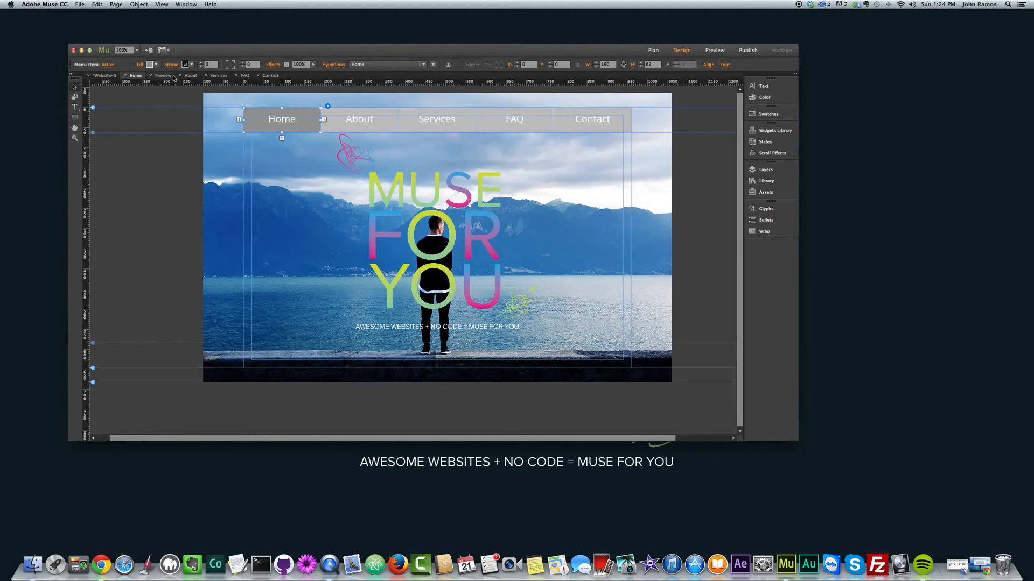
pyautogui.click(150, 64)
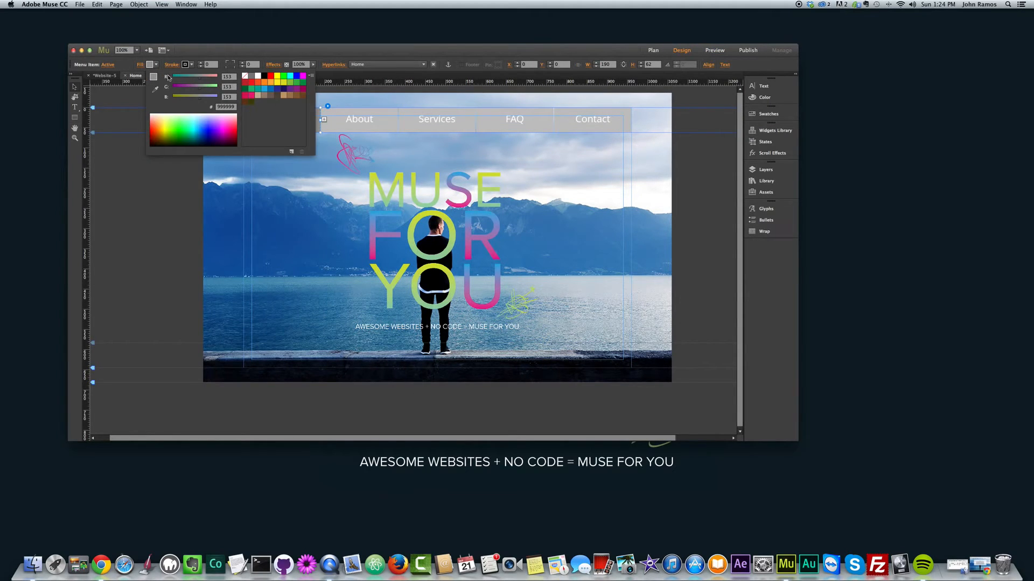
pyautogui.click(278, 83)
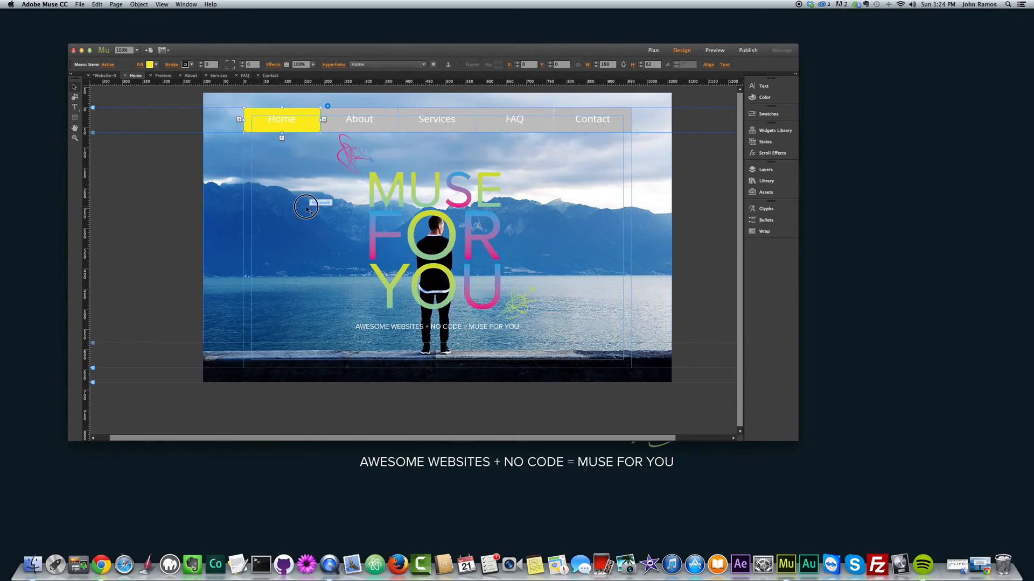
pyautogui.click(183, 156)
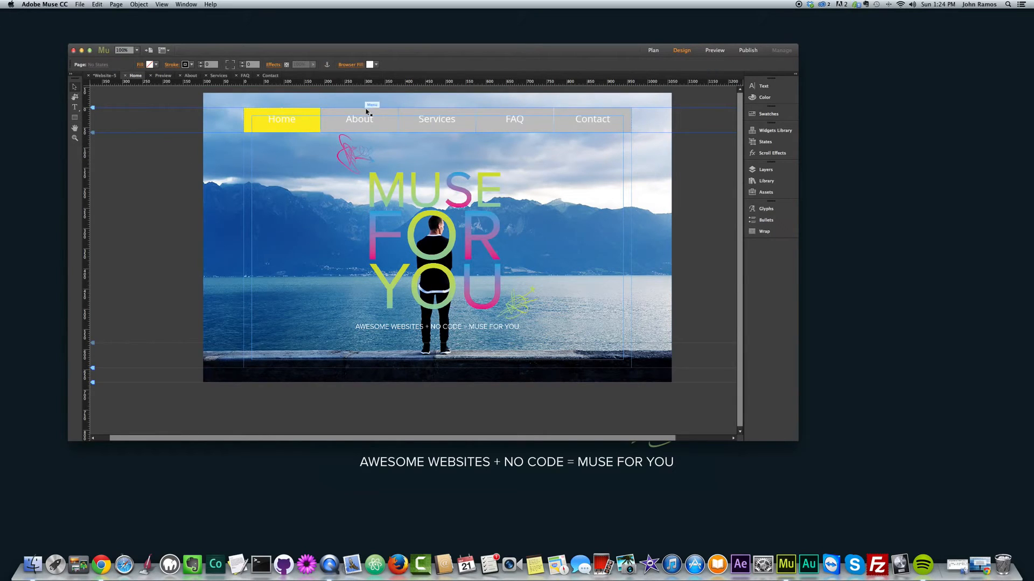
# Compare the Home and About pages' menus in design and preview, and return to the site plan
pyautogui.click(189, 76)
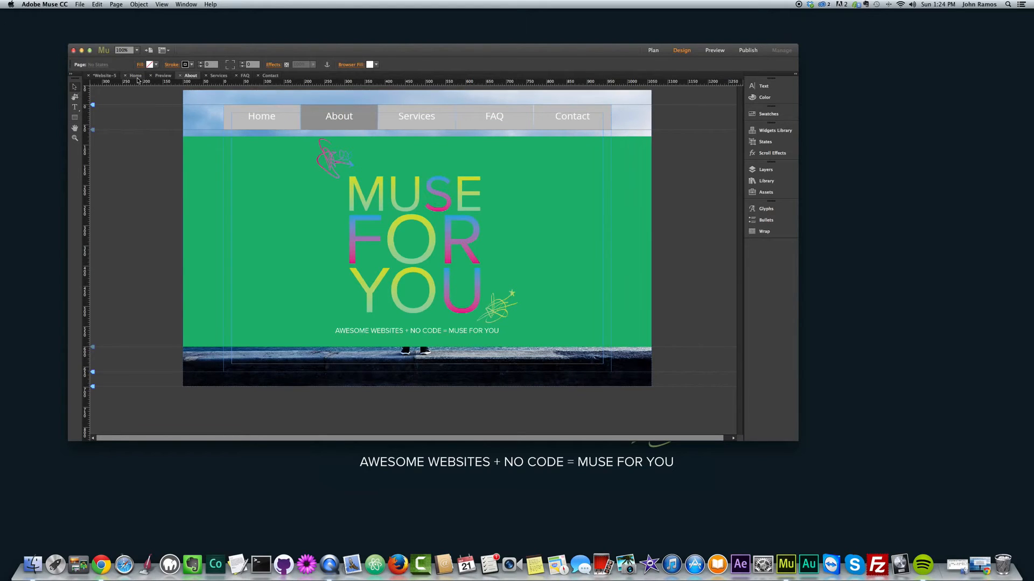
pyautogui.click(135, 76)
pyautogui.click(714, 50)
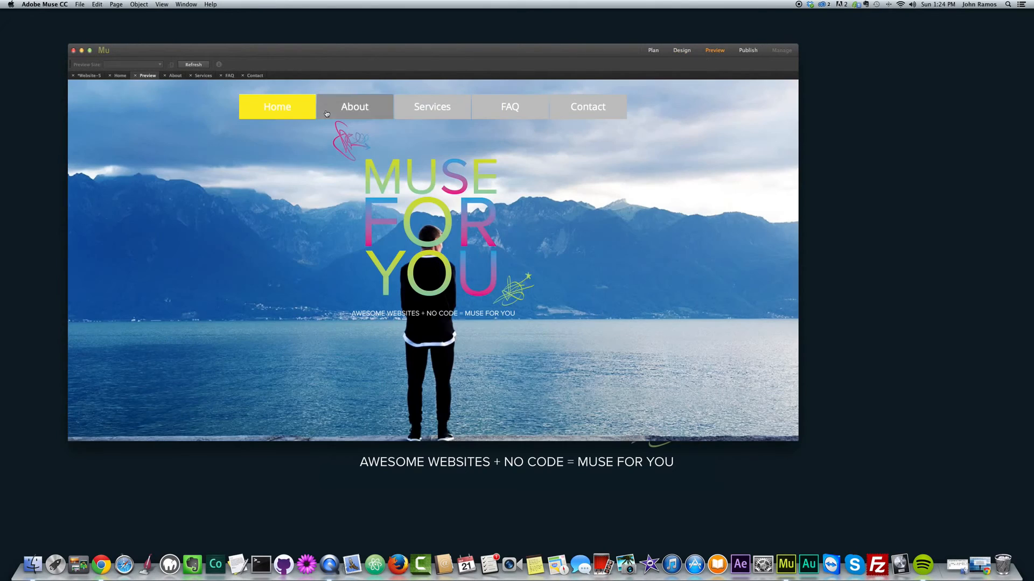
pyautogui.click(326, 114)
pyautogui.click(294, 109)
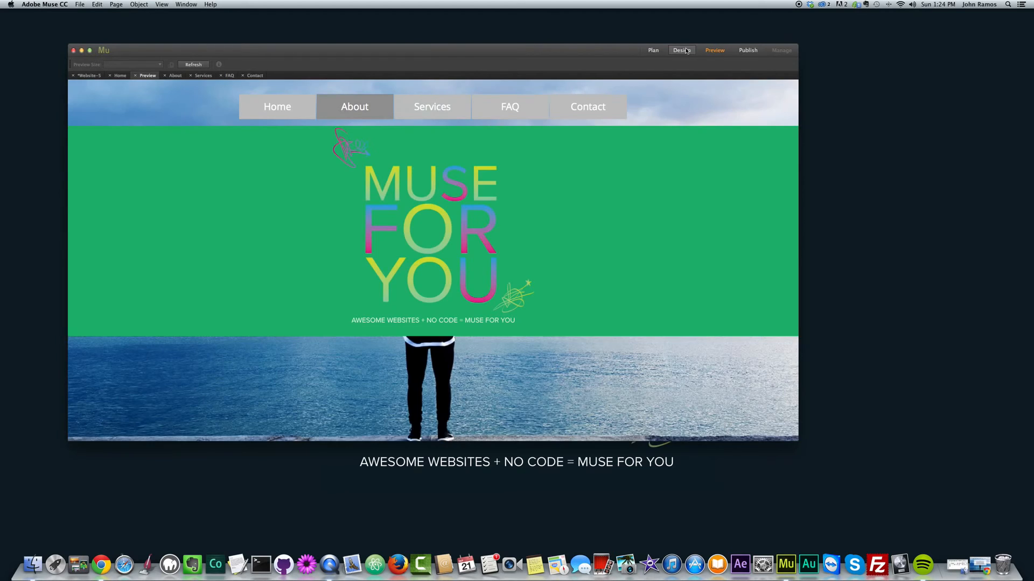
pyautogui.click(681, 50)
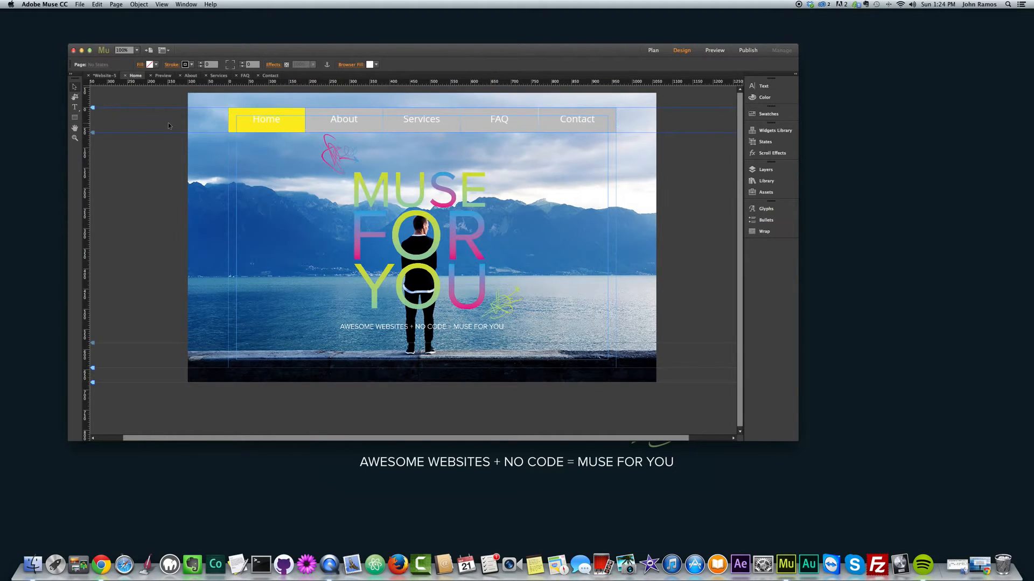
pyautogui.click(106, 76)
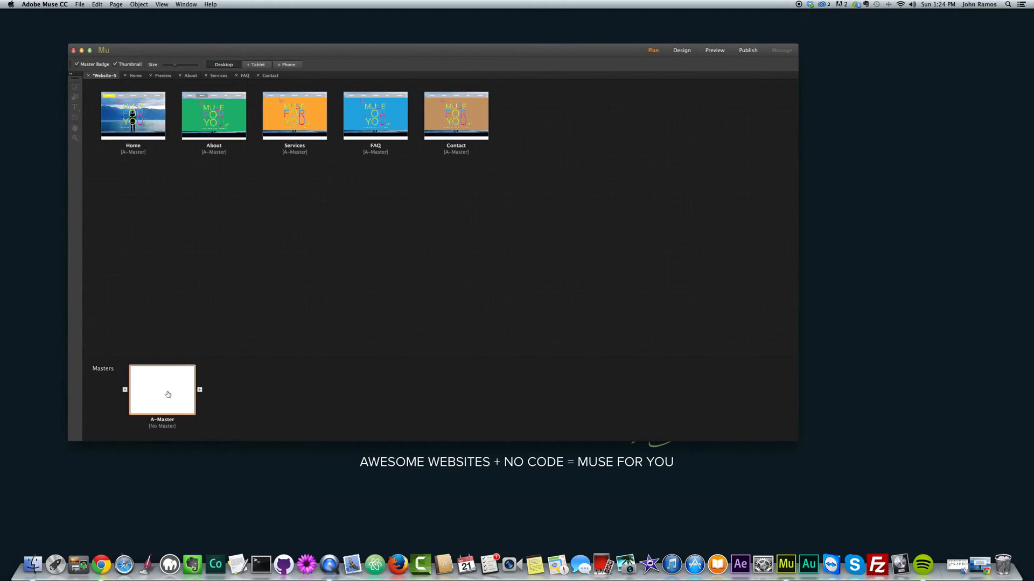
# Delete the existing menus from the About, Services, FAQ and Contact pages
pyautogui.doubleClick(226, 122)
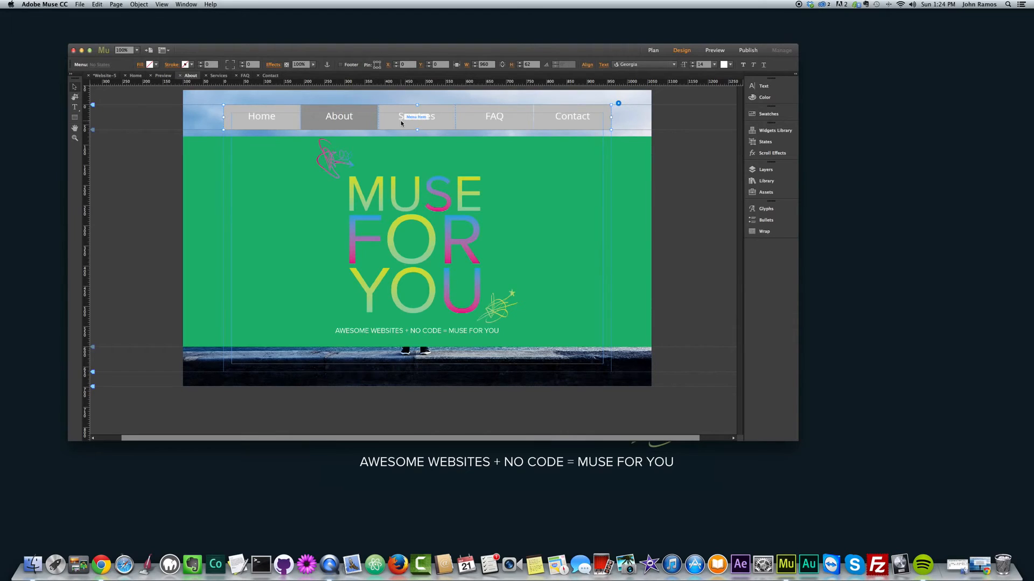
pyautogui.press('Delete')
pyautogui.click(218, 76)
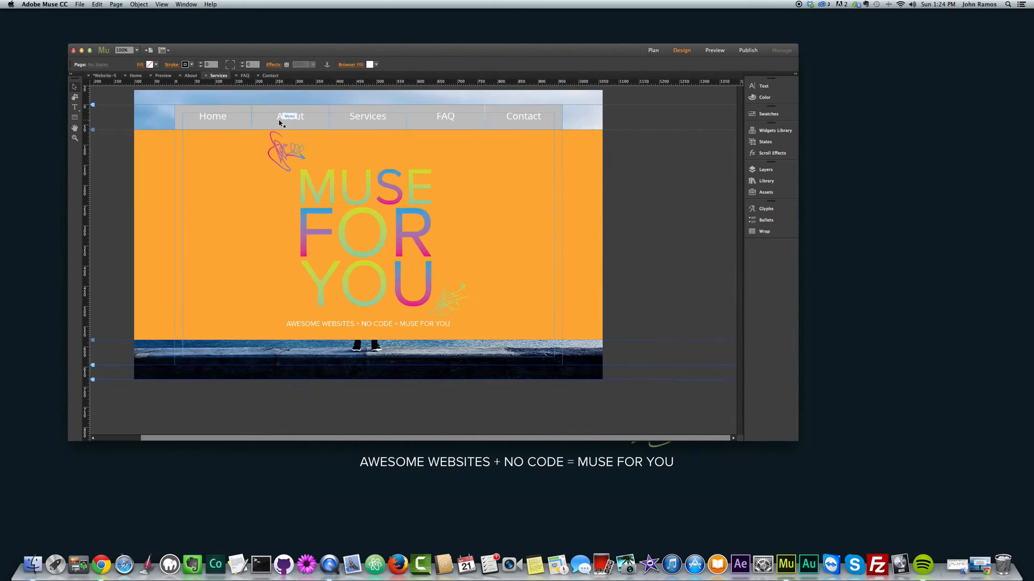
pyautogui.click(245, 75)
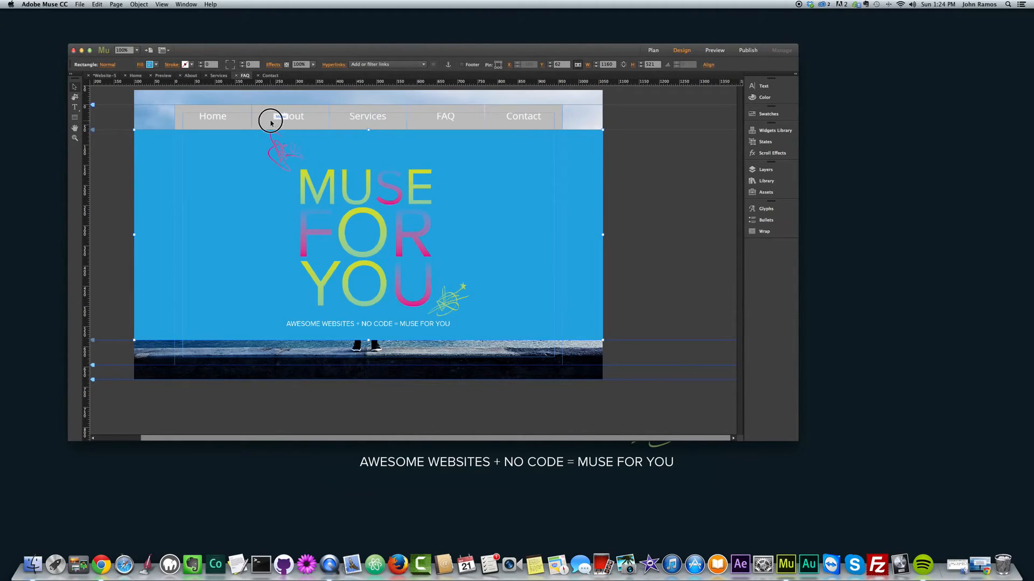
pyautogui.click(269, 75)
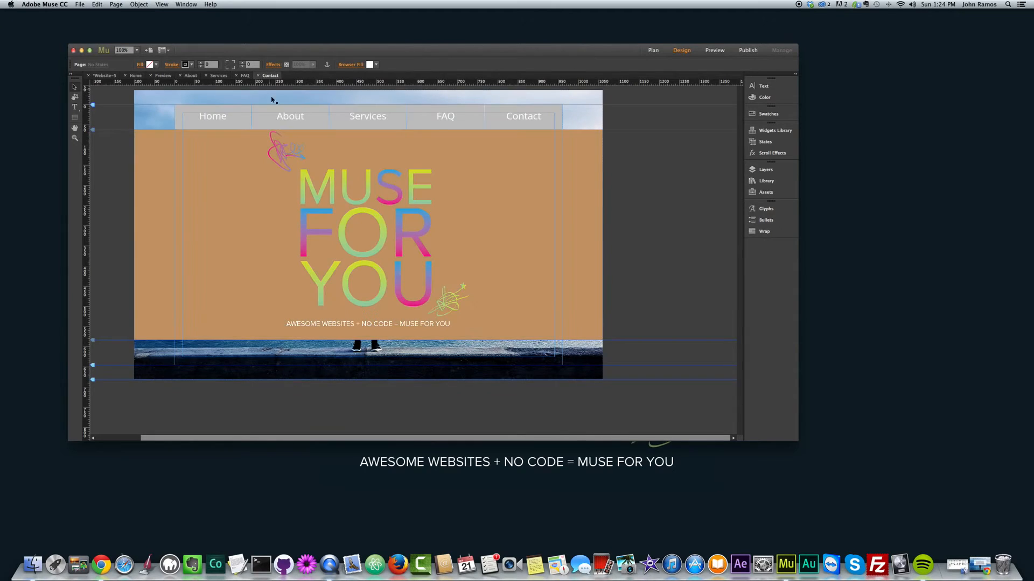
pyautogui.click(283, 125)
pyautogui.press('Delete')
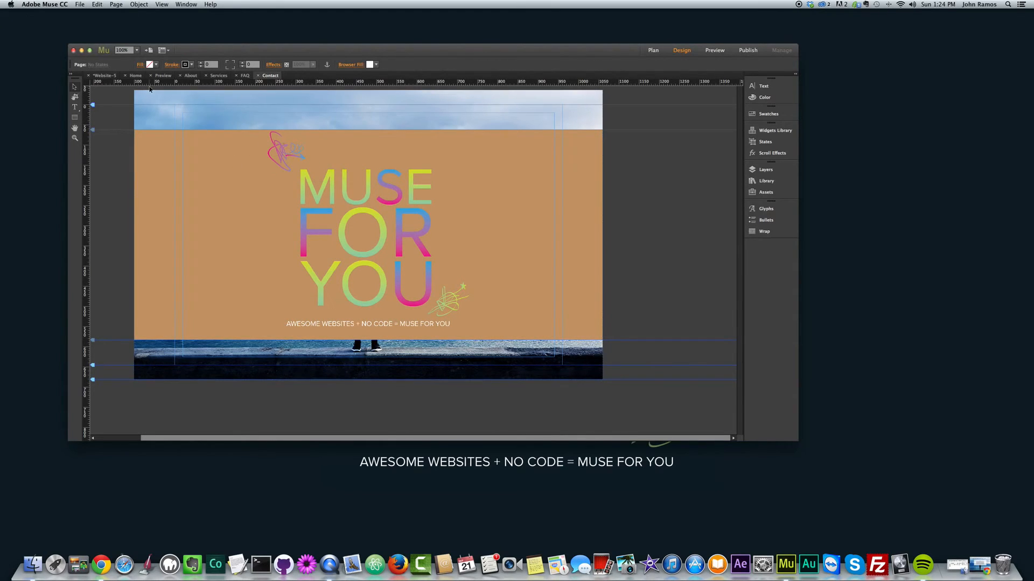
pyautogui.click(135, 75)
pyautogui.click(242, 127)
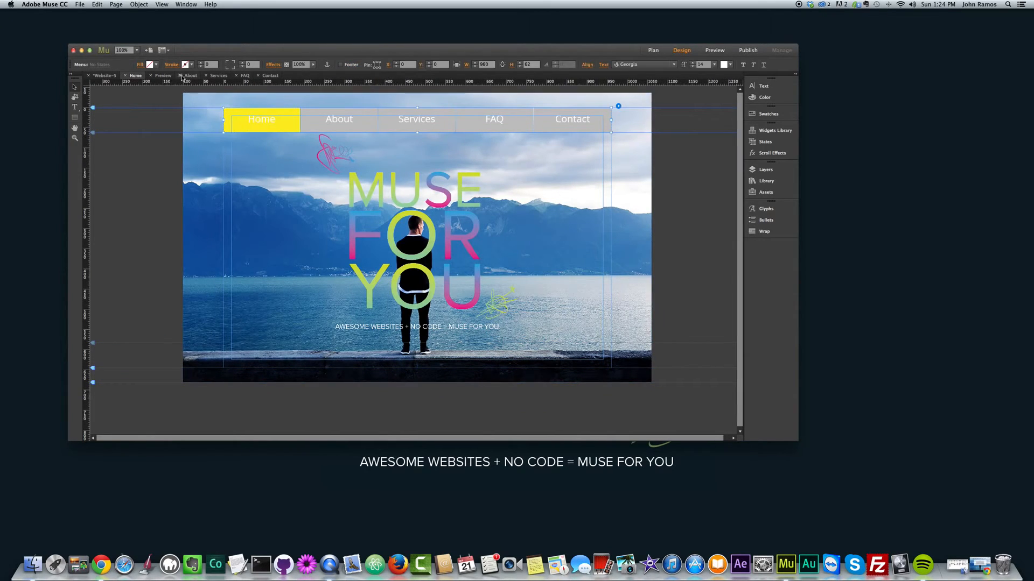
pyautogui.click(157, 65)
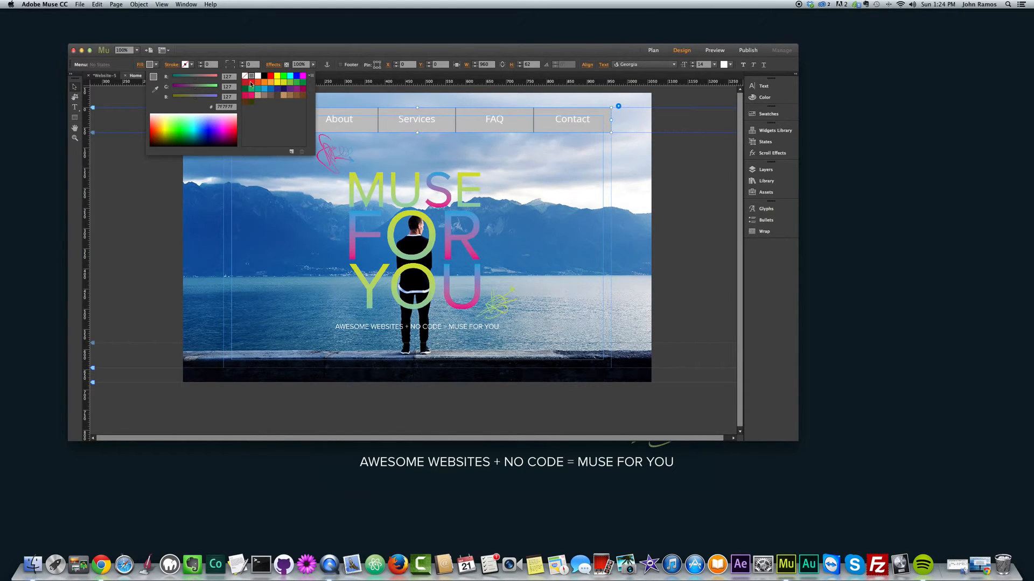
pyautogui.click(136, 193)
pyautogui.click(96, 5)
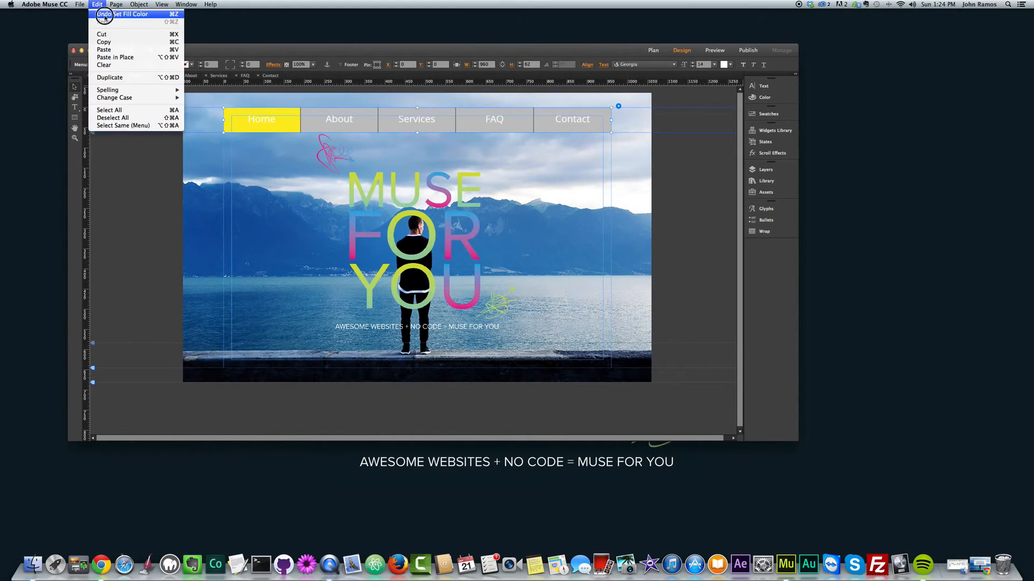
pyautogui.click(103, 14)
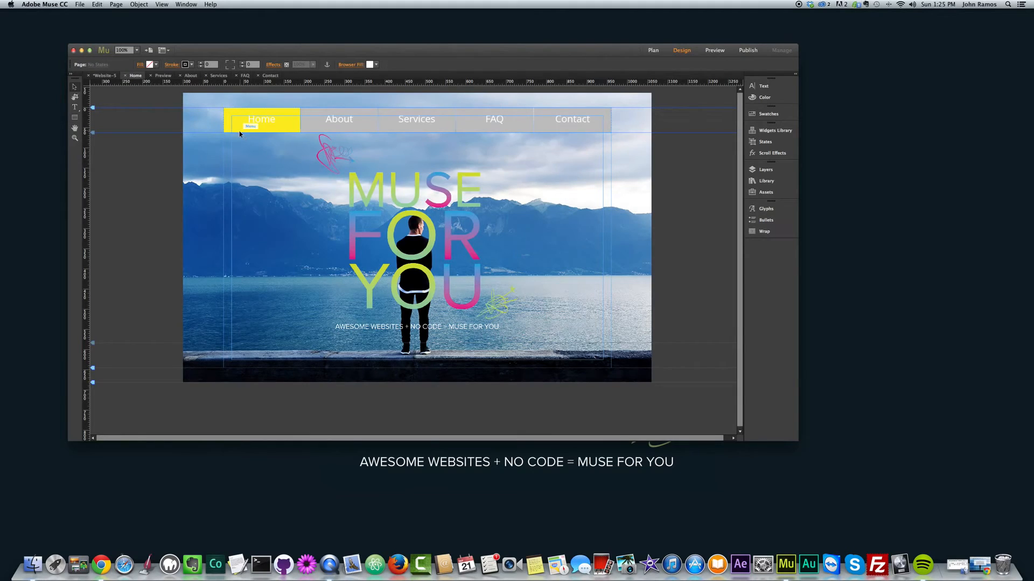
pyautogui.press('super+z')
pyautogui.press('super+z')
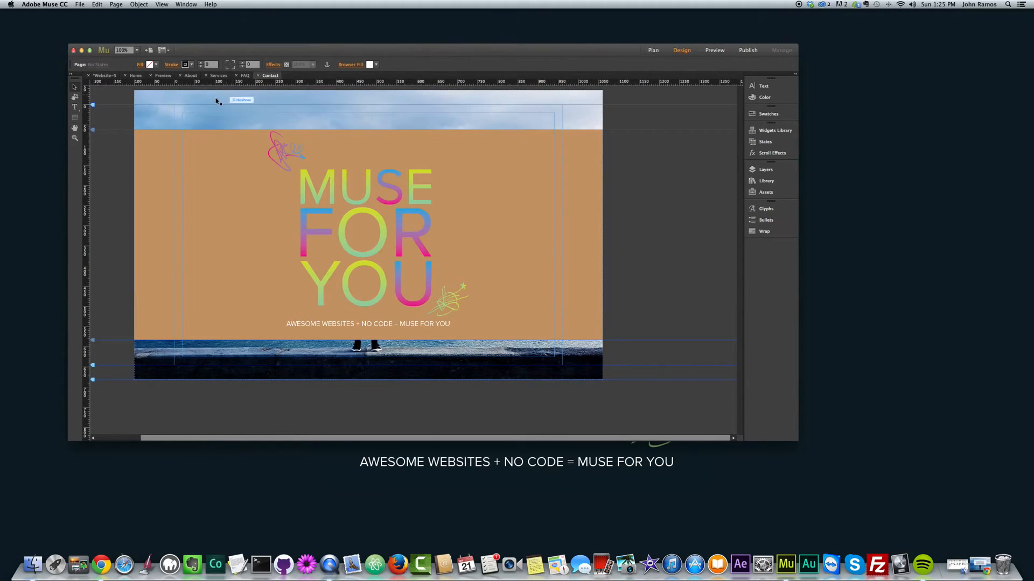
# Fill the Active state of the Home page's Home menu item with grey 7F7F7F
pyautogui.click(135, 76)
pyautogui.click(236, 129)
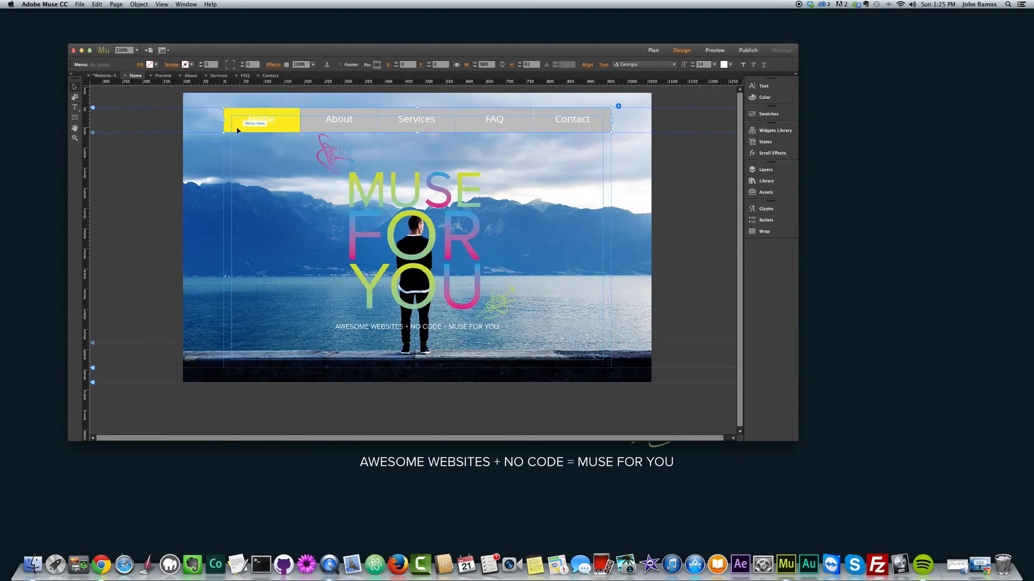
pyautogui.click(232, 118)
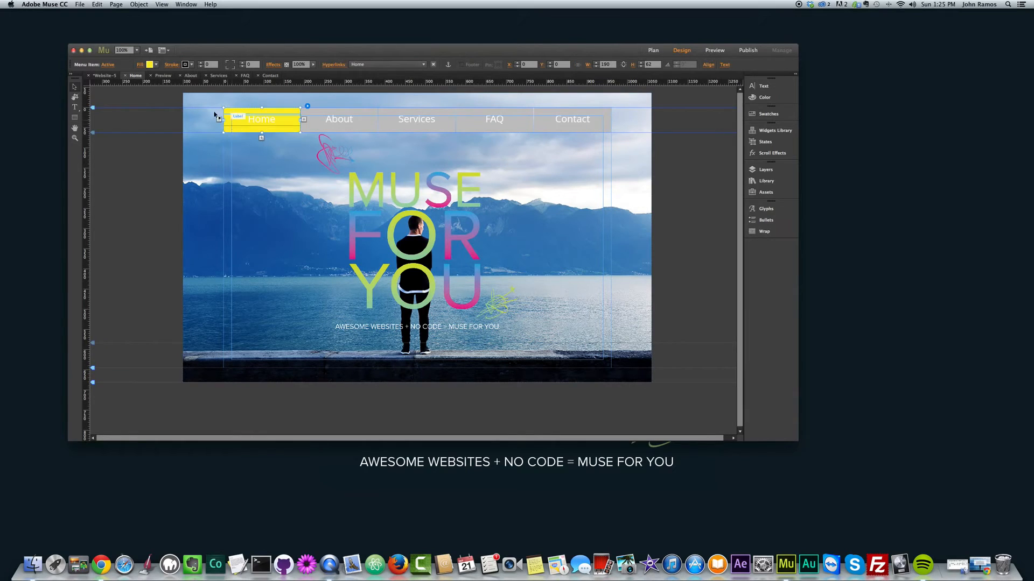
pyautogui.click(156, 64)
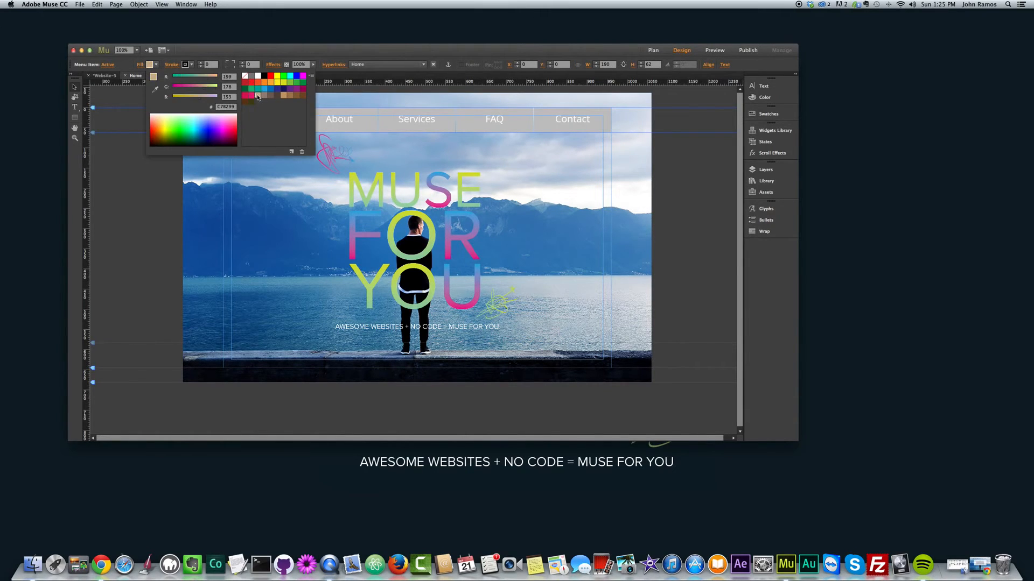
pyautogui.click(251, 76)
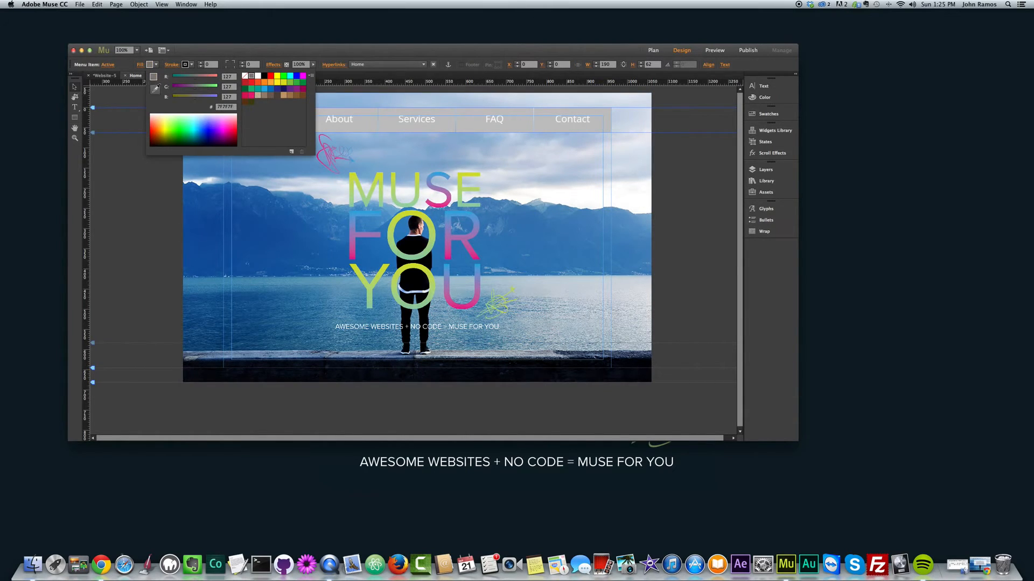
pyautogui.click(135, 187)
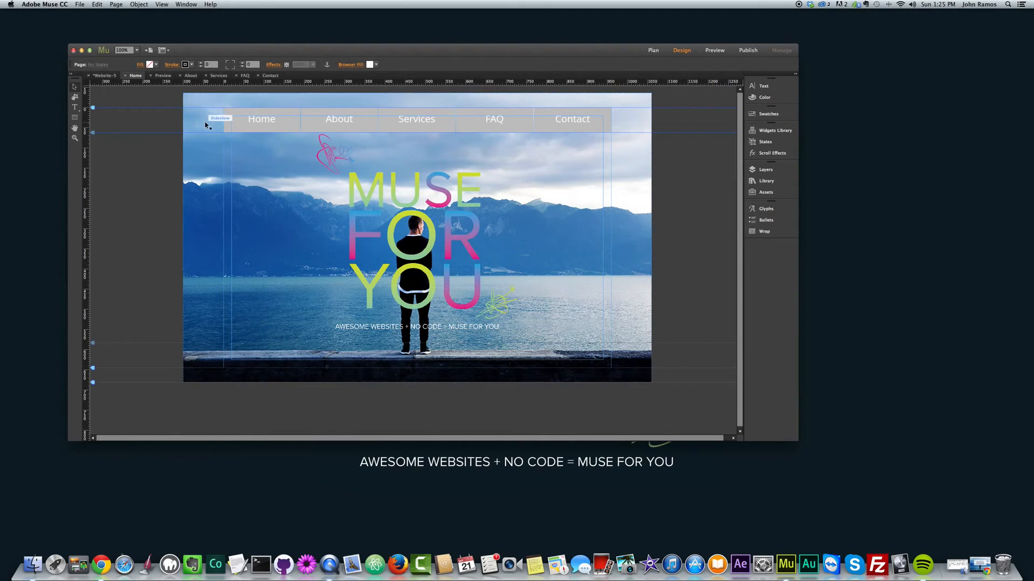
# Copy the entire Home page menu and paste it onto the A-Master page
pyautogui.click(282, 129)
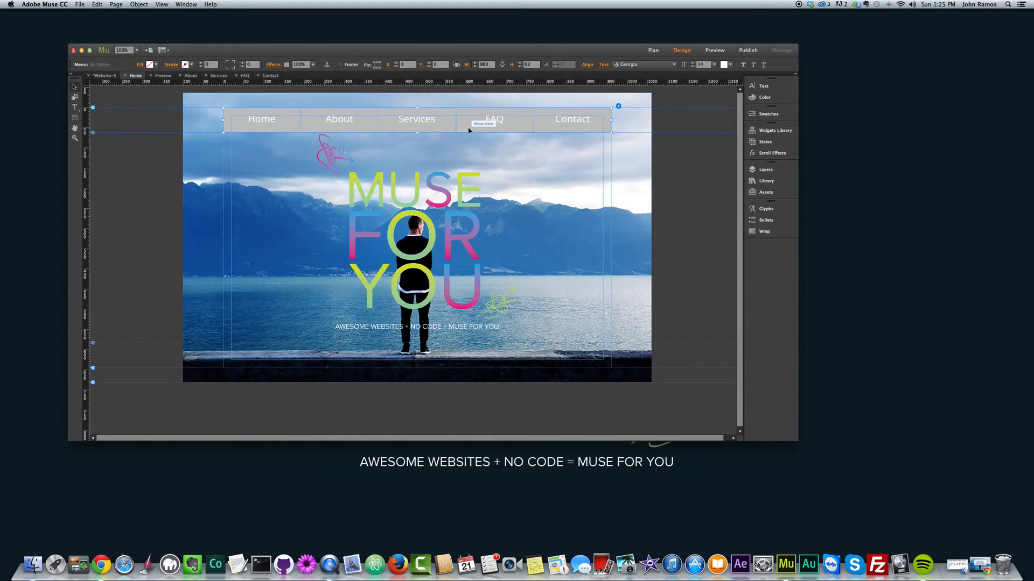
pyautogui.rightClick(352, 123)
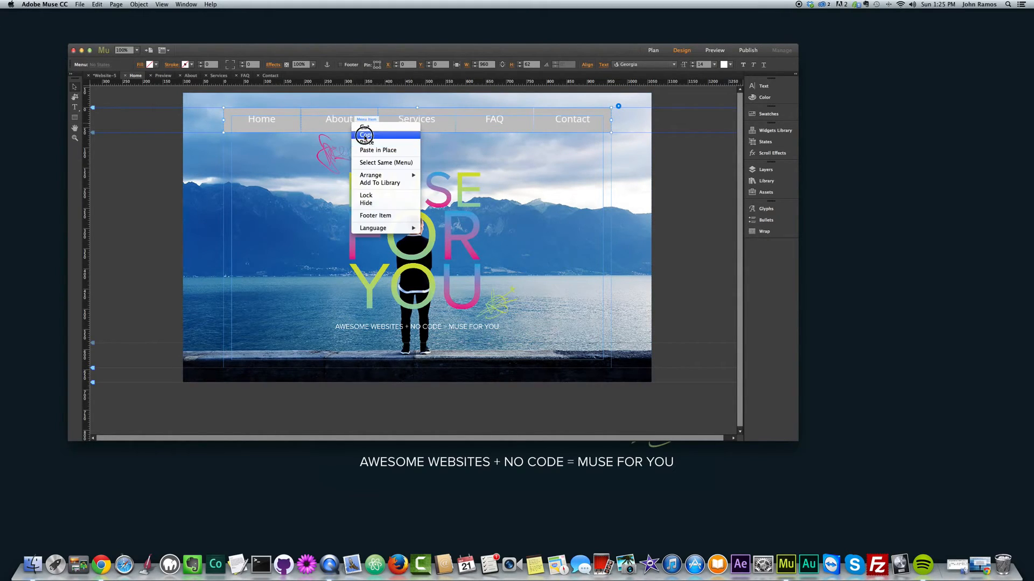
pyautogui.click(365, 136)
pyautogui.click(104, 76)
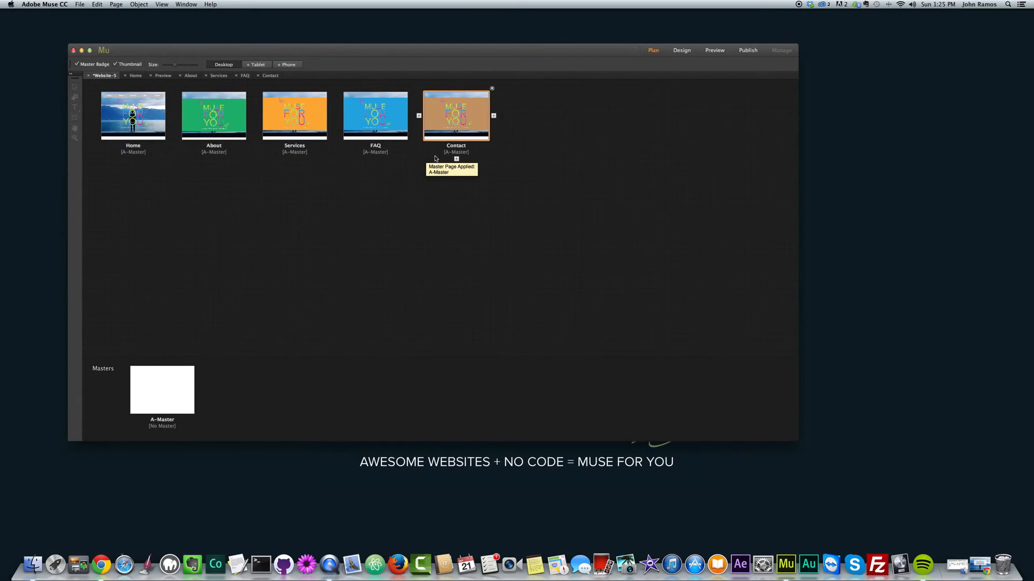
pyautogui.doubleClick(170, 392)
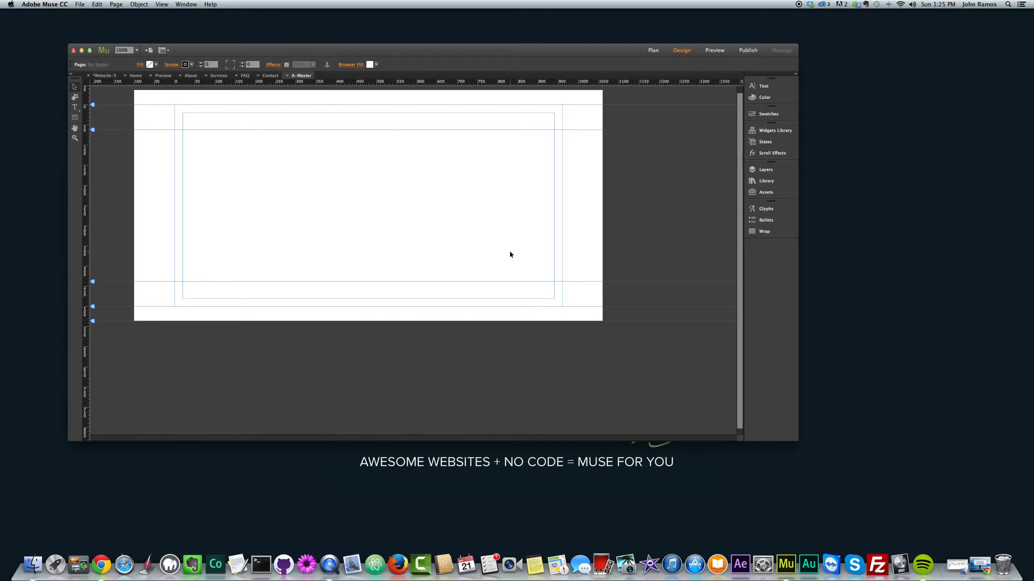
pyautogui.press('super+v')
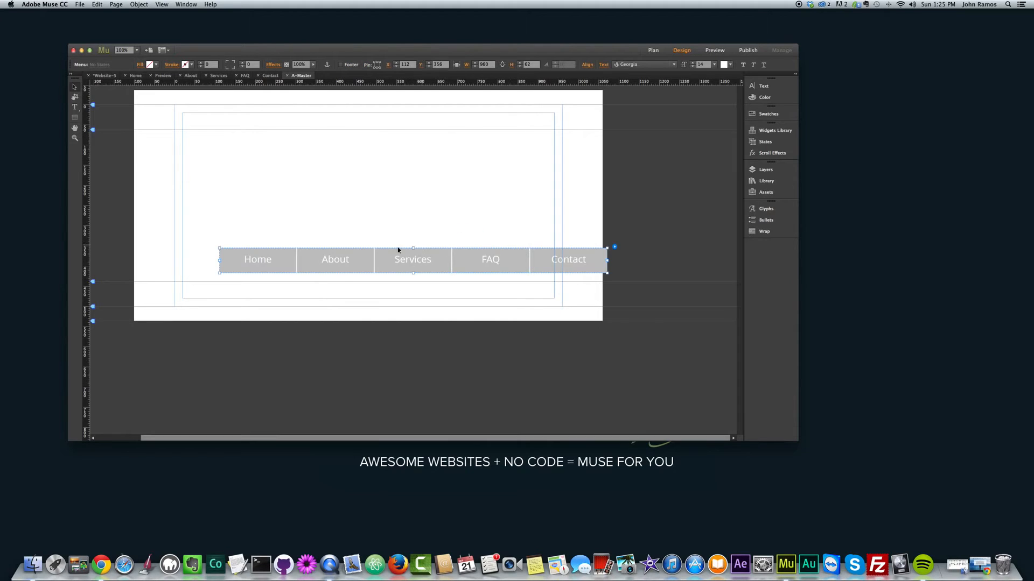
# Move the pasted menu to the top of the A-Master page at X 0, Y 0
pyautogui.moveTo(399, 260); pyautogui.dragTo(355, 163)
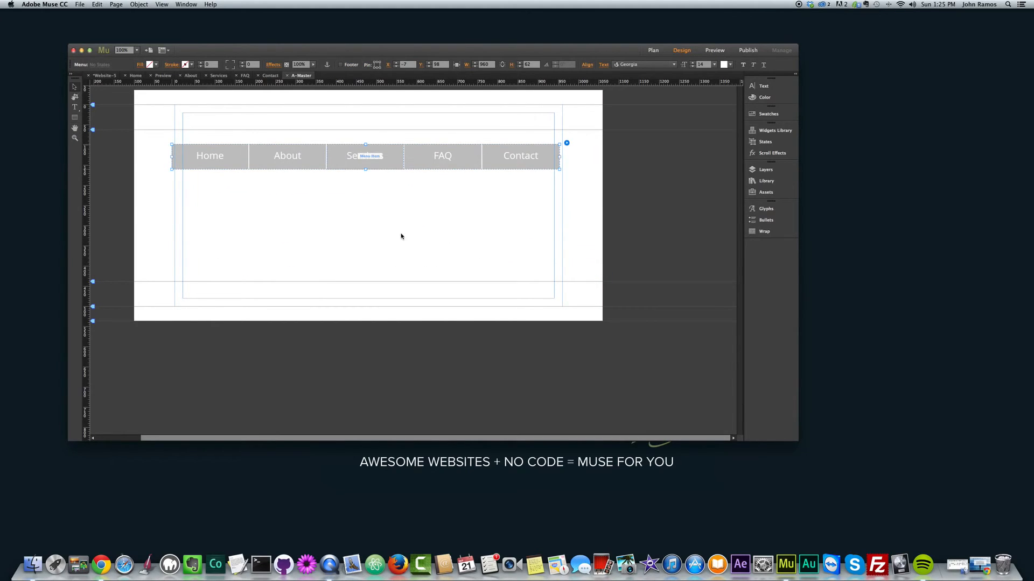
pyautogui.click(334, 173)
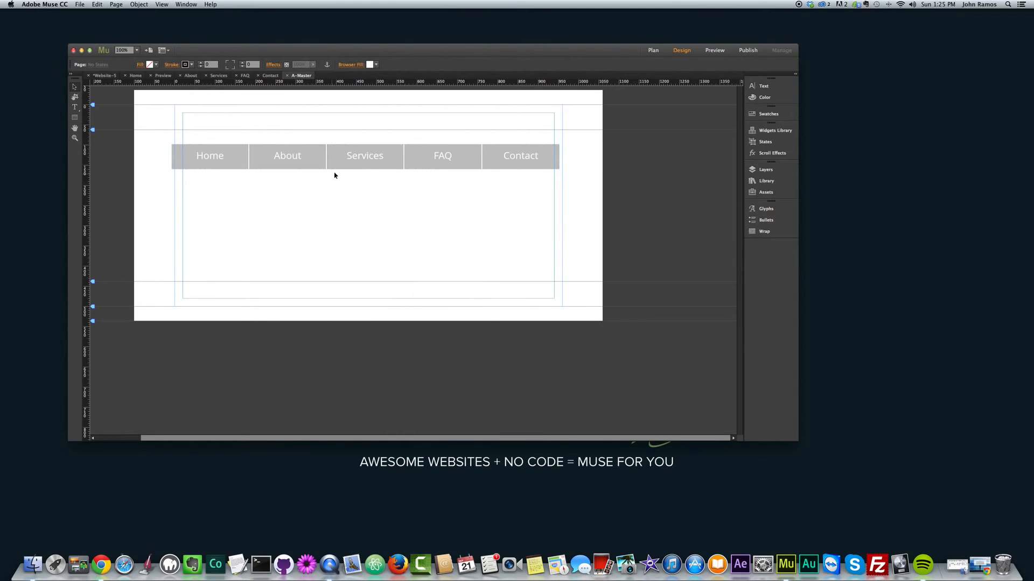
pyautogui.rightClick(347, 180)
pyautogui.click(351, 167)
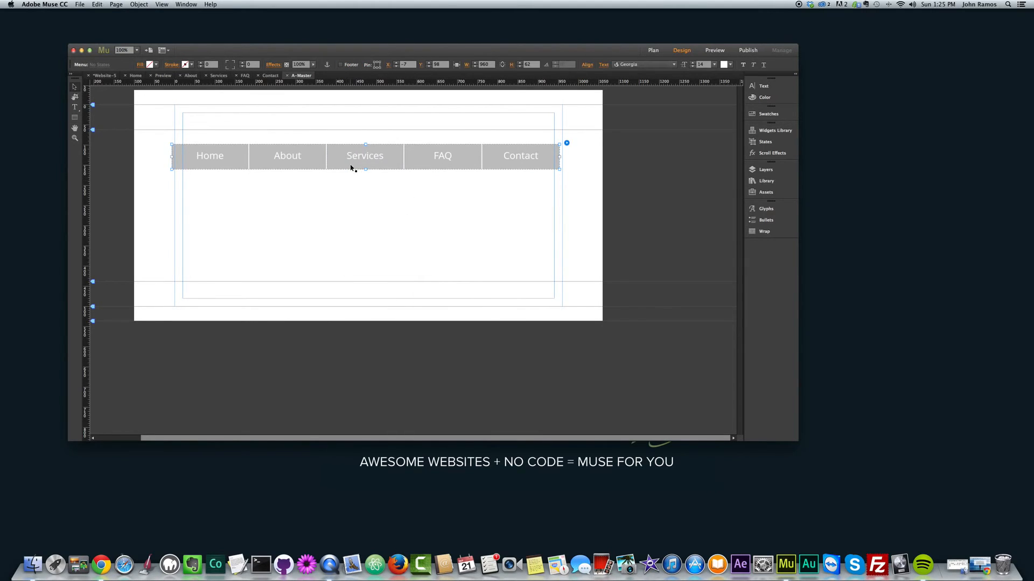
pyautogui.moveTo(352, 167); pyautogui.dragTo(357, 127)
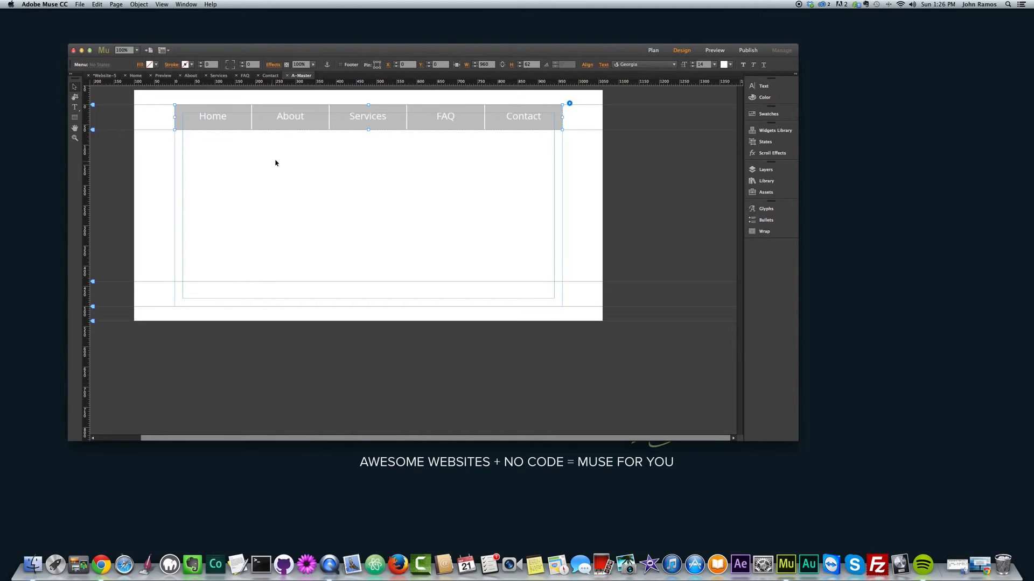
# Delete the page-level menu from the Home page and return to the site plan
pyautogui.click(97, 75)
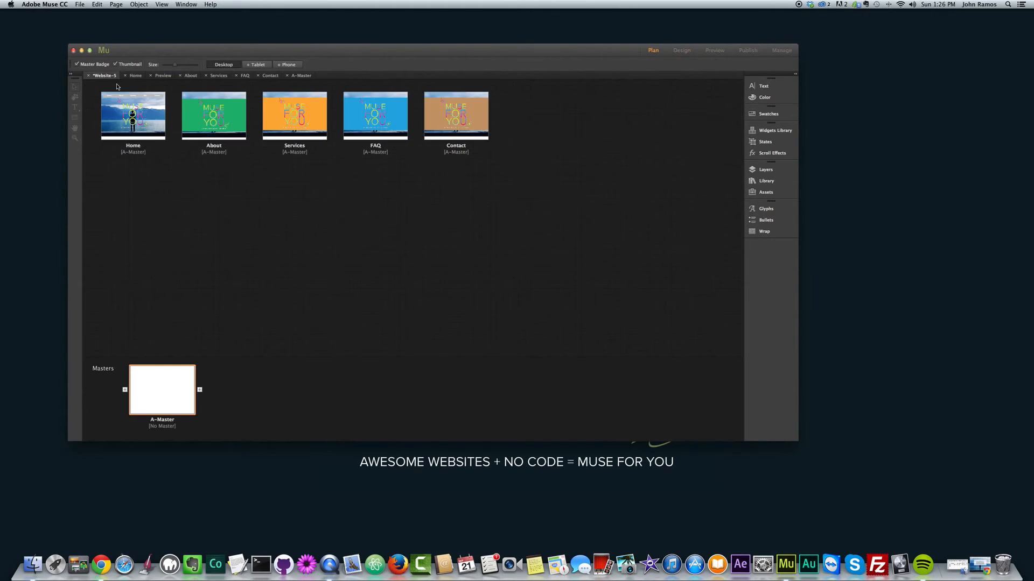
pyautogui.doubleClick(129, 114)
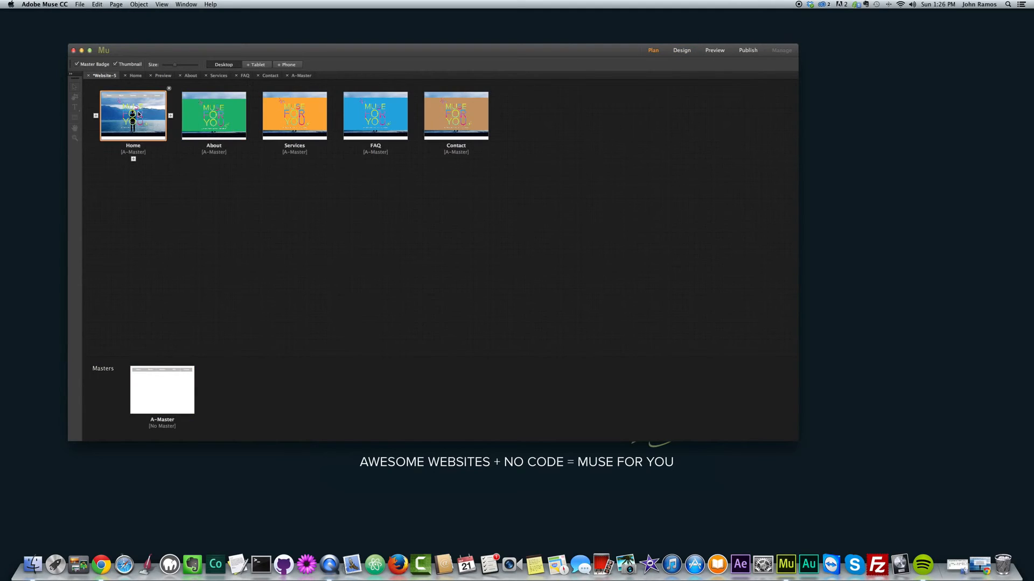
pyautogui.click(250, 130)
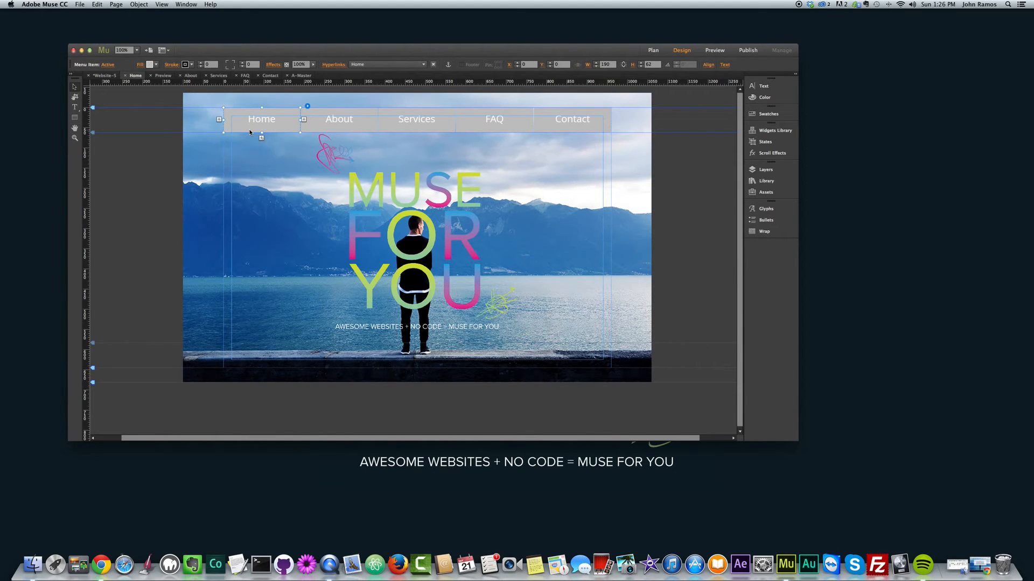
pyautogui.press('Delete')
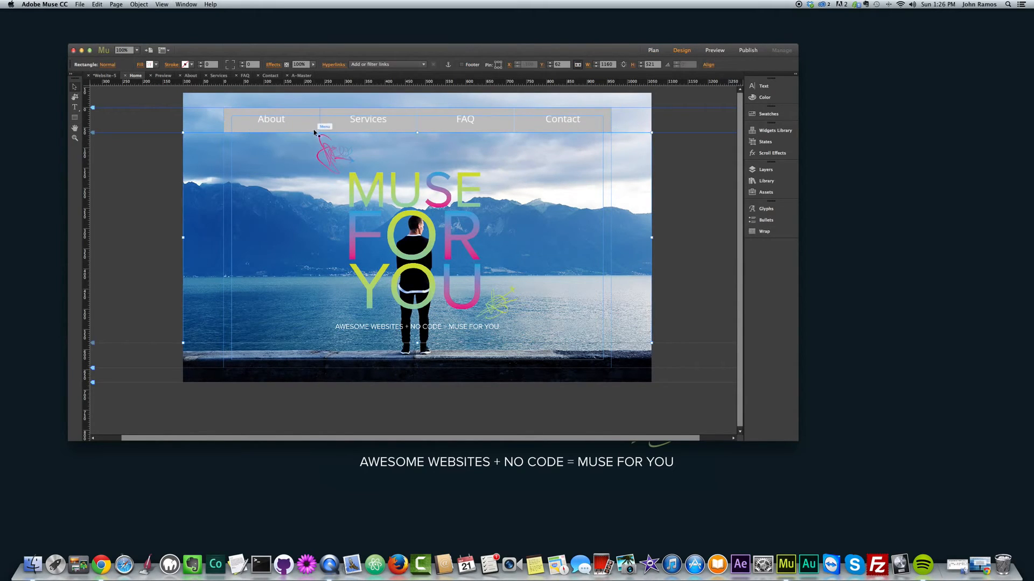
pyautogui.click(108, 76)
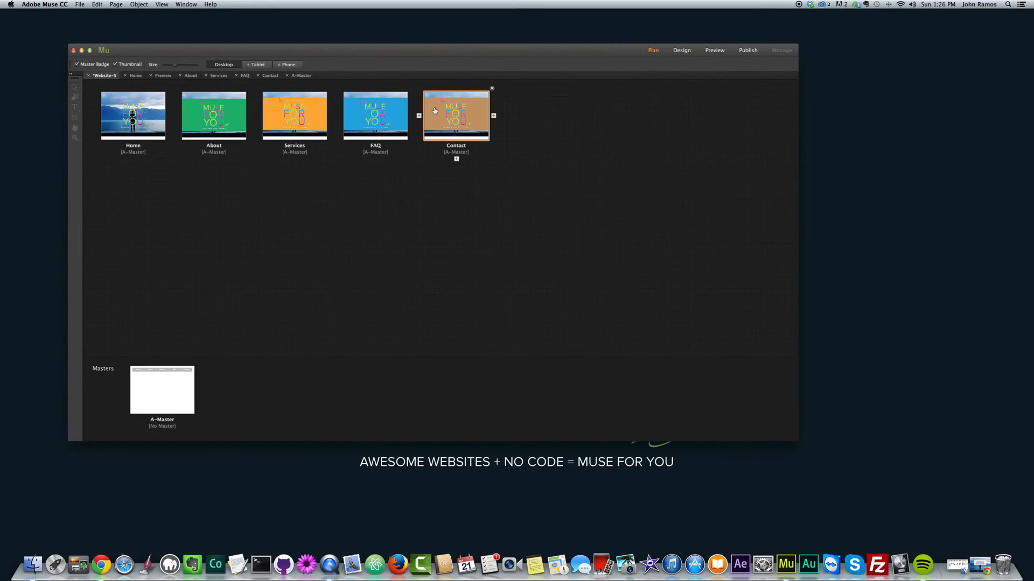
# Add a new layer above Layer 1 from the About page and make it the active layer
pyautogui.doubleClick(209, 117)
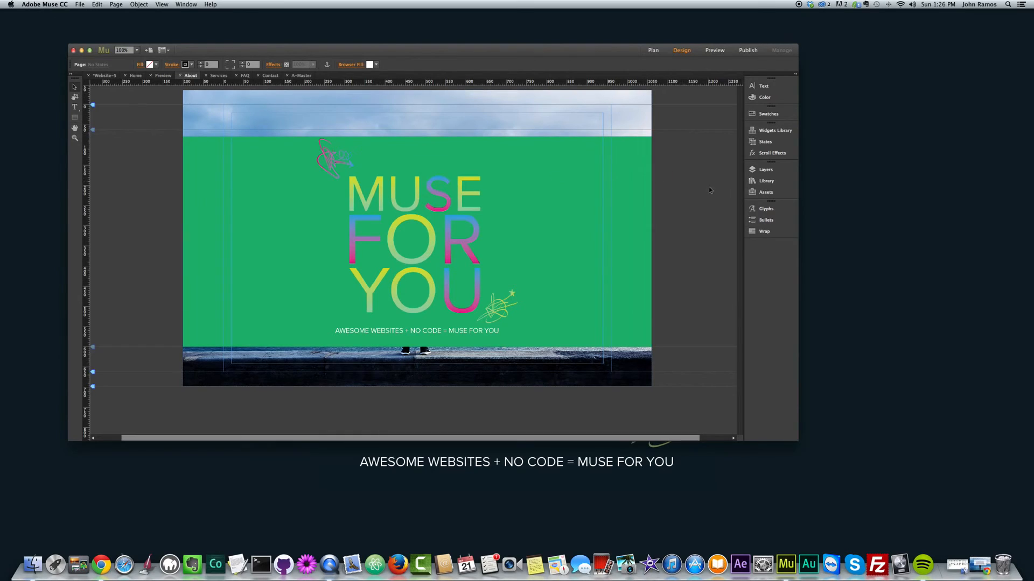
pyautogui.click(760, 171)
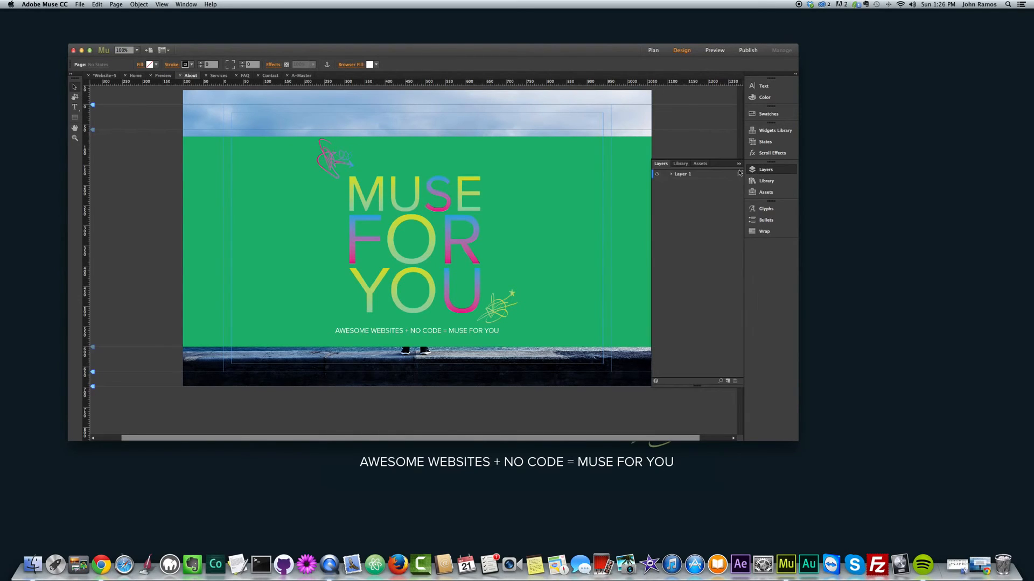
pyautogui.click(728, 381)
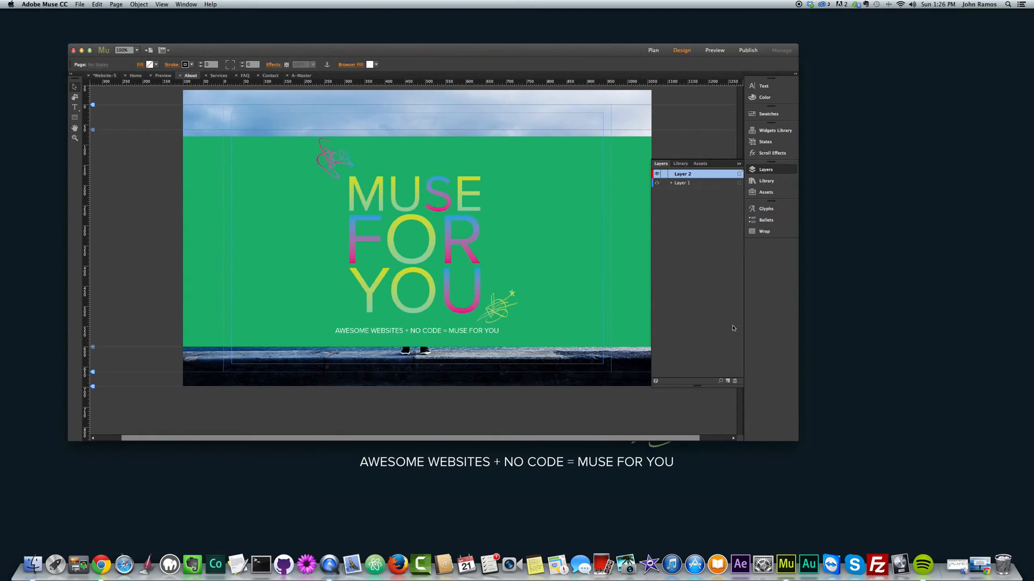
pyautogui.click(679, 184)
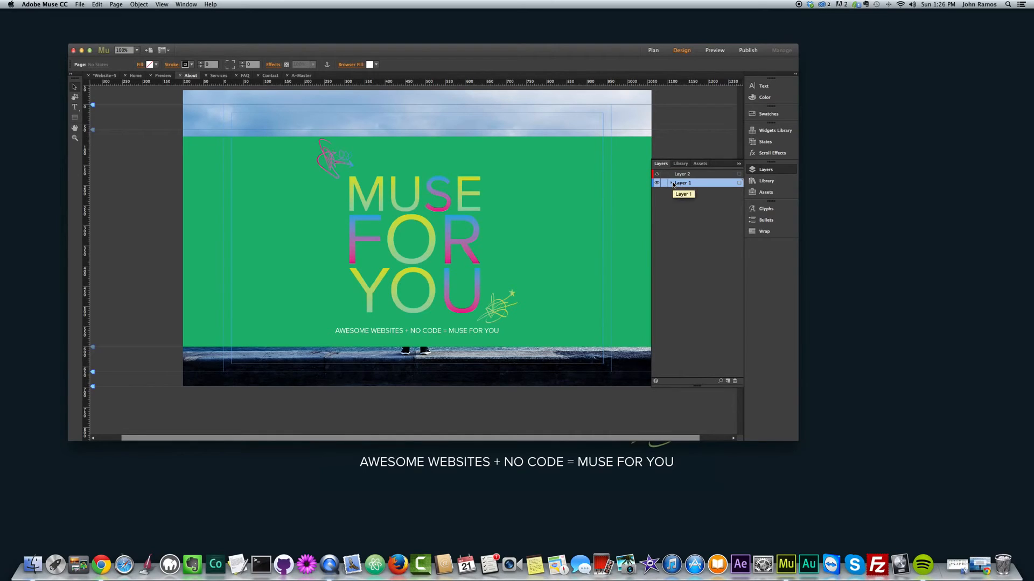
pyautogui.click(672, 183)
pyautogui.click(671, 184)
pyautogui.click(699, 174)
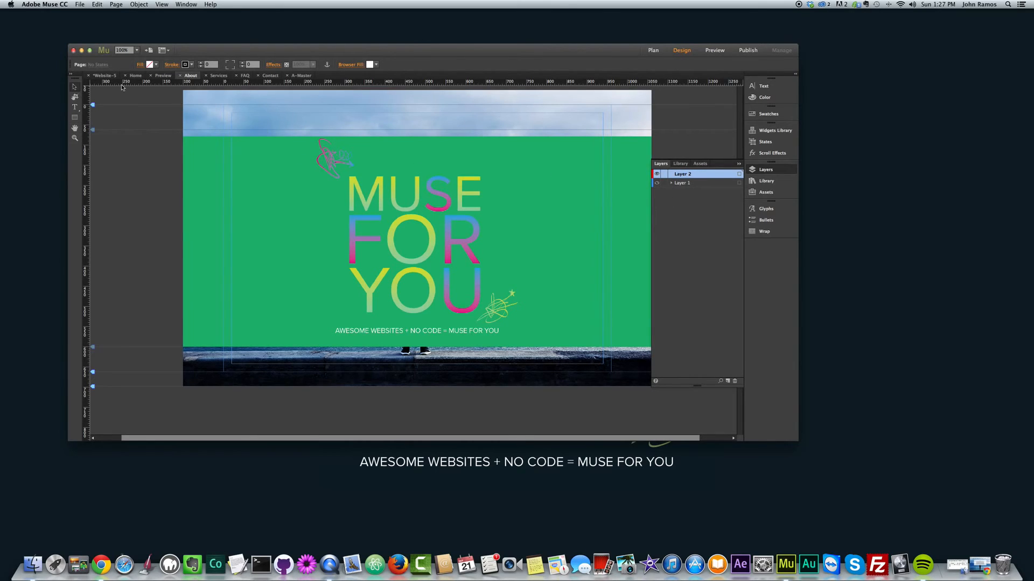
# Open the A-Master page and move its menu from Layer 1 up into Layer 2
pyautogui.click(105, 77)
pyautogui.doubleClick(158, 385)
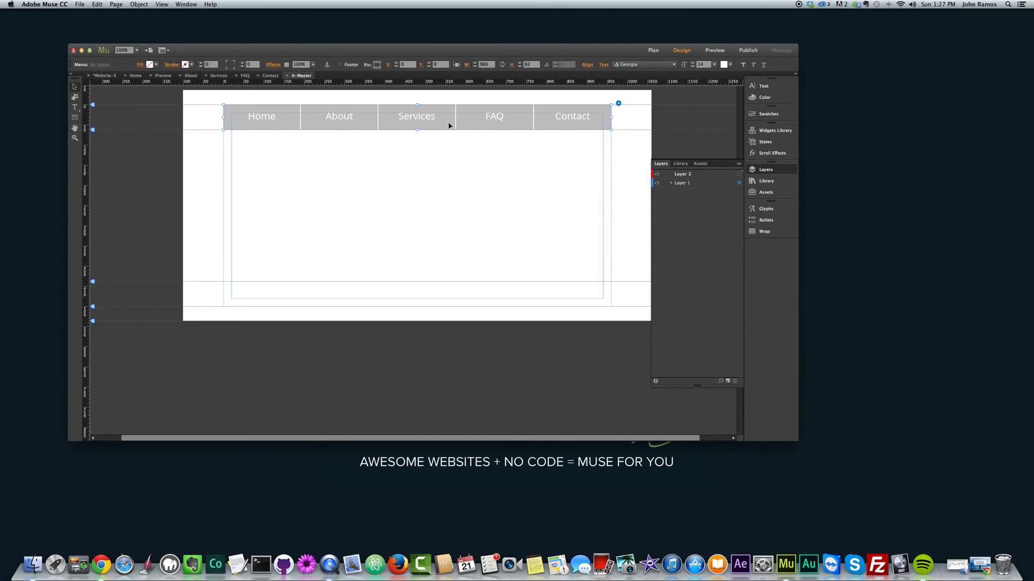
pyautogui.click(671, 183)
pyautogui.click(692, 192)
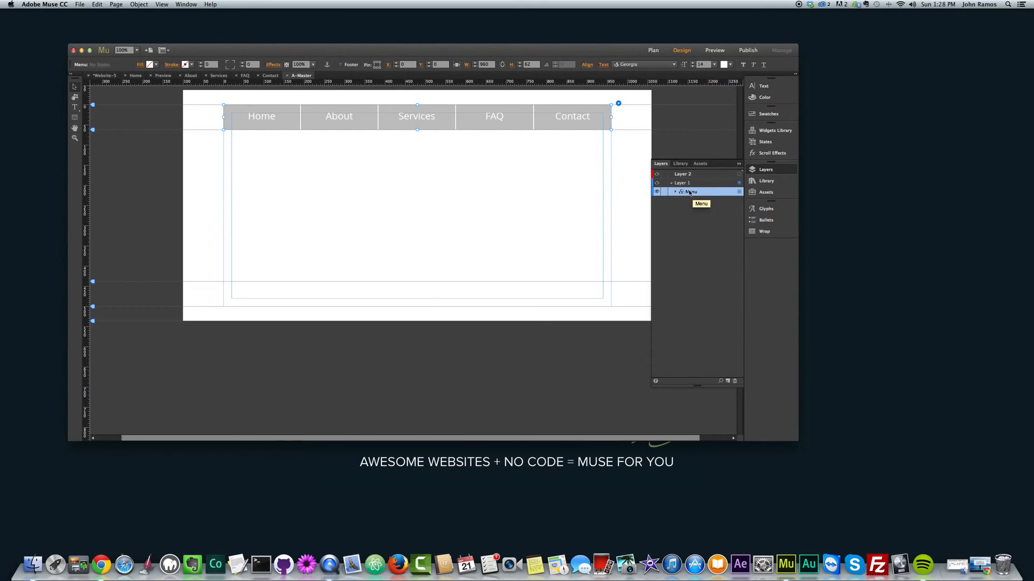
pyautogui.click(669, 185)
pyautogui.click(668, 184)
pyautogui.click(692, 193)
pyautogui.moveTo(691, 193); pyautogui.dragTo(696, 183)
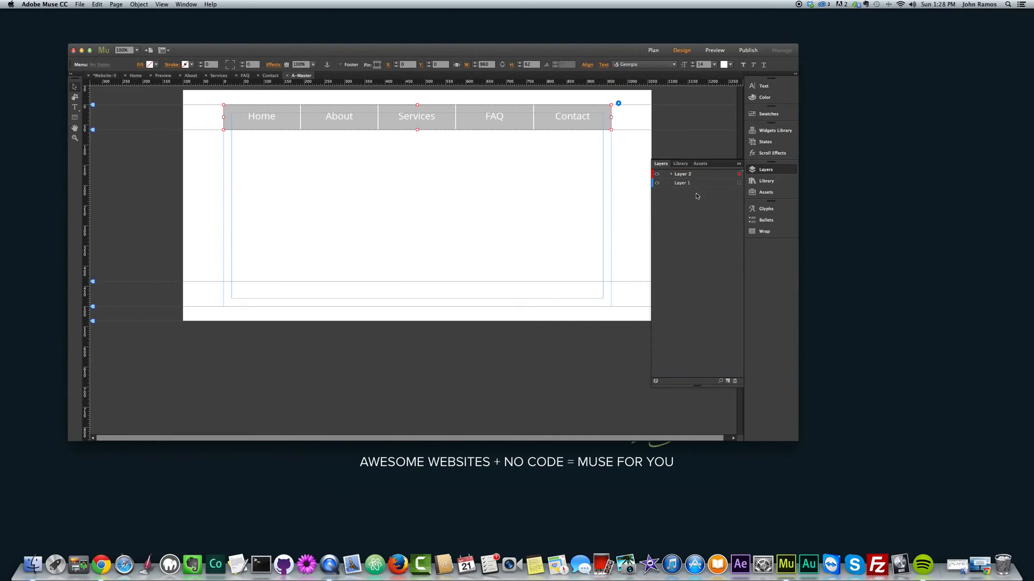
pyautogui.click(671, 174)
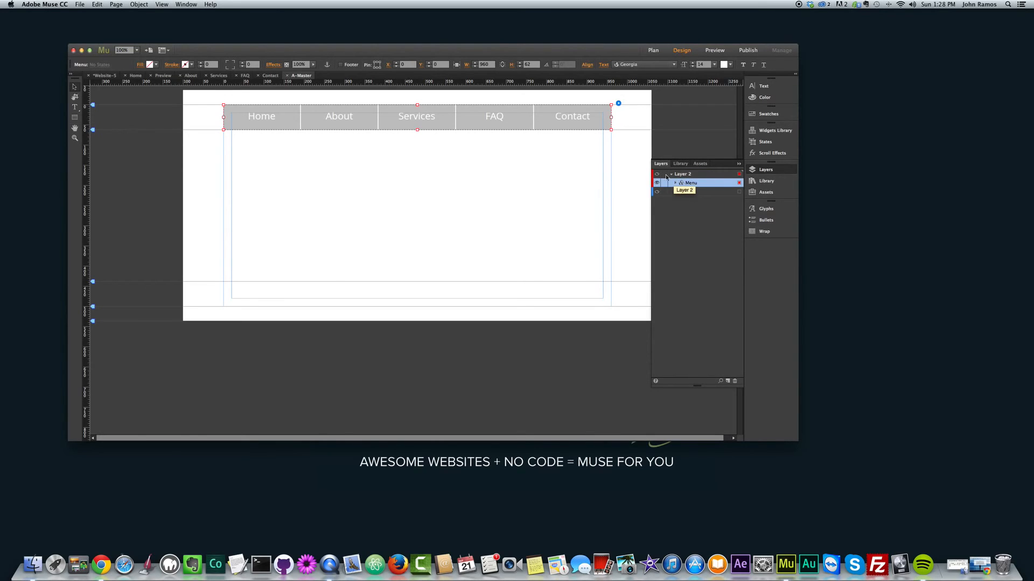
pyautogui.click(671, 174)
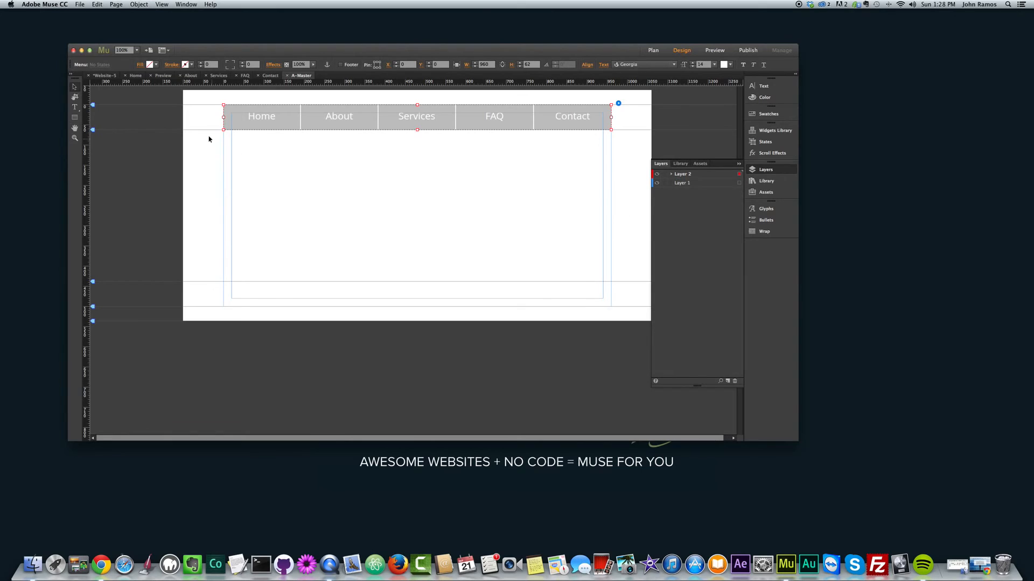
# Preview the site and test the horizontal menu's links to the Home, About, Services, FAQ and Contact pages
pyautogui.click(105, 75)
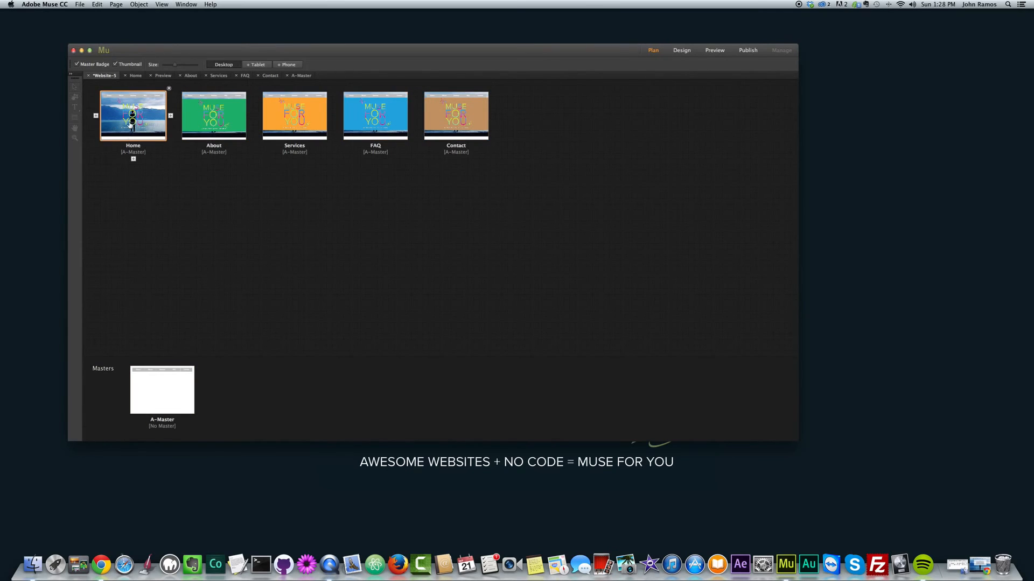
pyautogui.click(715, 50)
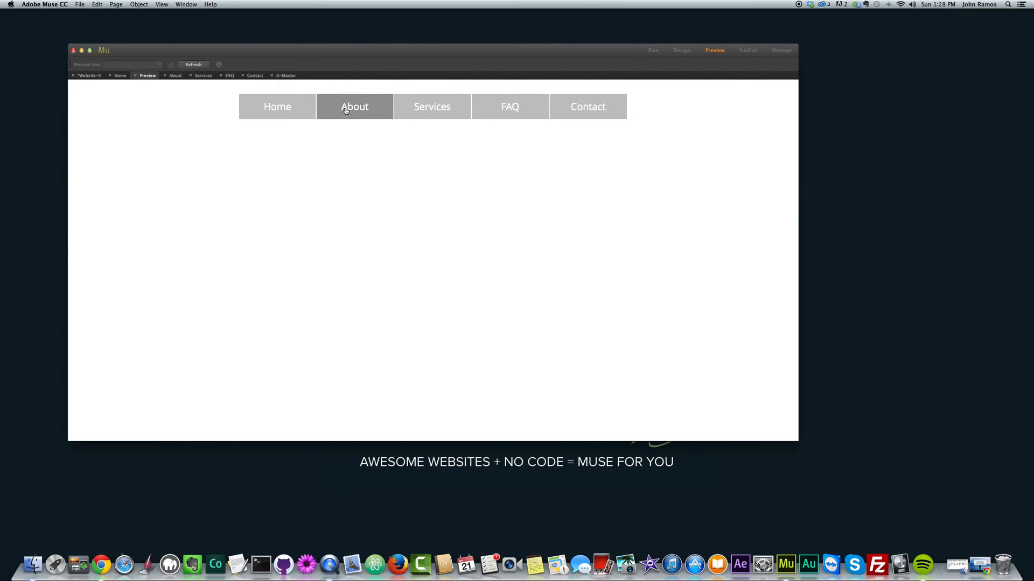
pyautogui.click(278, 107)
pyautogui.click(418, 108)
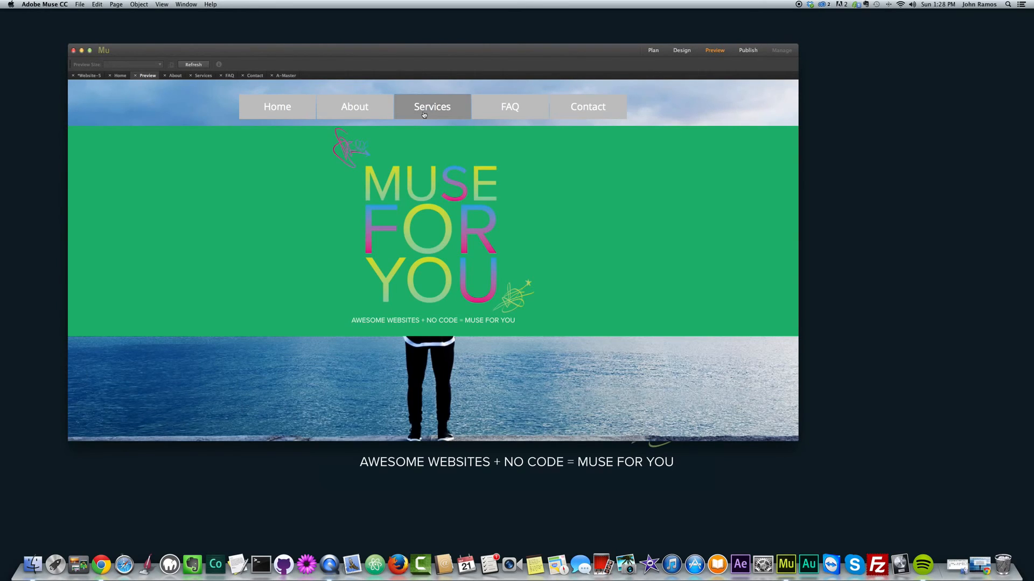
pyautogui.click(504, 111)
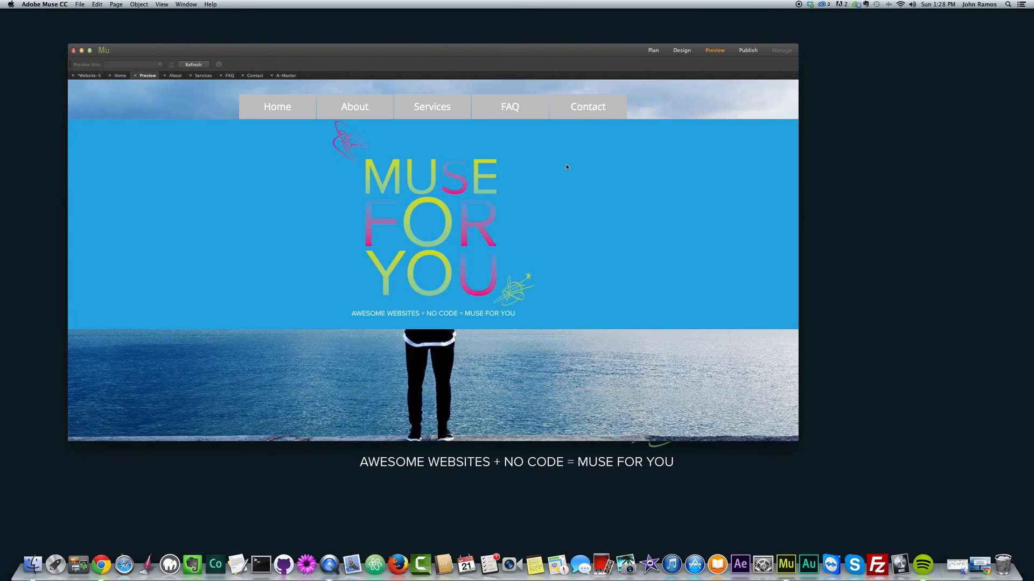
pyautogui.click(585, 111)
pyautogui.click(277, 106)
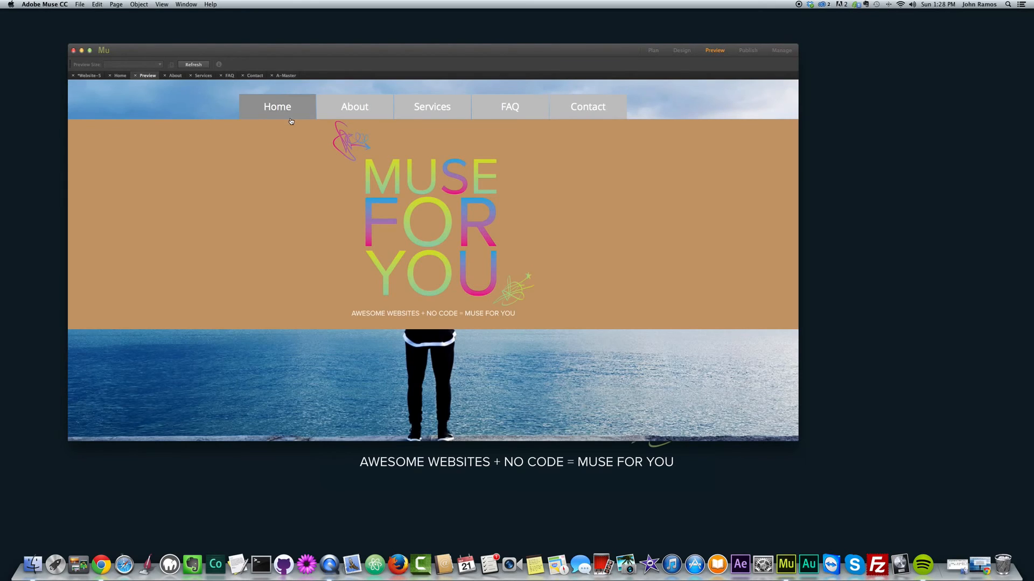
pyautogui.click(347, 106)
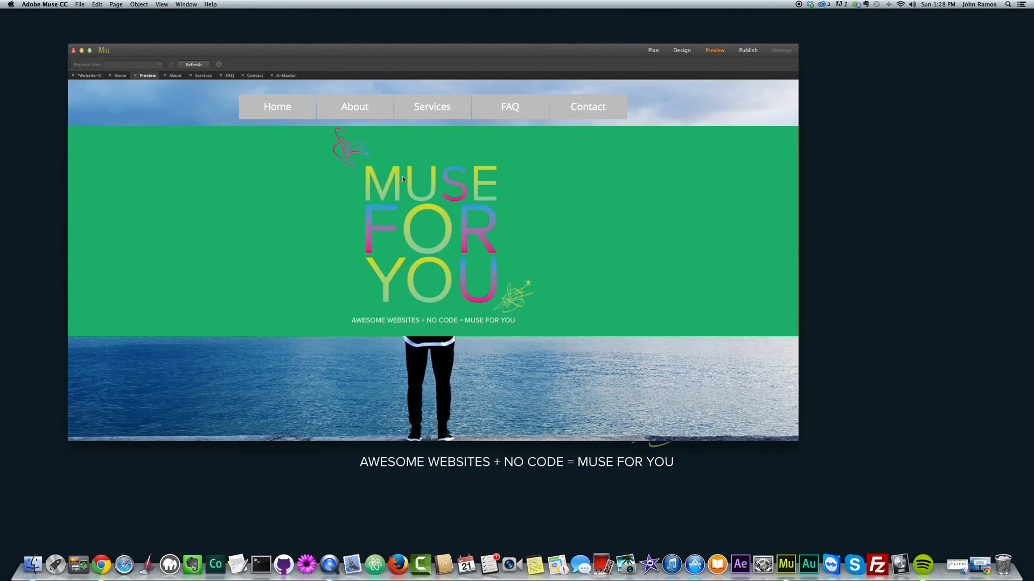
pyautogui.click(425, 119)
pyautogui.click(485, 113)
pyautogui.click(574, 113)
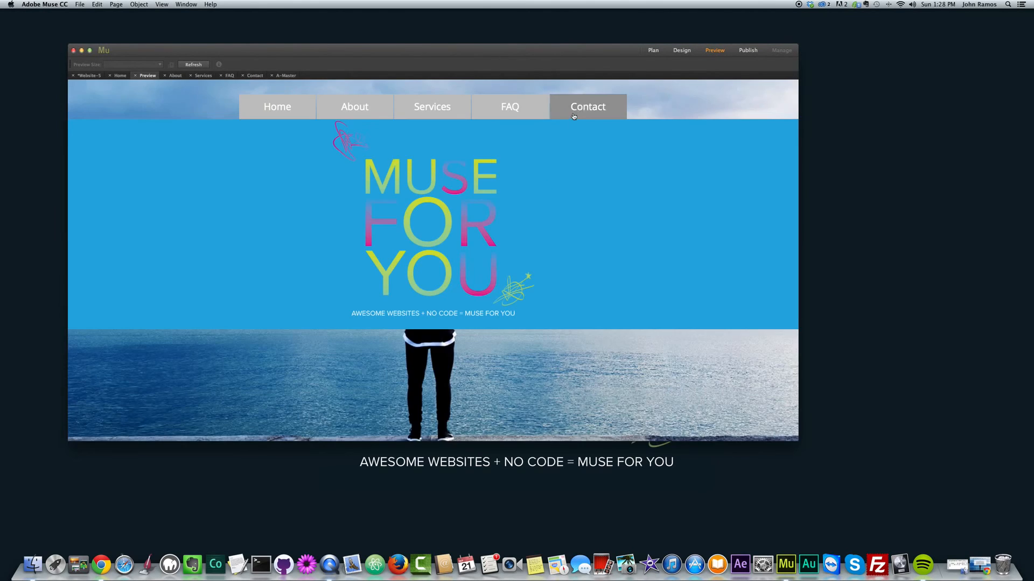
pyautogui.click(355, 107)
pyautogui.click(280, 111)
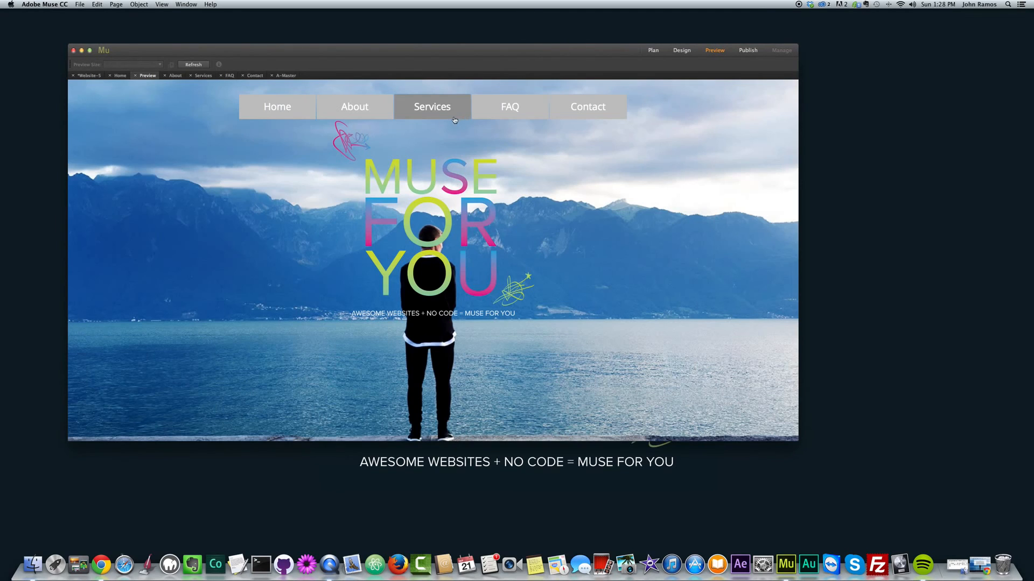
# Reopen the A-Master page and examine the individual About, Services, FAQ and Contact menu items
pyautogui.click(681, 50)
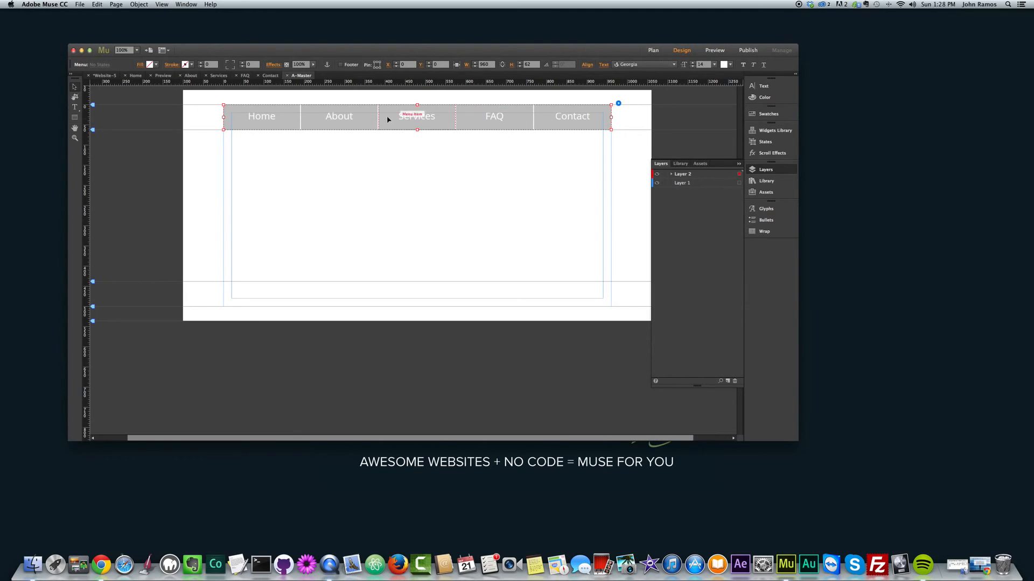
pyautogui.click(654, 52)
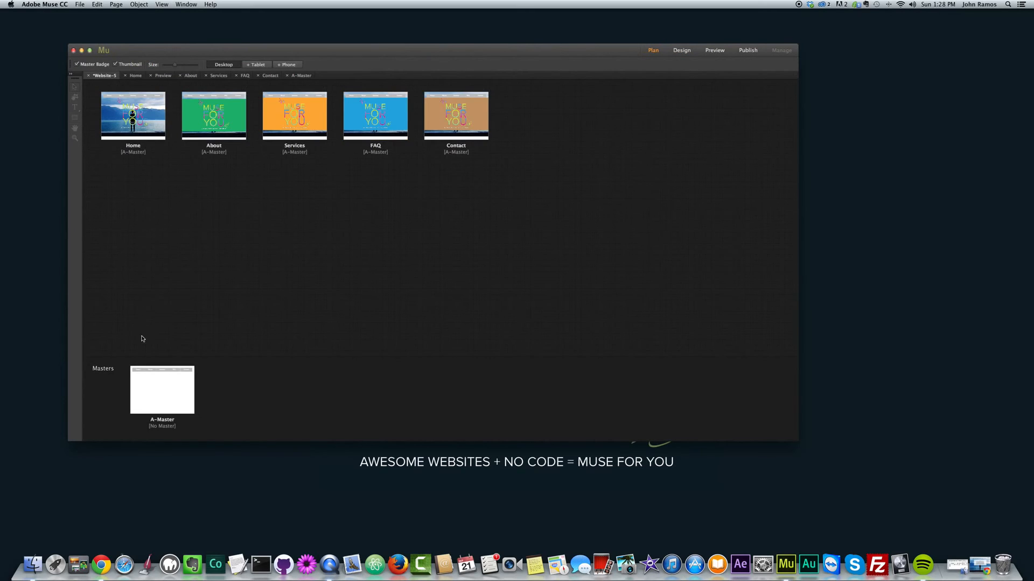
pyautogui.doubleClick(163, 392)
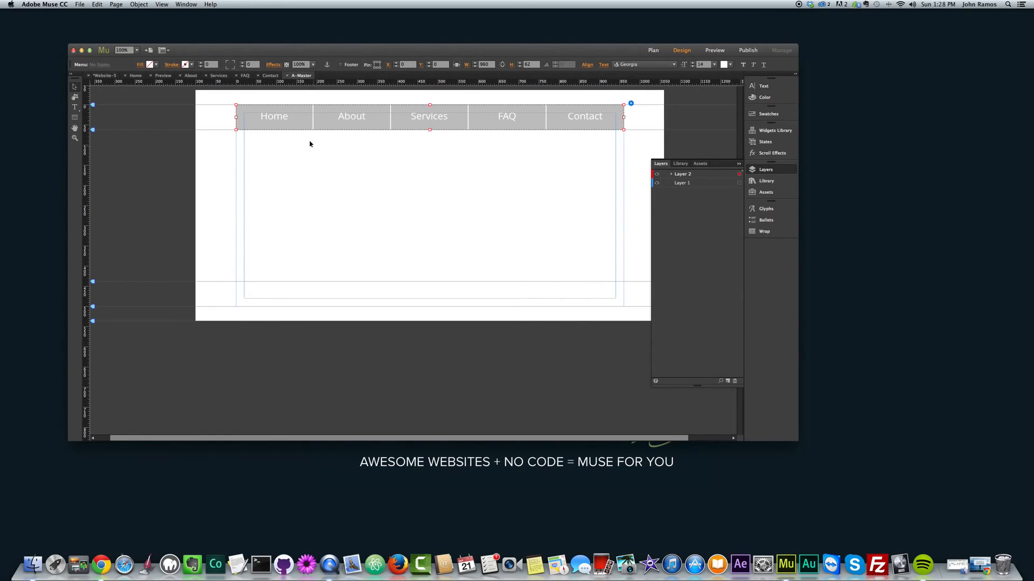
pyautogui.click(316, 119)
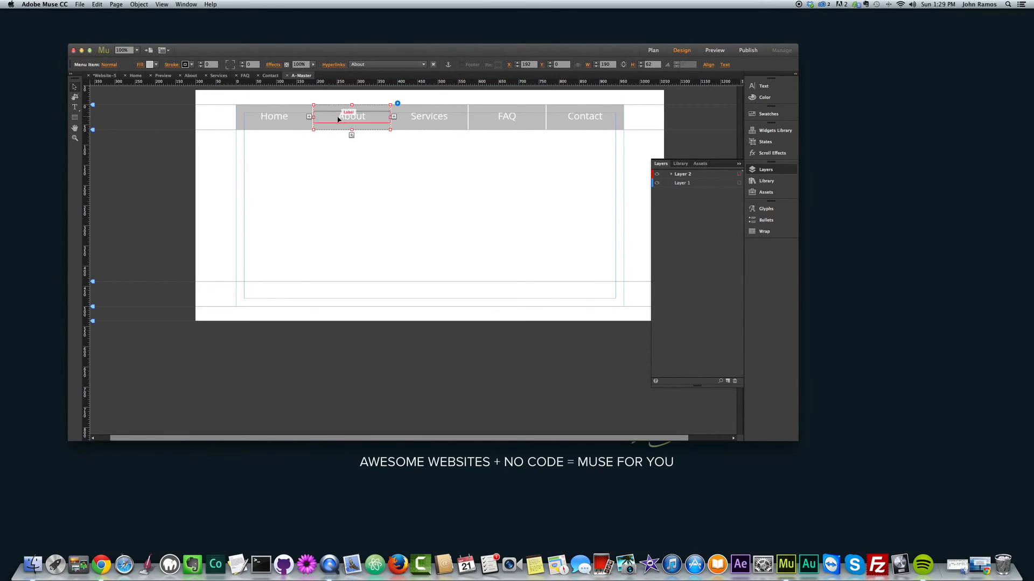
pyautogui.click(308, 128)
pyautogui.click(358, 125)
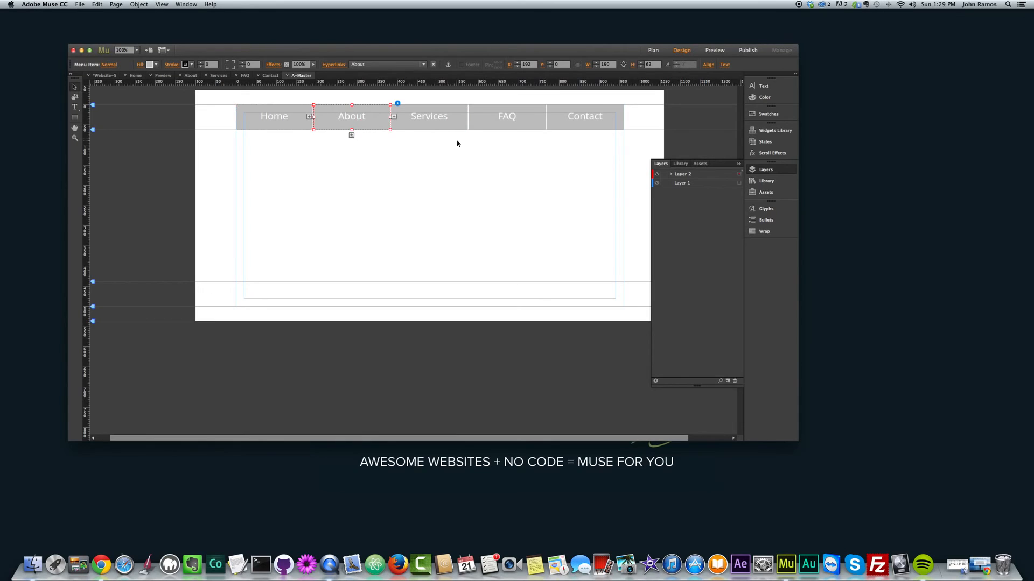
pyautogui.click(423, 123)
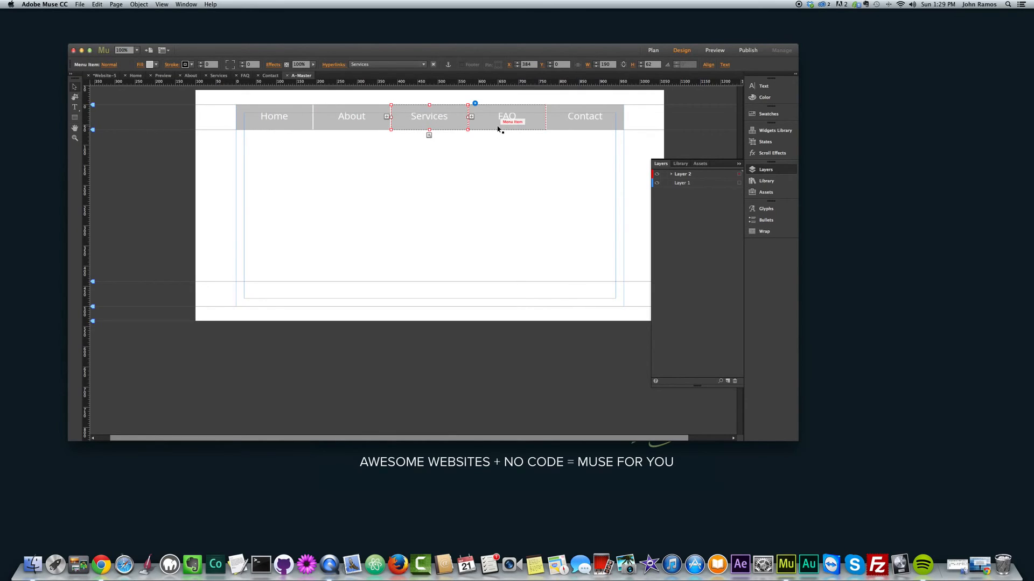
pyautogui.click(498, 127)
pyautogui.click(577, 126)
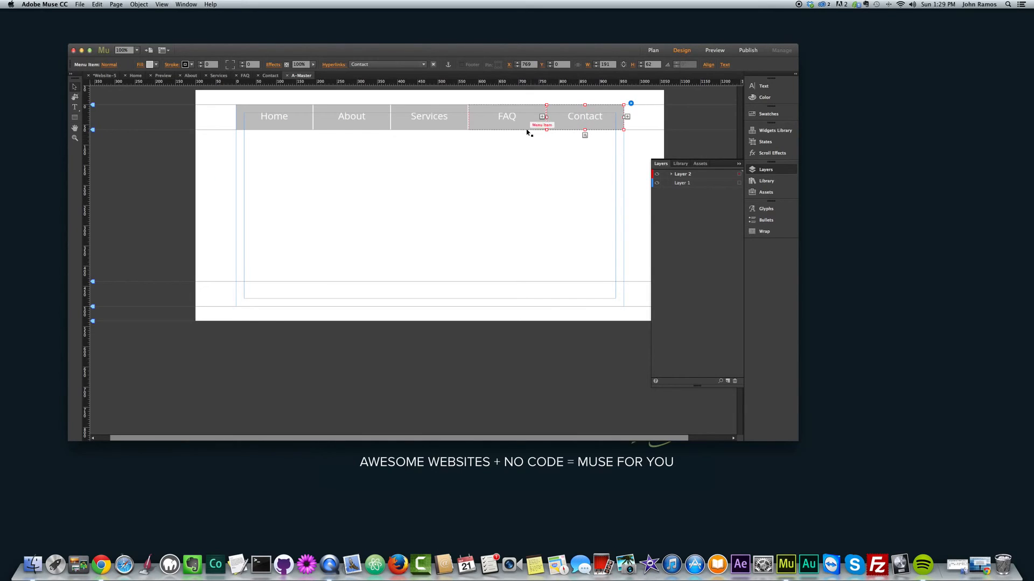
# Open the Home page and try to select the master menu's items there
pyautogui.click(106, 79)
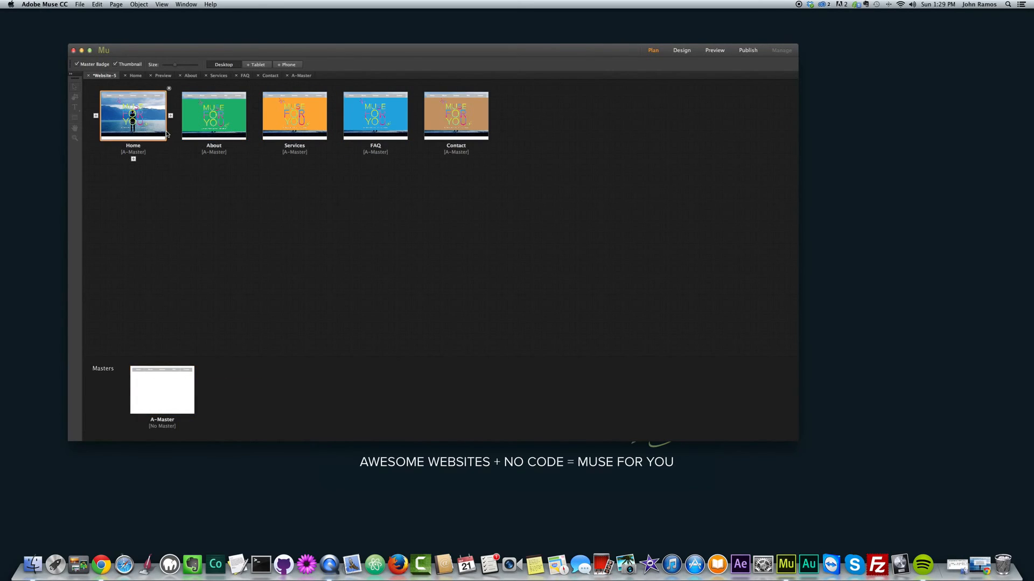
pyautogui.doubleClick(133, 115)
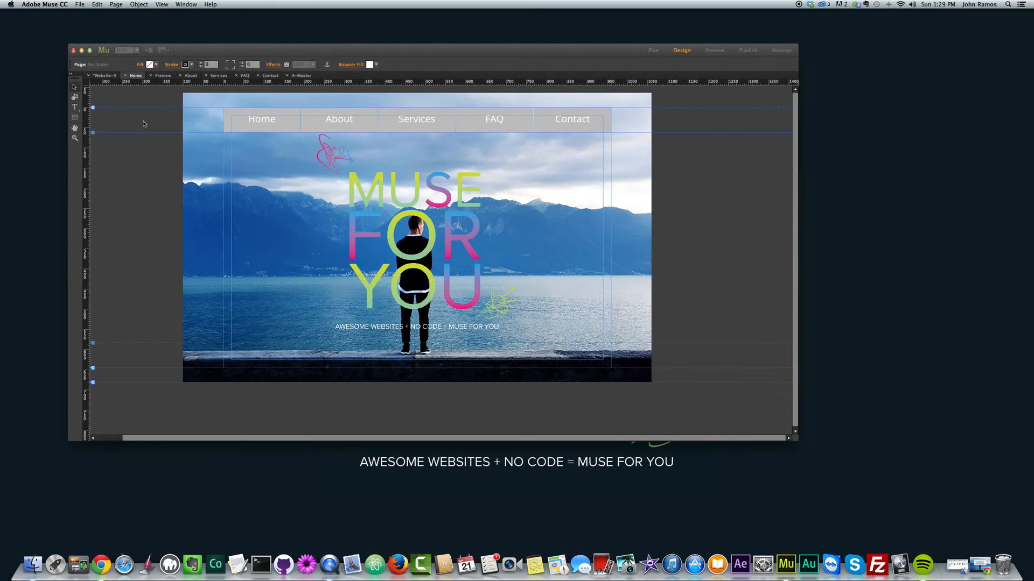
pyautogui.click(587, 125)
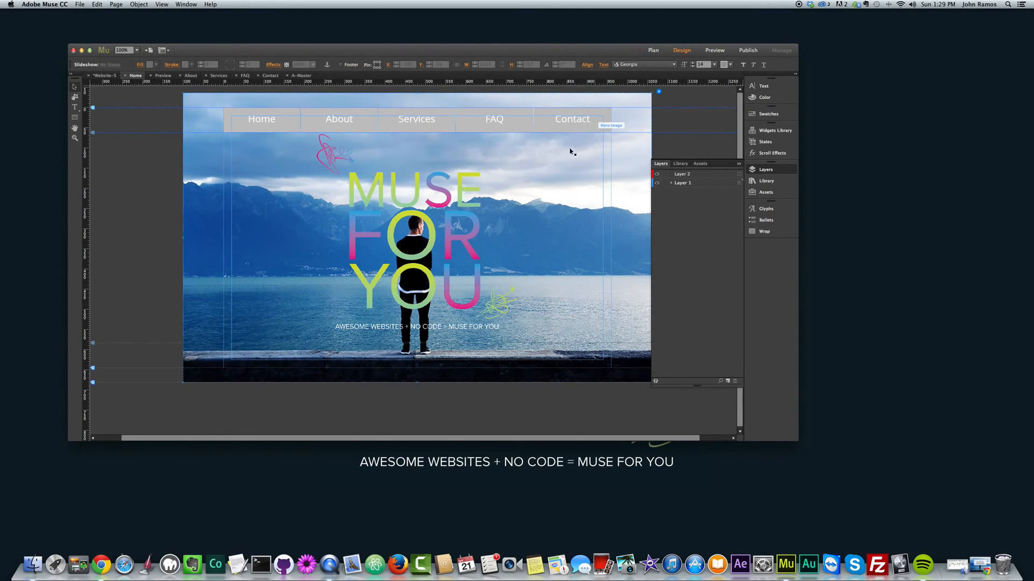
pyautogui.click(270, 133)
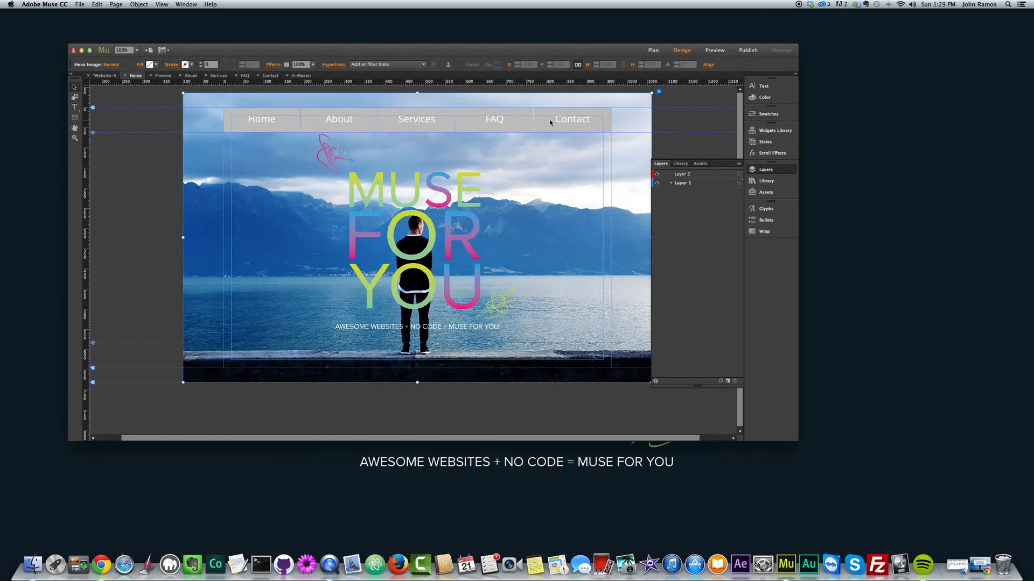
# On the A-Master page, select the whole menu and set its direction to Vertical
pyautogui.click(104, 76)
pyautogui.click(158, 393)
pyautogui.doubleClick(158, 393)
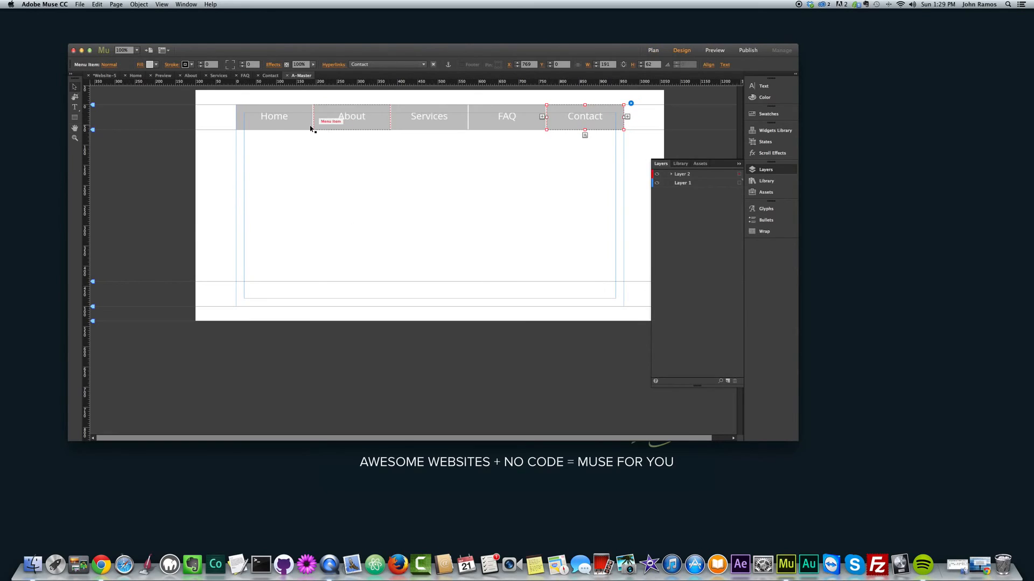
pyautogui.click(292, 124)
pyautogui.click(434, 135)
pyautogui.click(435, 125)
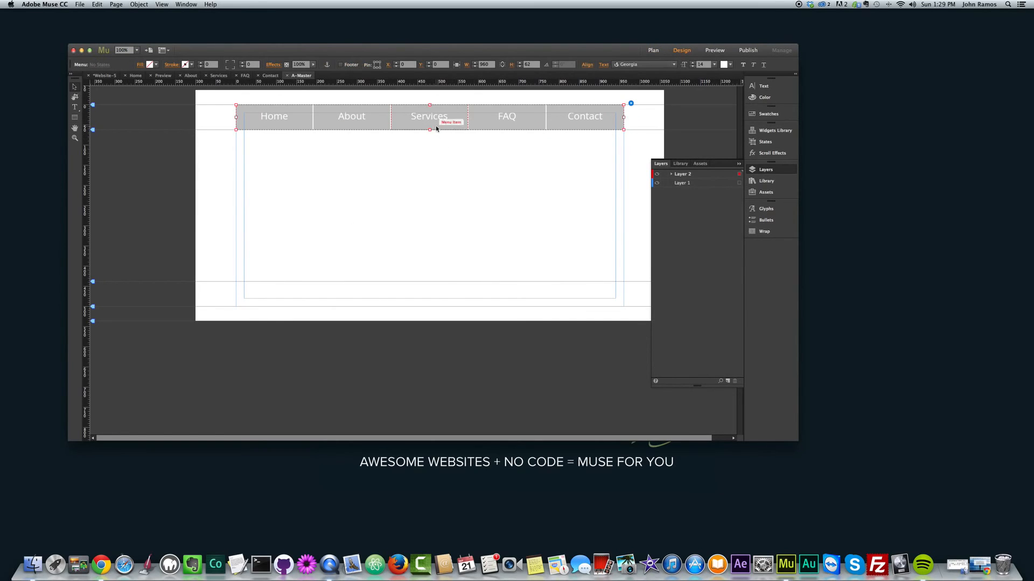
pyautogui.click(631, 104)
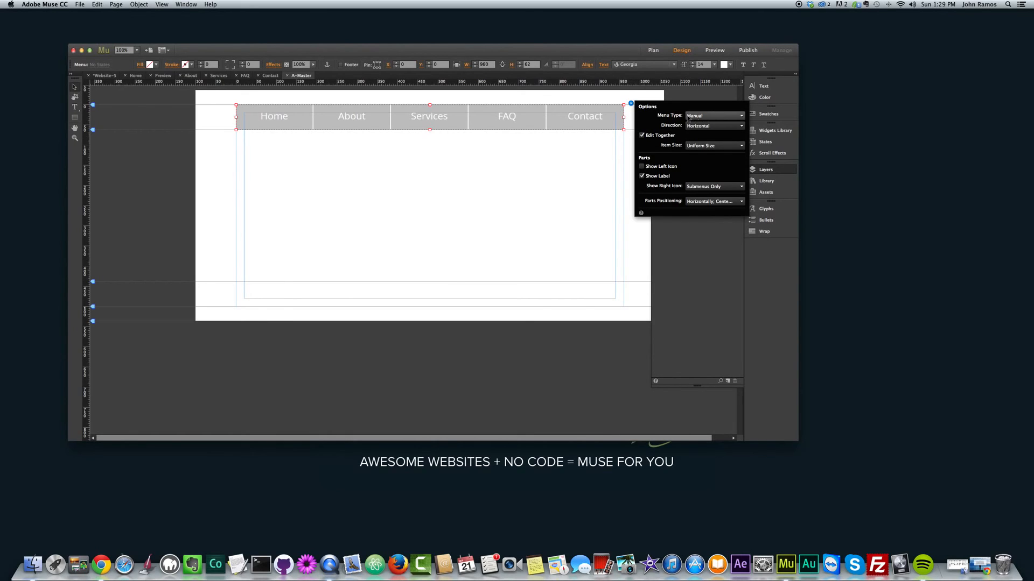
pyautogui.click(700, 126)
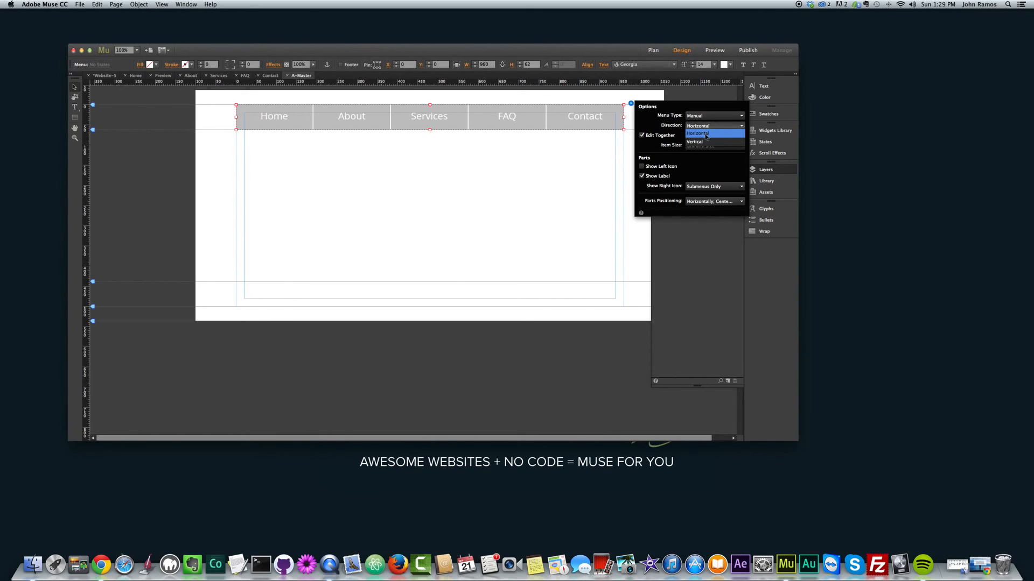
pyautogui.click(701, 142)
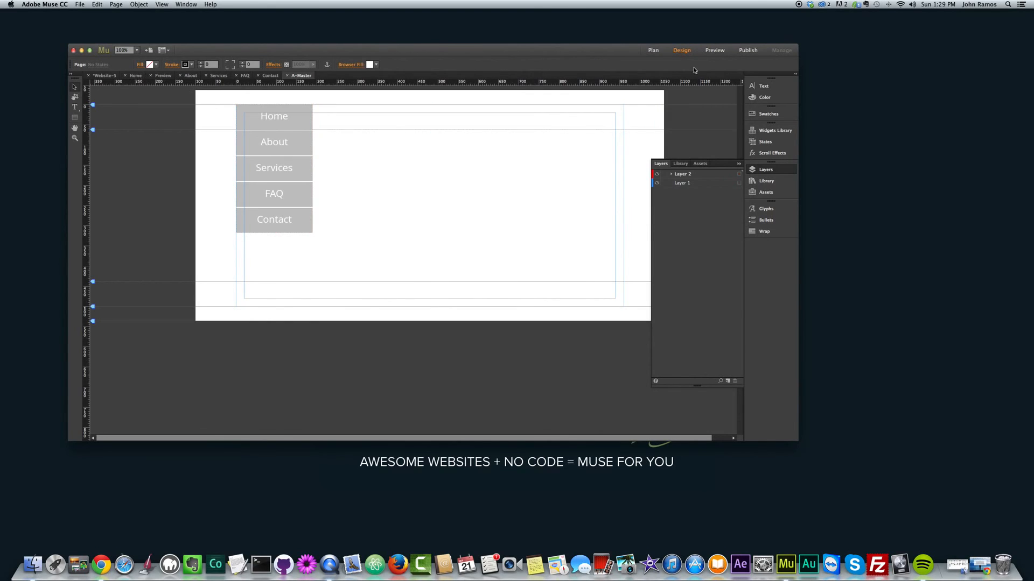
# Test the vertical menu's page links in preview and reopen the Home page for editing from the site plan
pyautogui.click(715, 51)
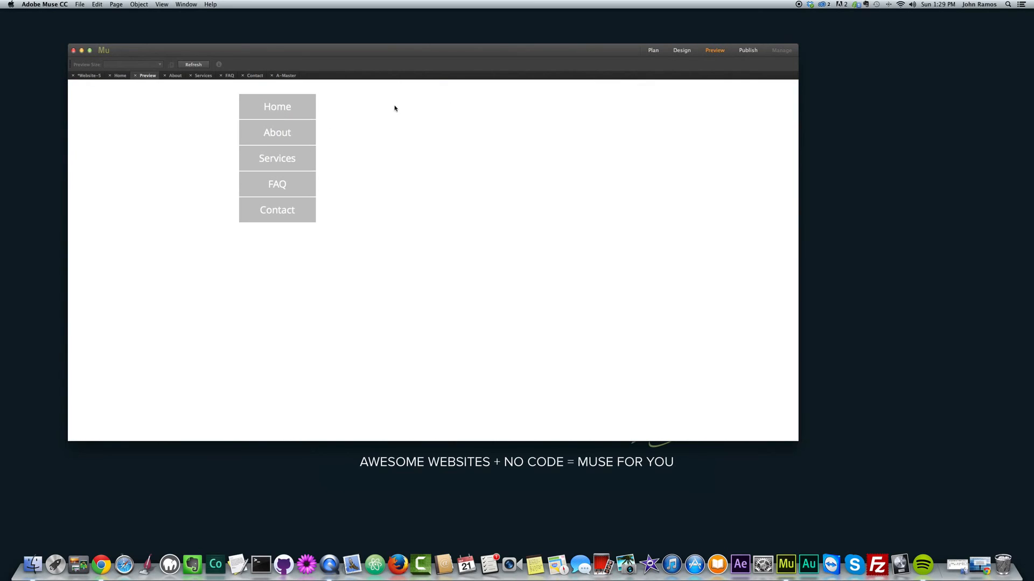
pyautogui.click(278, 133)
pyautogui.click(278, 162)
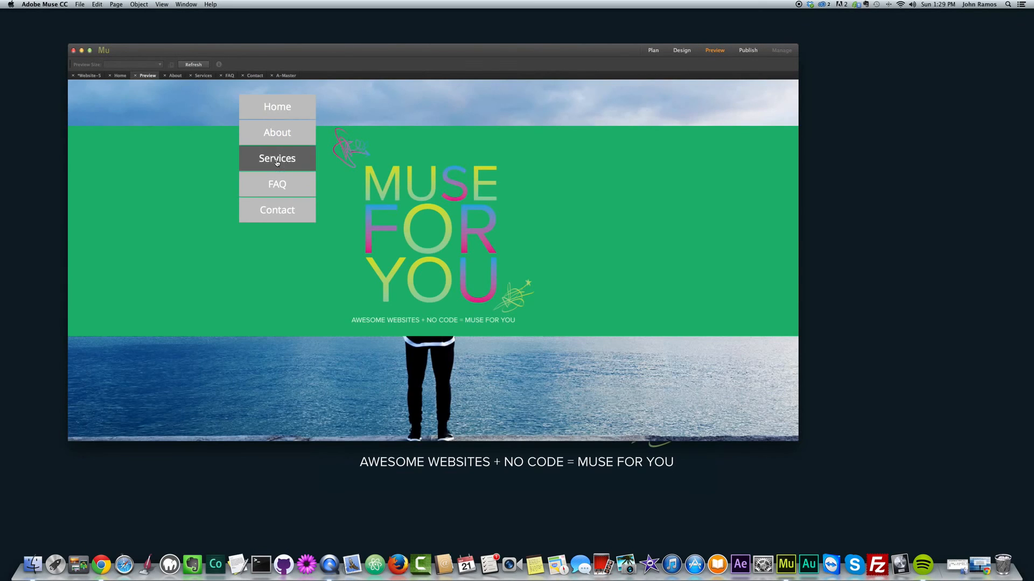
pyautogui.click(280, 185)
pyautogui.click(282, 216)
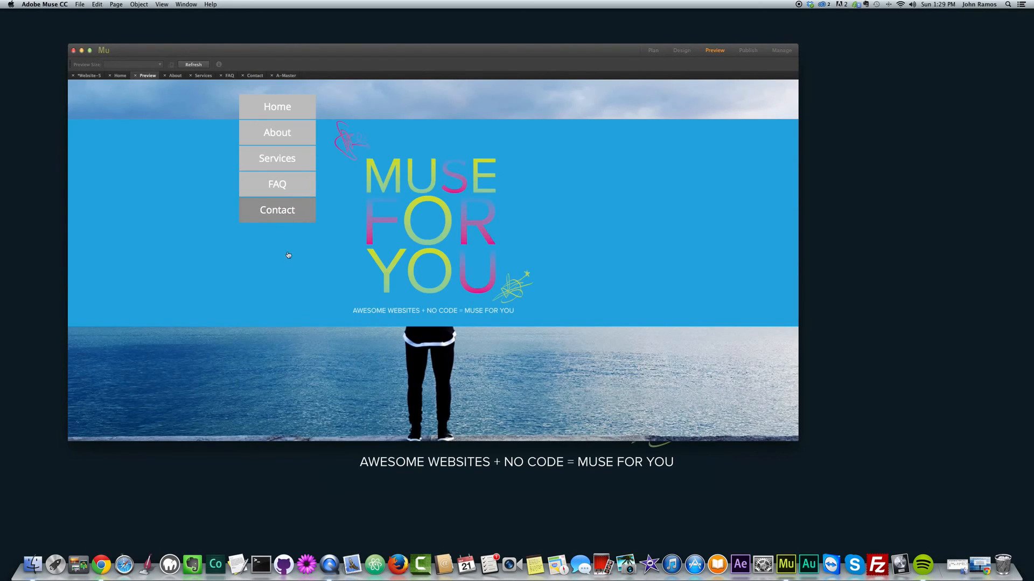
pyautogui.click(283, 108)
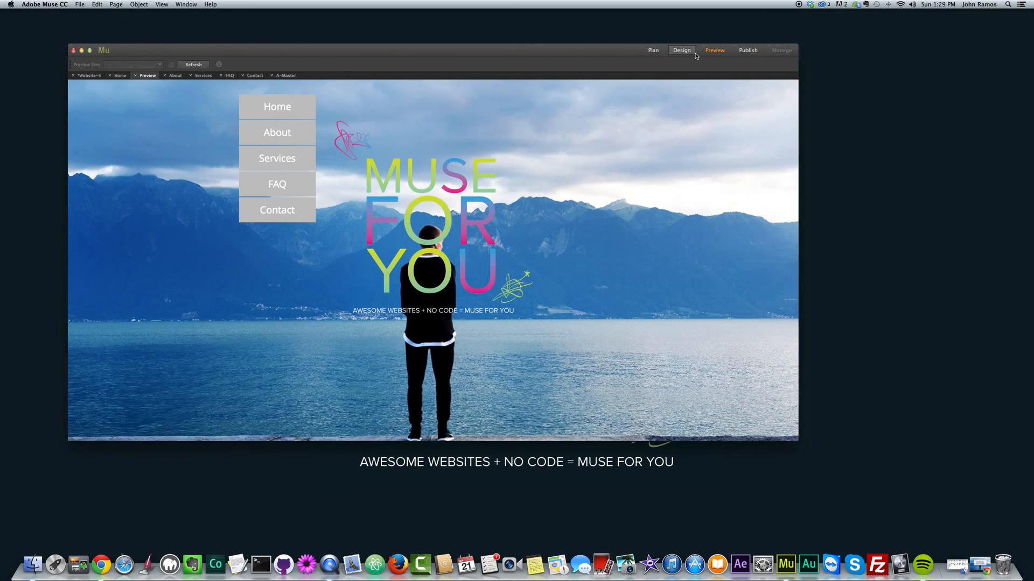
pyautogui.click(653, 50)
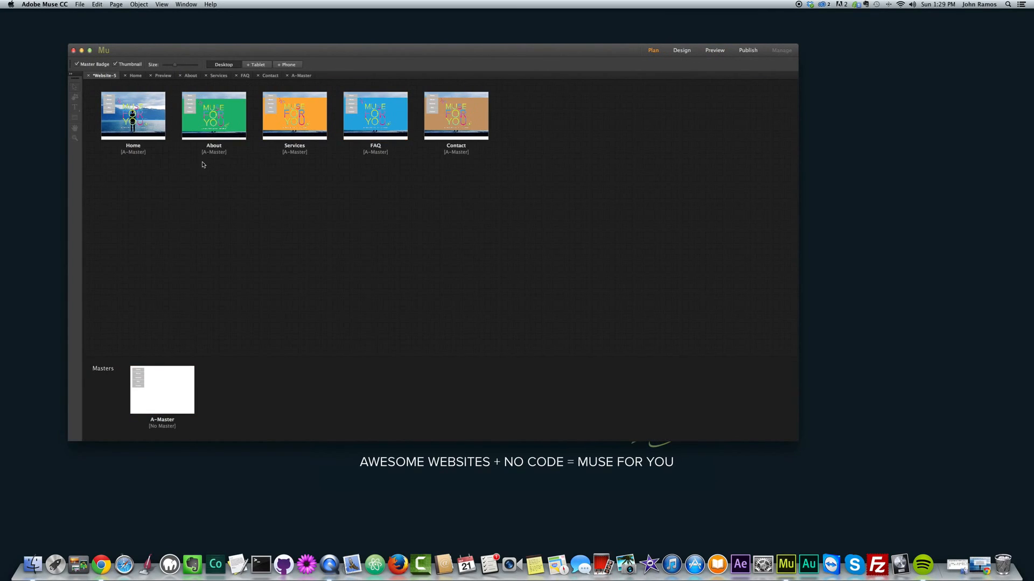
pyautogui.doubleClick(133, 115)
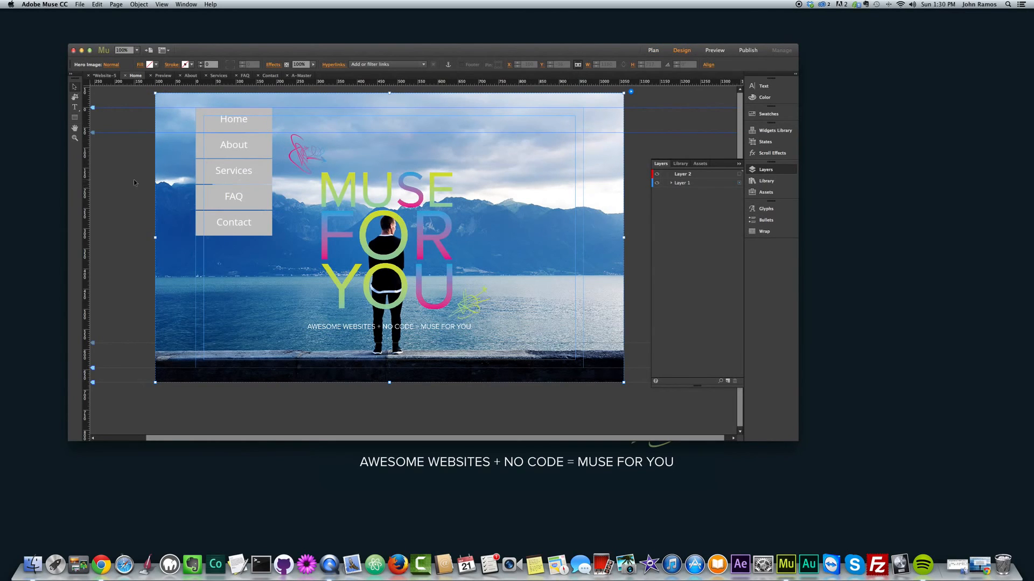
# Try to select the master menu on the Home page, then open the A-Master page from the site plan
pyautogui.click(250, 116)
pyautogui.click(269, 128)
pyautogui.click(105, 75)
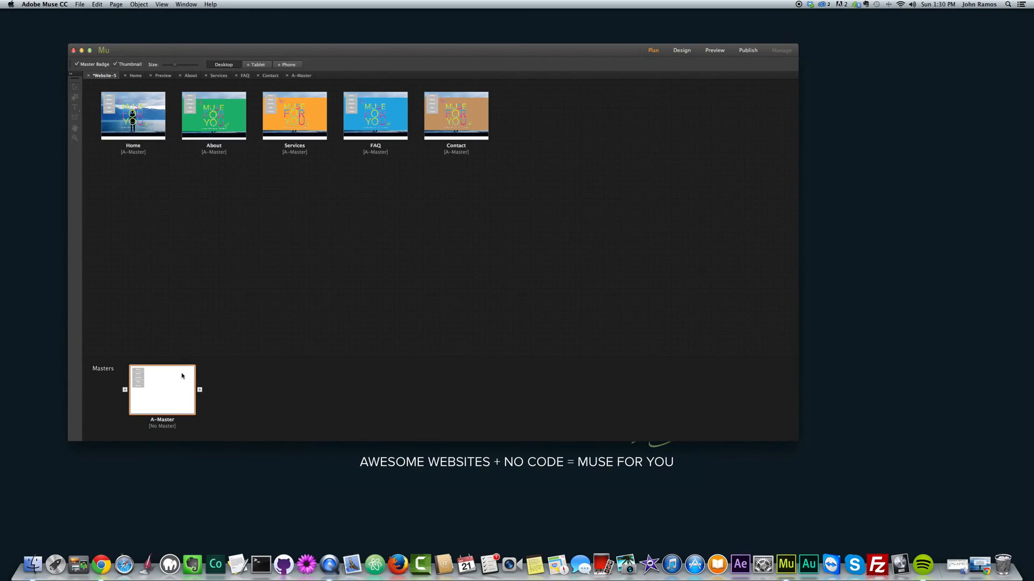
pyautogui.doubleClick(183, 377)
# Set the Normal state fill of the Home menu item on A-Master to yellow with 50% opacity
pyautogui.click(299, 121)
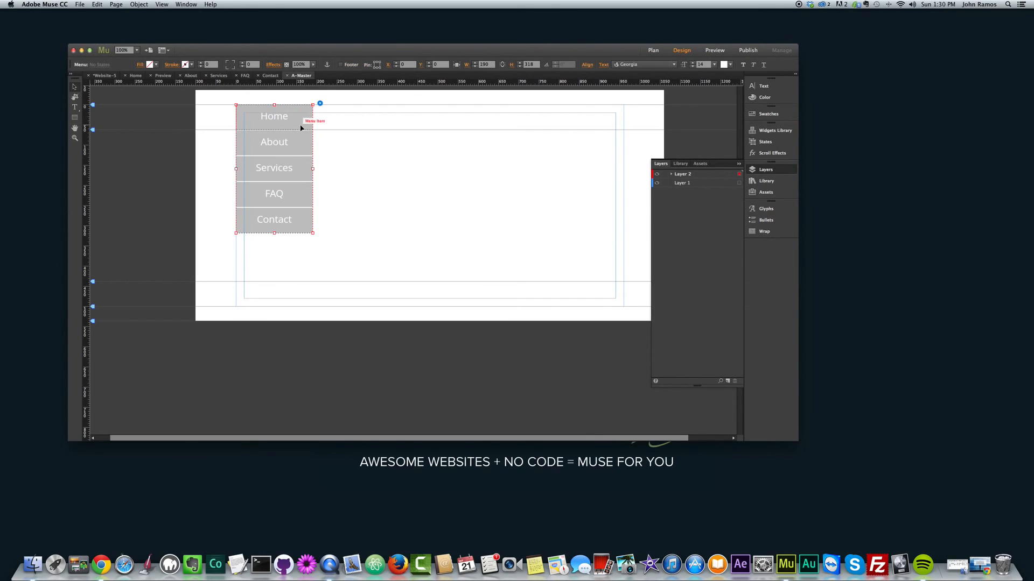
pyautogui.click(303, 127)
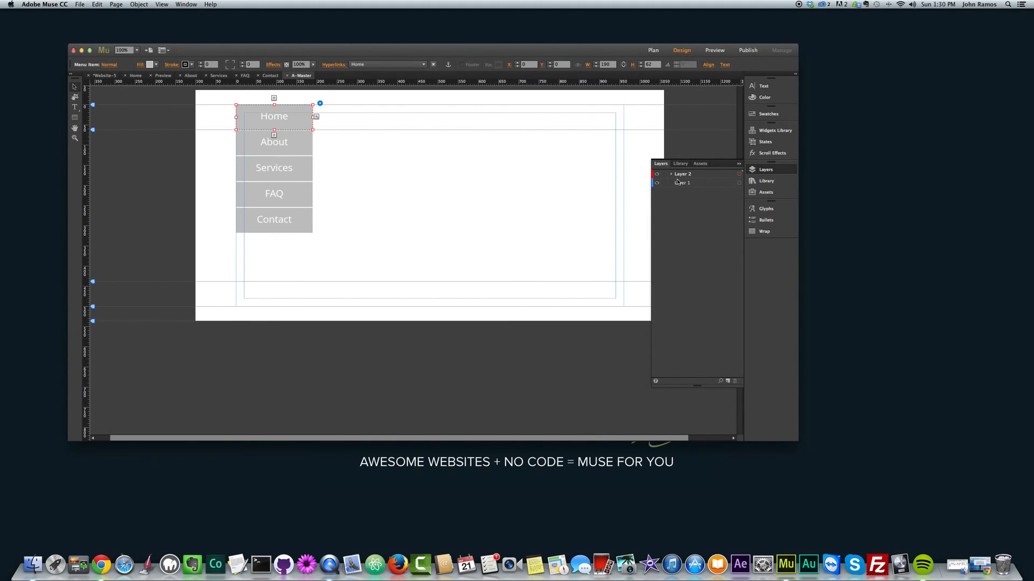
pyautogui.click(762, 142)
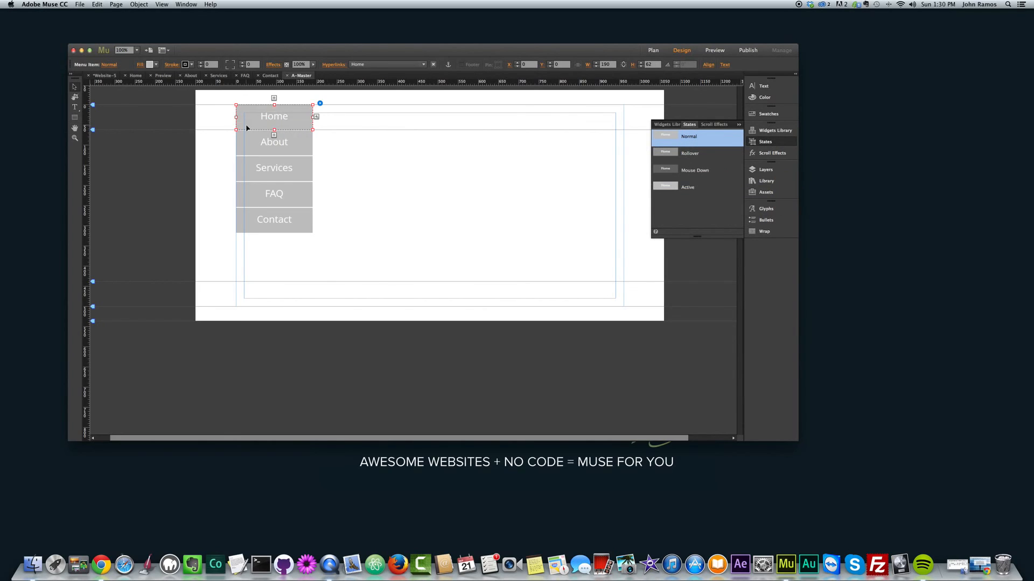
pyautogui.click(149, 65)
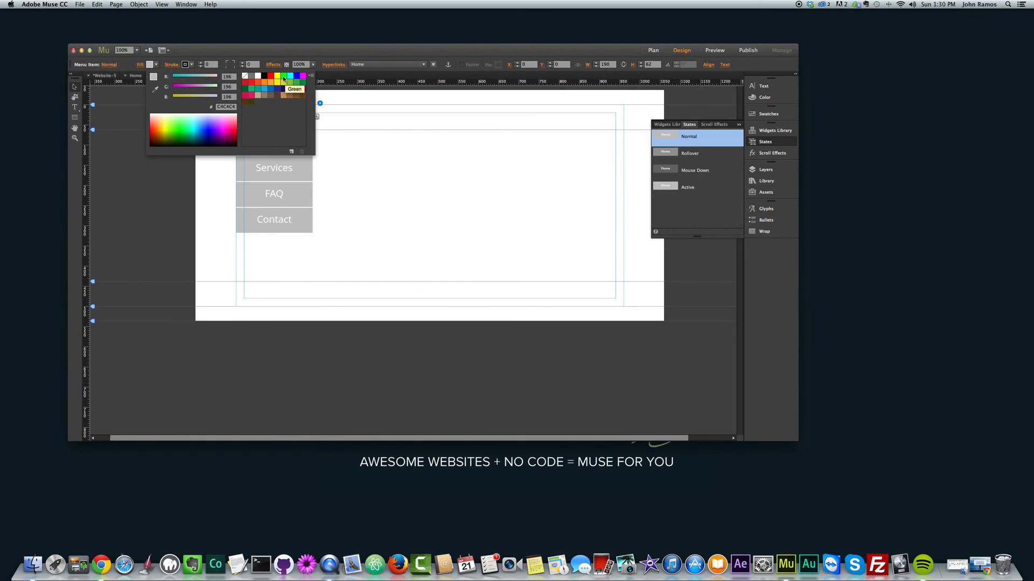
pyautogui.click(278, 76)
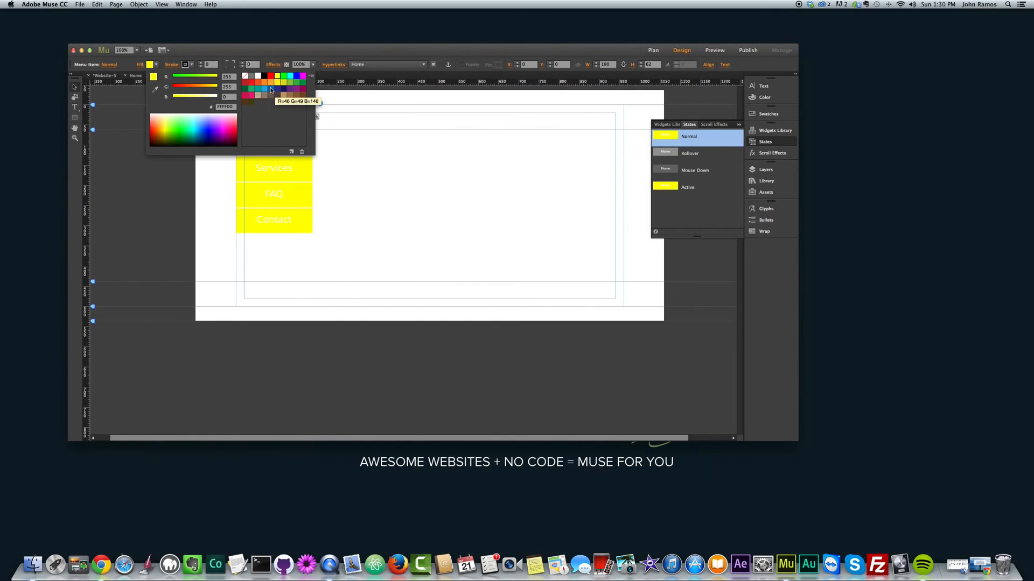
pyautogui.click(141, 66)
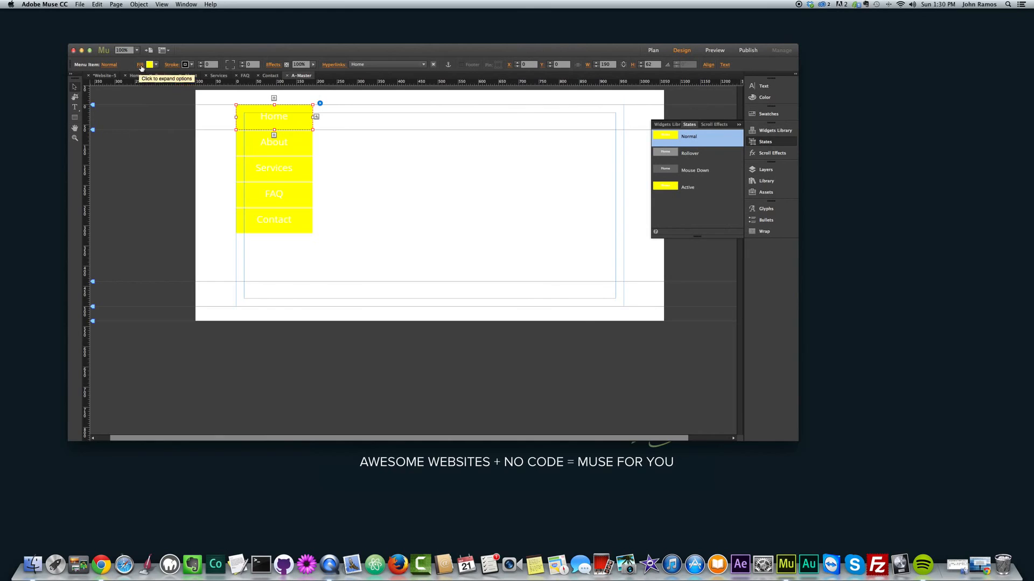
pyautogui.click(180, 124)
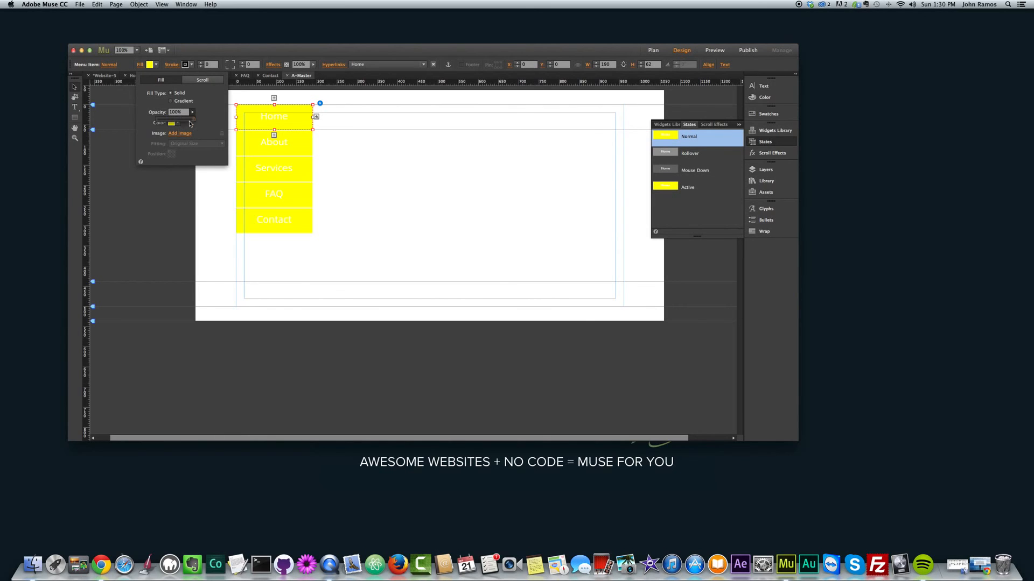
pyautogui.moveTo(190, 124); pyautogui.dragTo(175, 124)
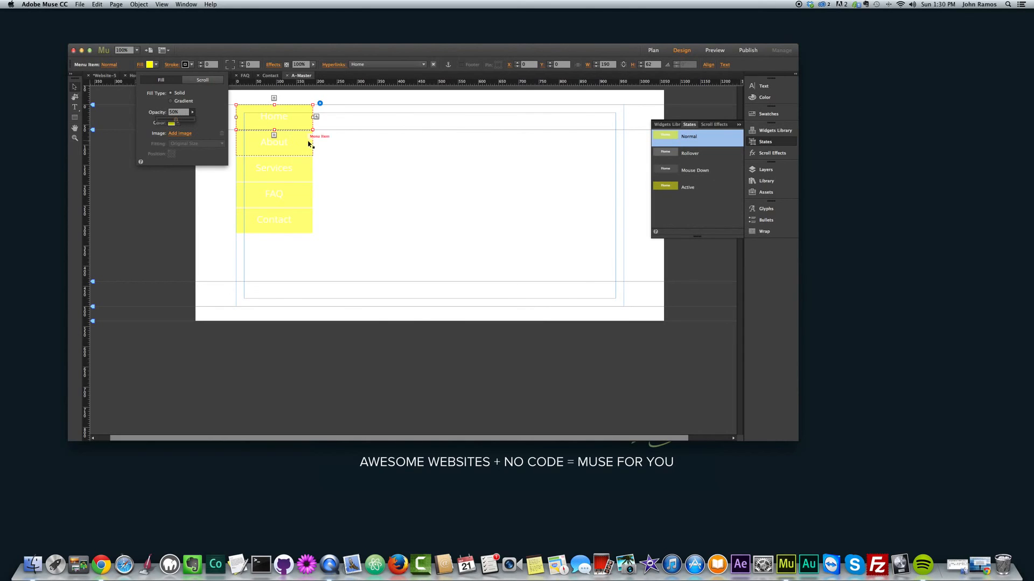
# Set the menu item's Rollover state fill to orange and its Mouse Down state fill to cyan
pyautogui.click(671, 156)
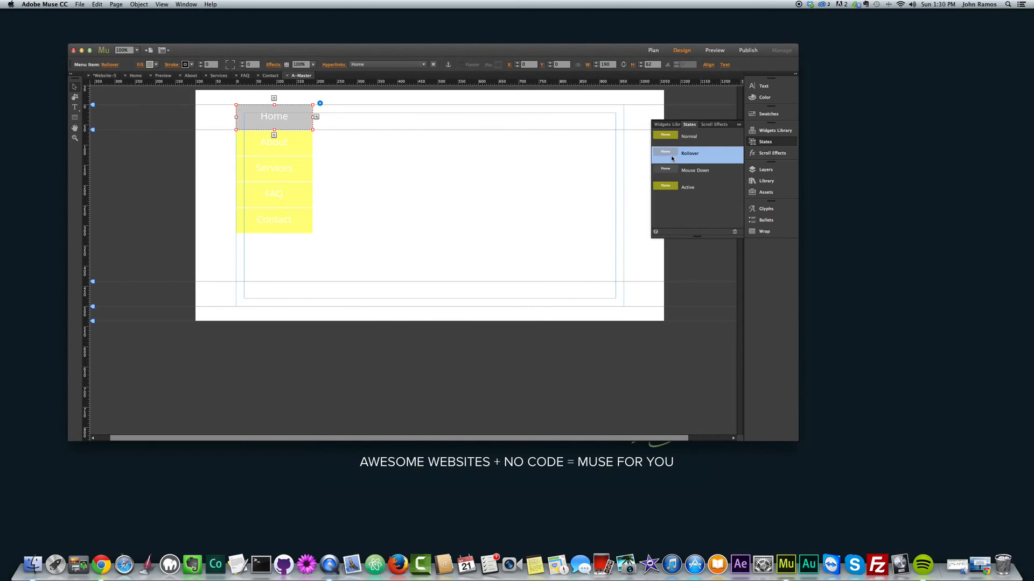
pyautogui.click(150, 64)
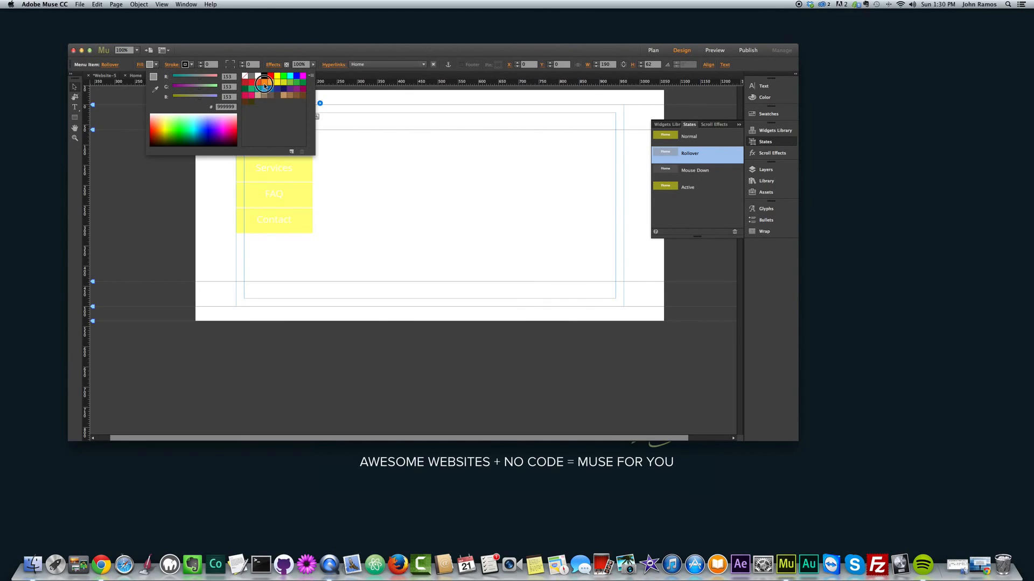
pyautogui.click(264, 82)
pyautogui.click(670, 179)
pyautogui.click(674, 172)
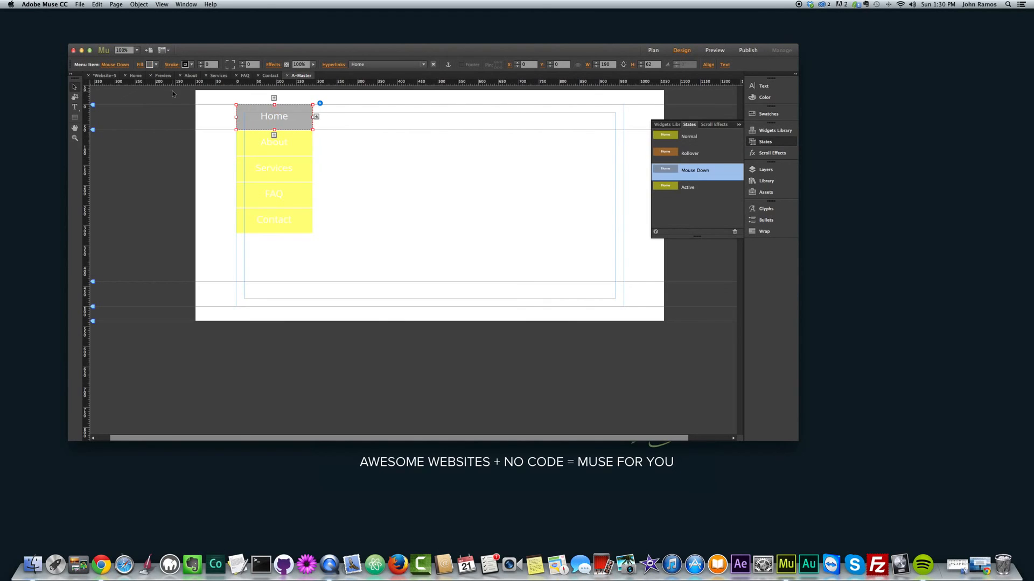
pyautogui.click(151, 65)
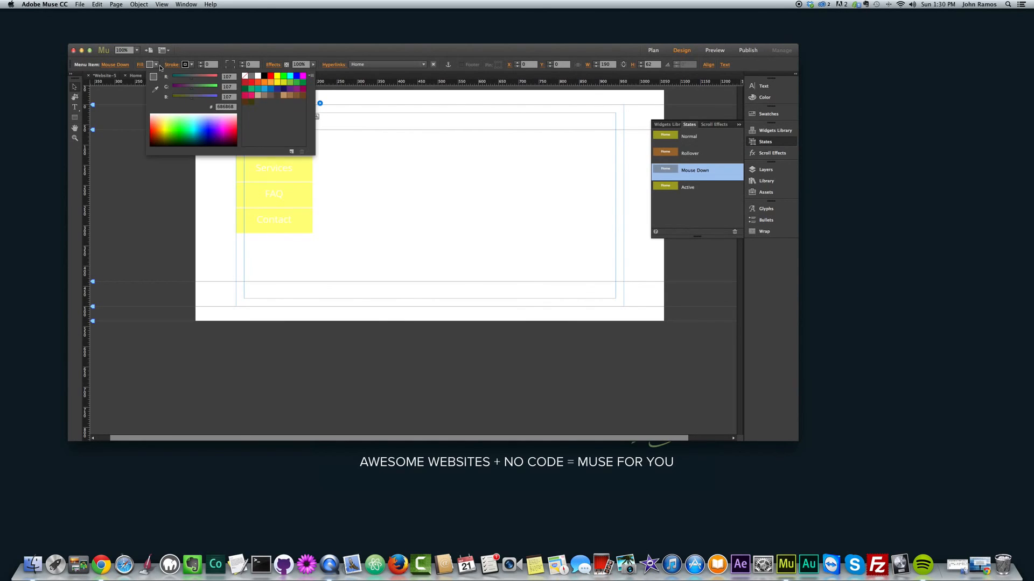
pyautogui.click(290, 75)
# Set the menu item's Active state fill to green (#39B54A) and deselect the menu
pyautogui.click(658, 186)
pyautogui.click(658, 187)
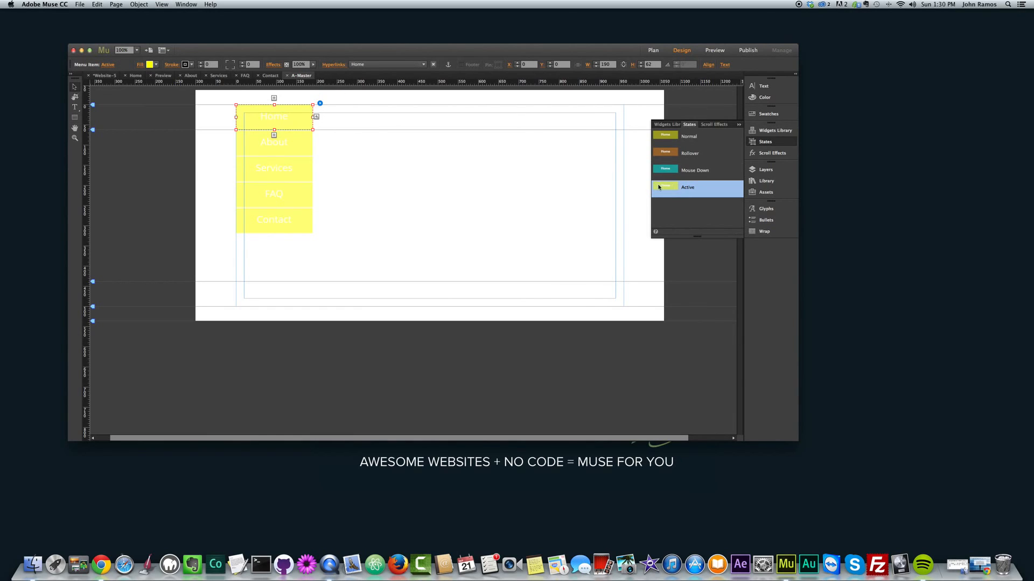
pyautogui.click(156, 65)
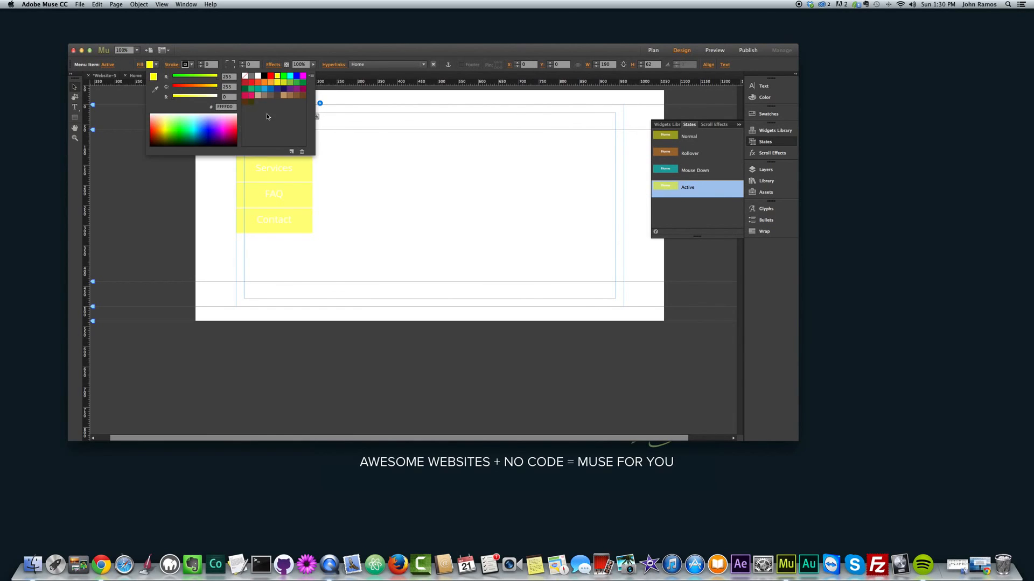
pyautogui.click(250, 92)
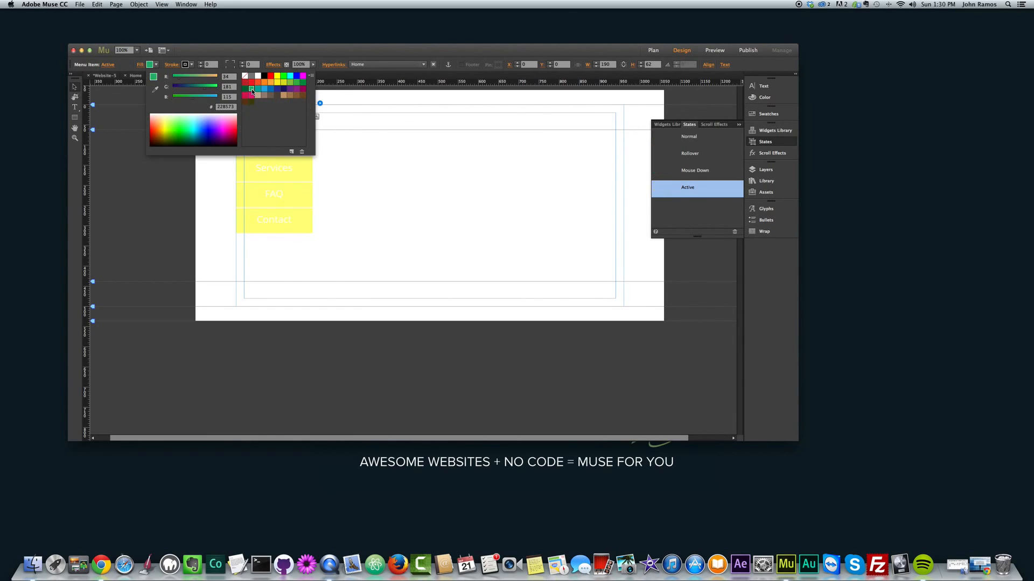
pyautogui.click(295, 83)
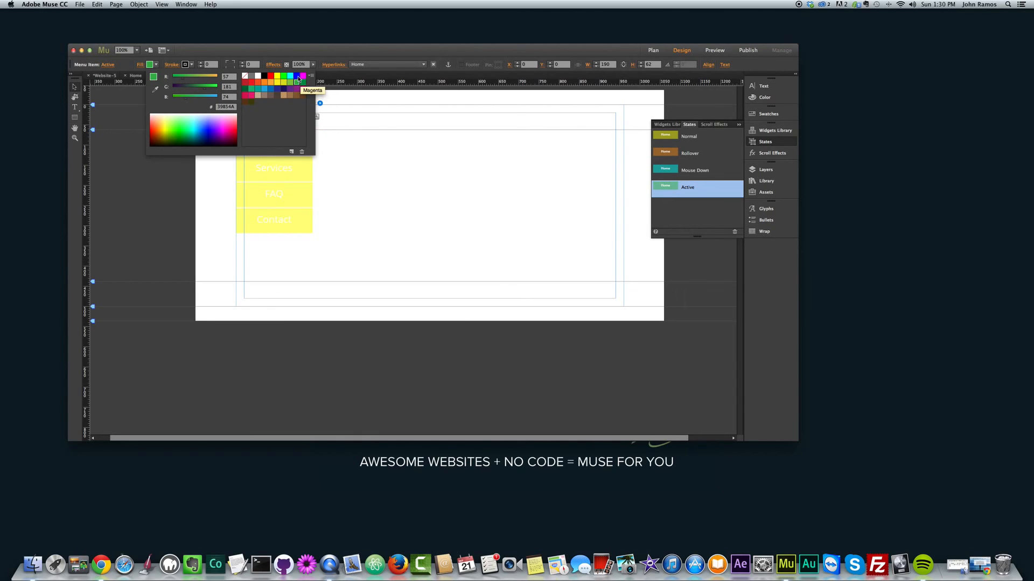
pyautogui.click(368, 197)
pyautogui.click(371, 246)
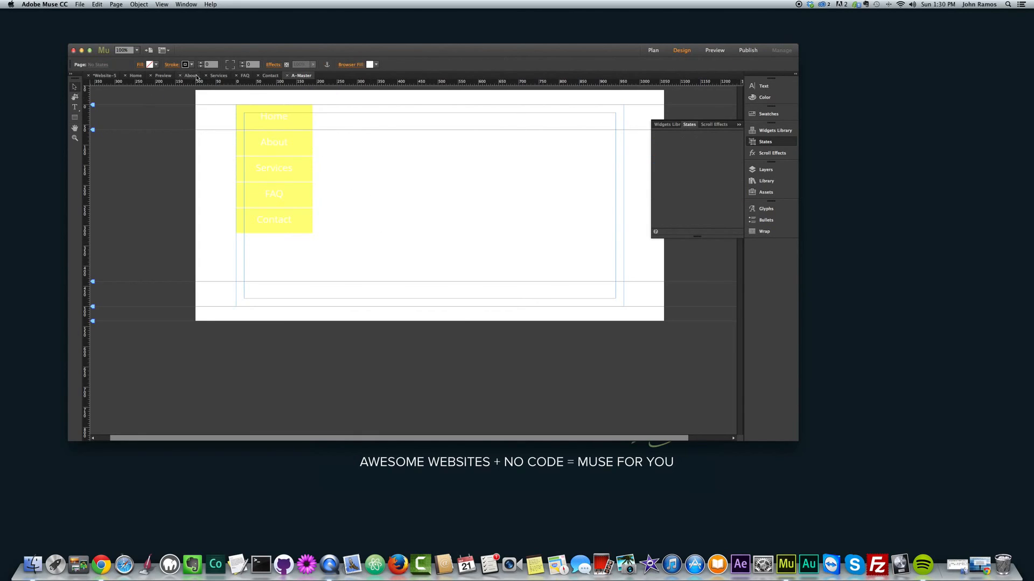
# Preview the site and test the menu's state colours through the About, FAQ, Contact and Services links
pyautogui.click(714, 50)
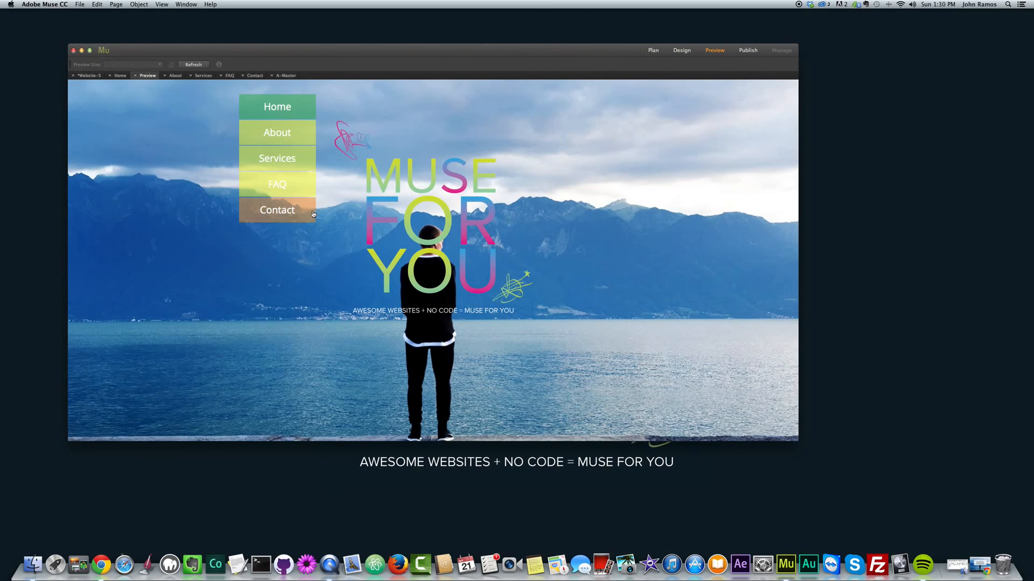
pyautogui.click(285, 129)
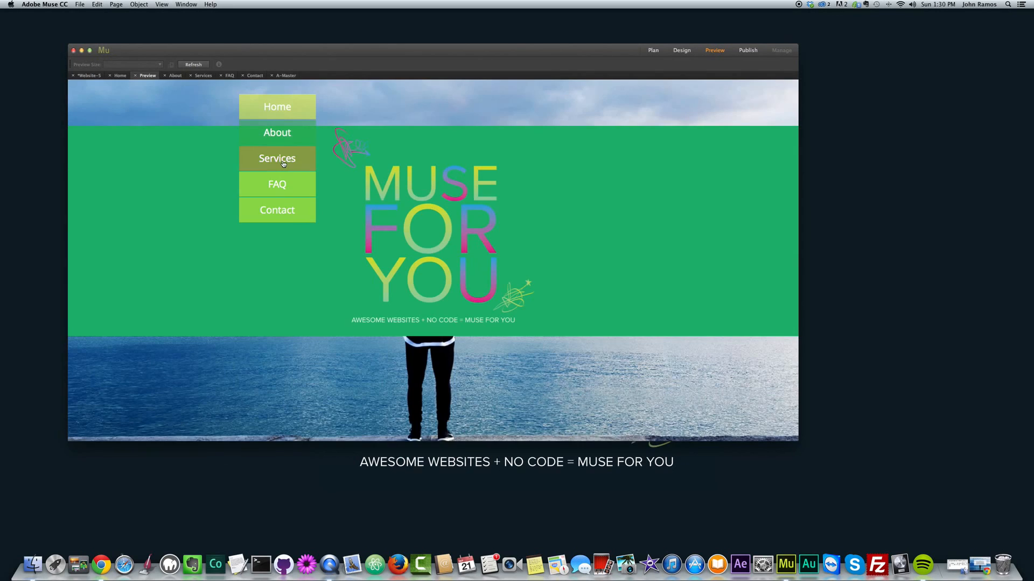
pyautogui.click(284, 185)
pyautogui.click(286, 214)
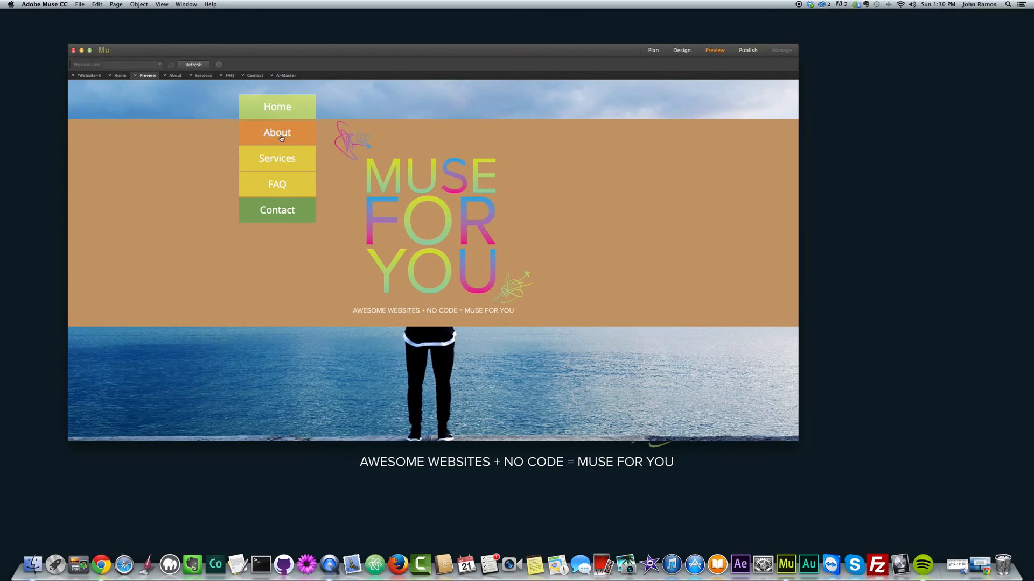
pyautogui.click(278, 132)
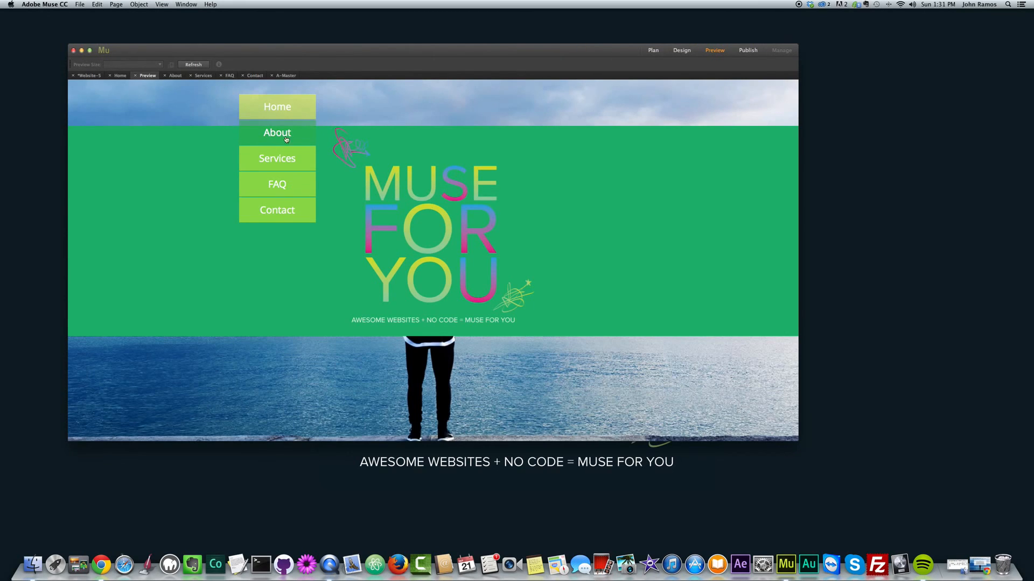
pyautogui.click(286, 158)
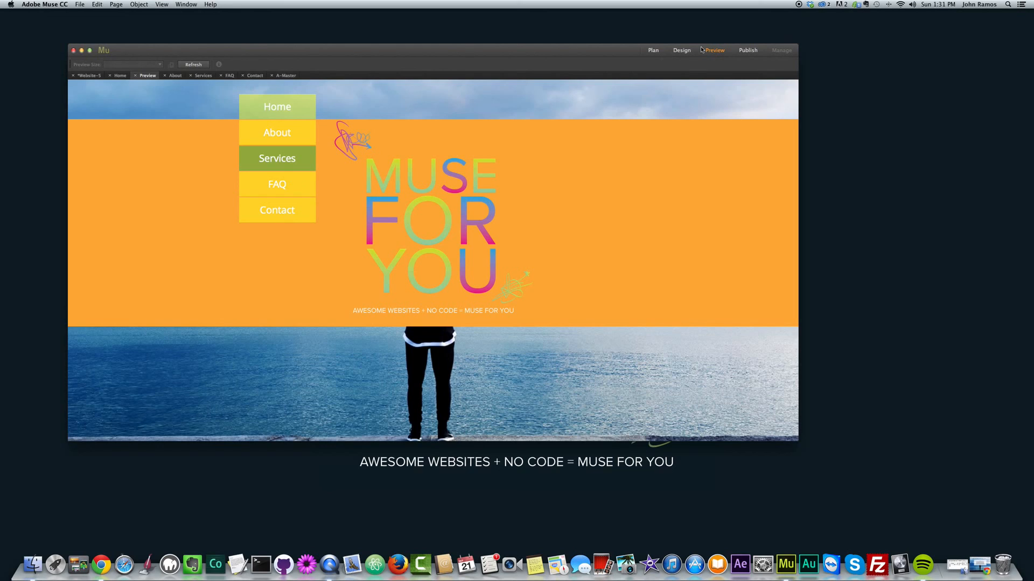
# Preview the A-Master page on its own and open the Home page in design view to check the recoloured menu
pyautogui.click(682, 50)
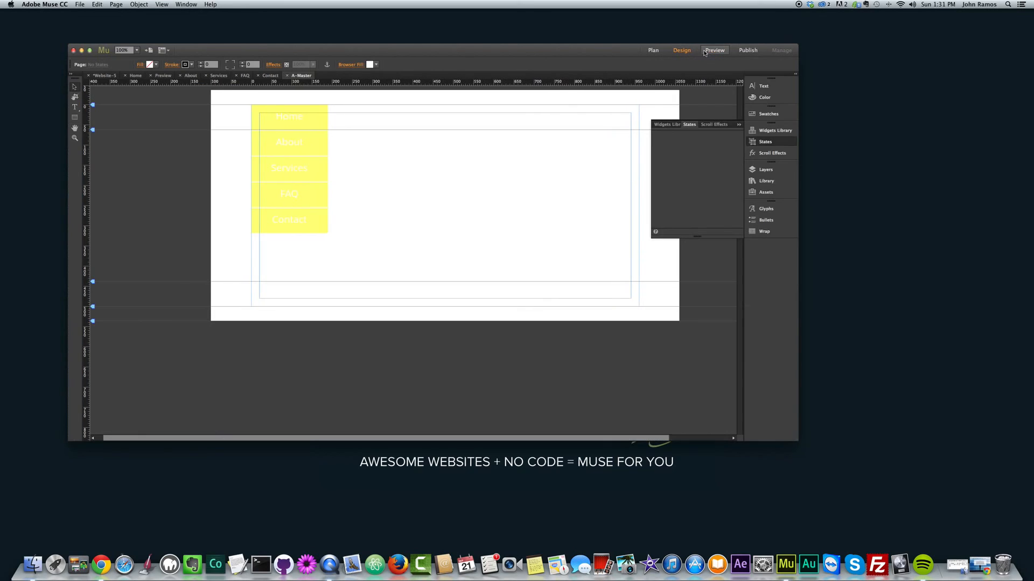
pyautogui.click(707, 54)
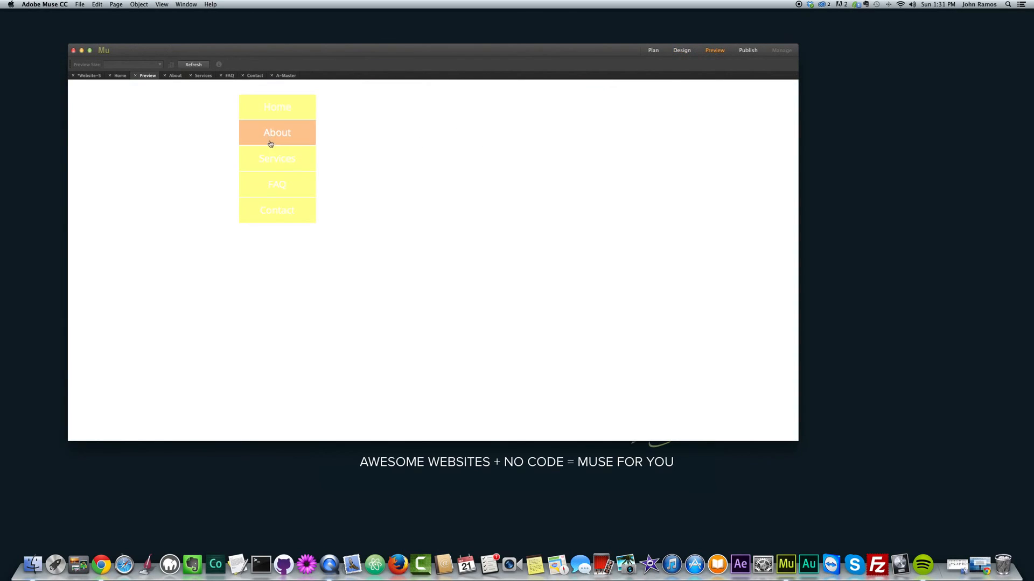
pyautogui.click(688, 55)
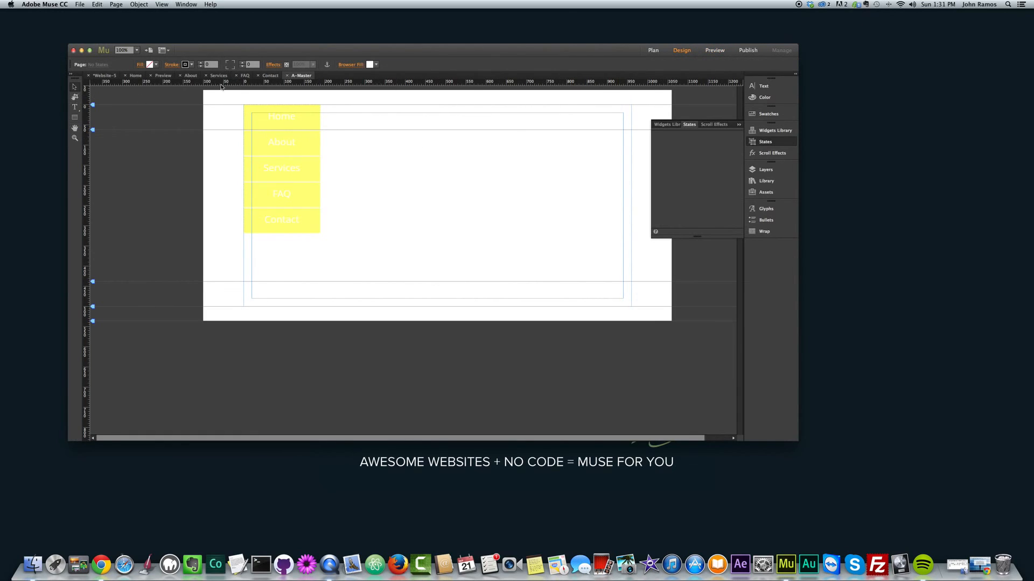
pyautogui.click(135, 75)
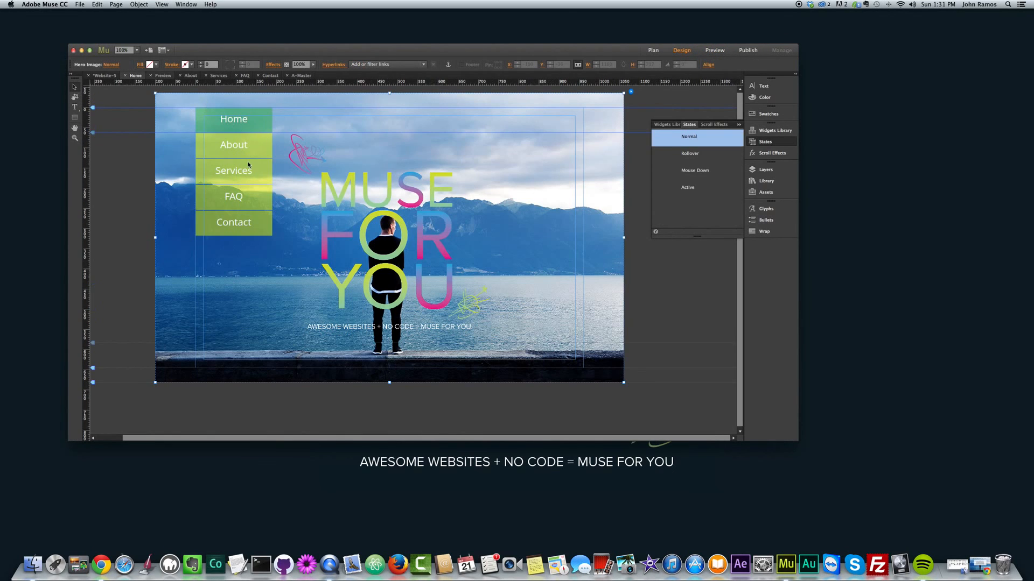
# Reopen the A-Master page from the site plan and set the whole menu's direction to Horizontal
pyautogui.click(103, 77)
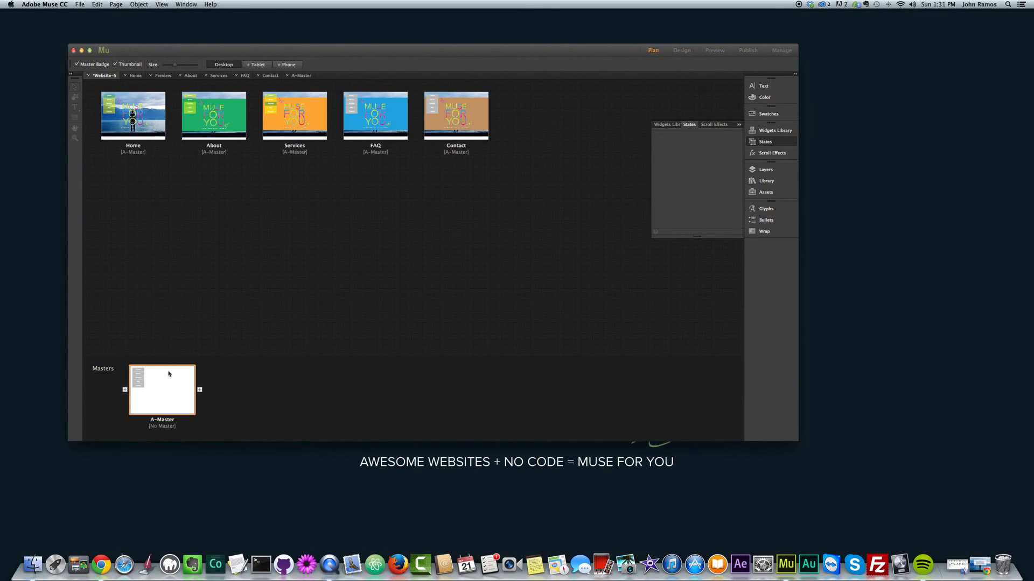
pyautogui.doubleClick(156, 380)
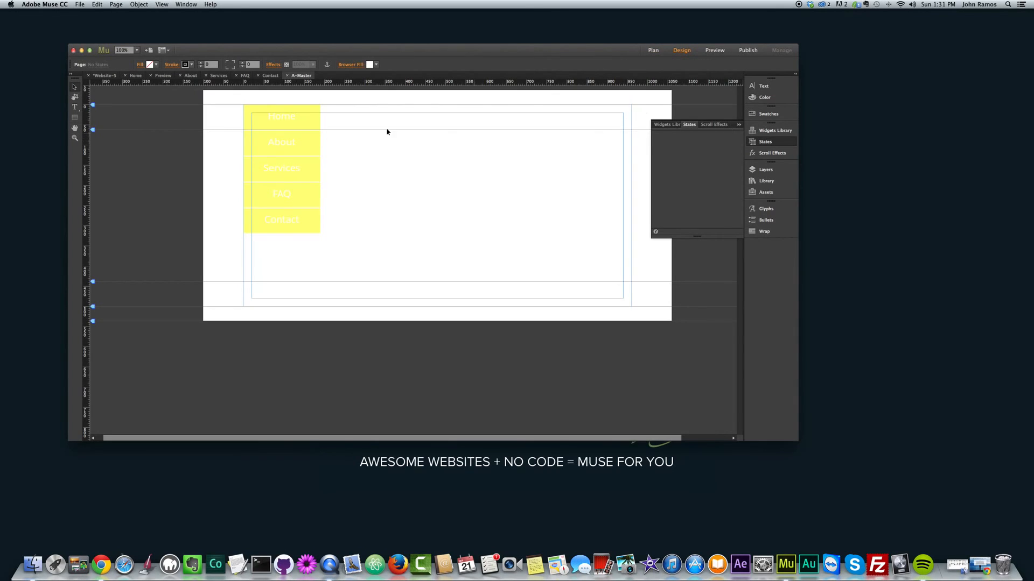
pyautogui.click(289, 154)
pyautogui.click(327, 104)
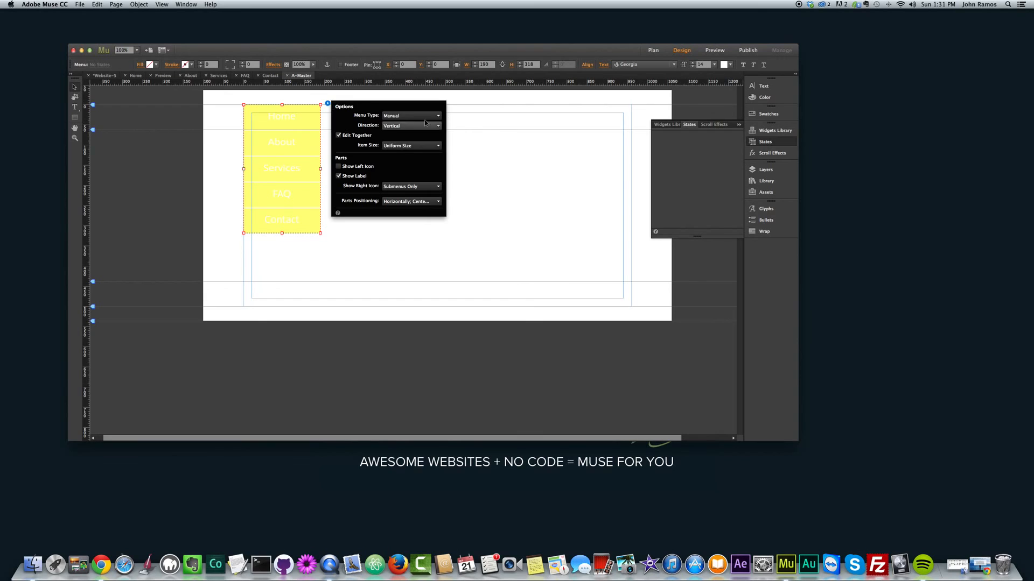
pyautogui.click(408, 126)
pyautogui.click(410, 135)
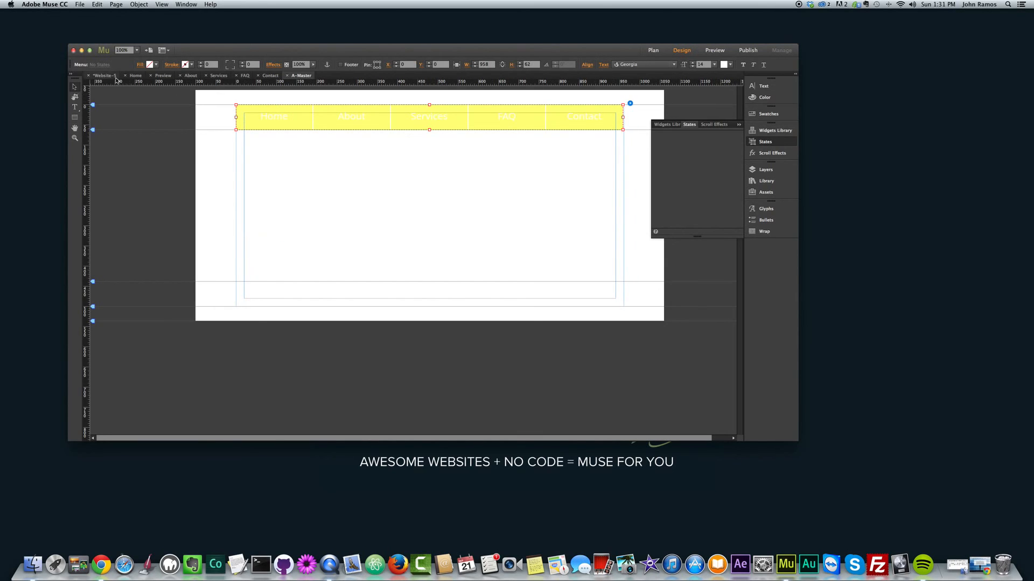
# Test the horizontal menu in preview through its About, Services, FAQ and Contact links
pyautogui.click(163, 76)
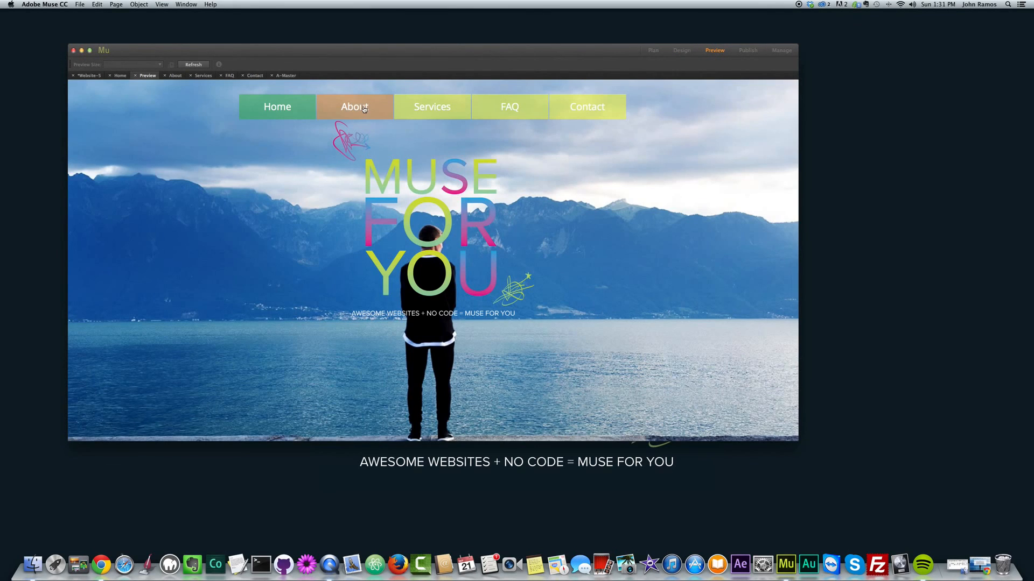
pyautogui.click(354, 107)
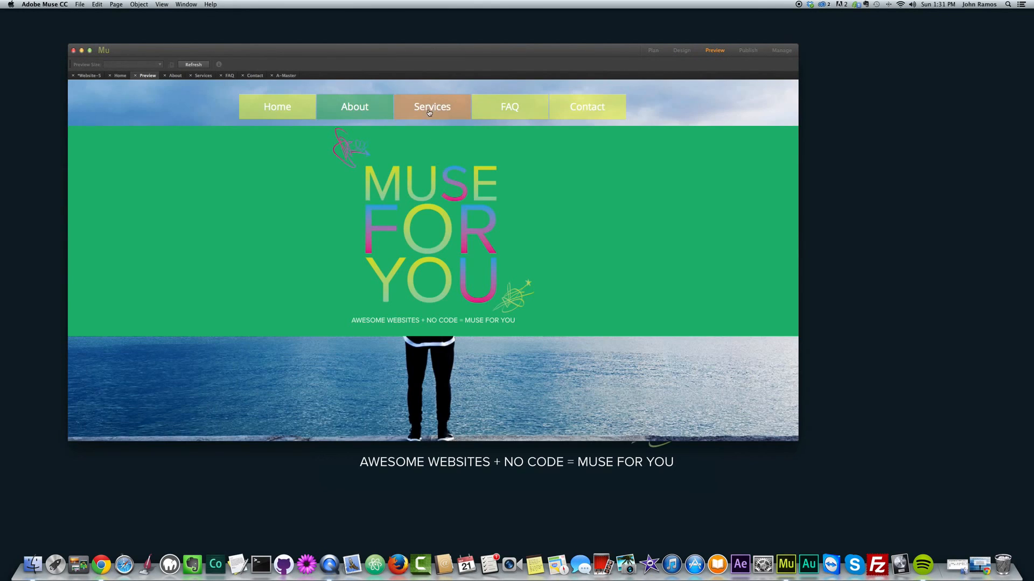
pyautogui.click(429, 112)
pyautogui.click(509, 110)
pyautogui.click(591, 112)
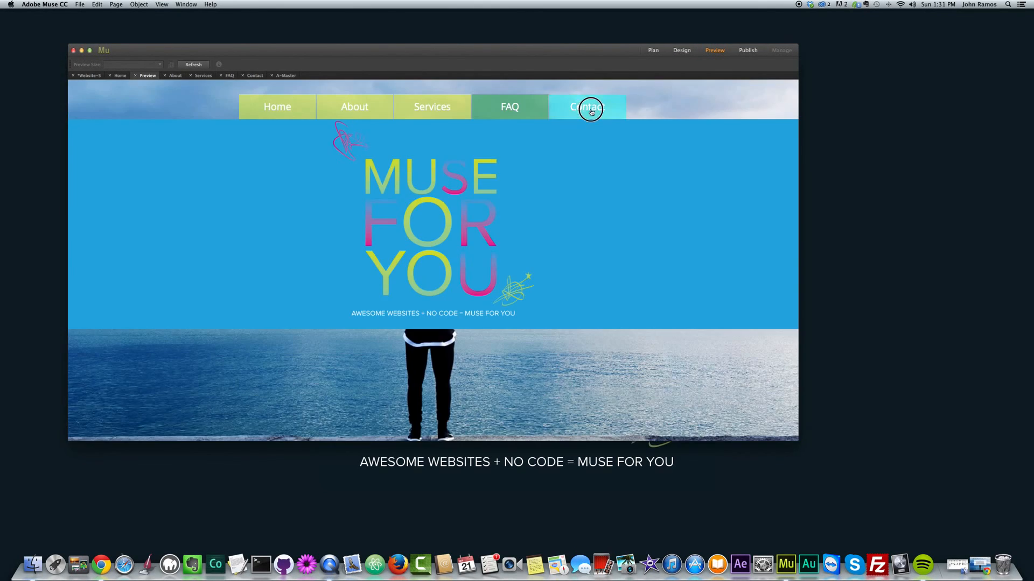